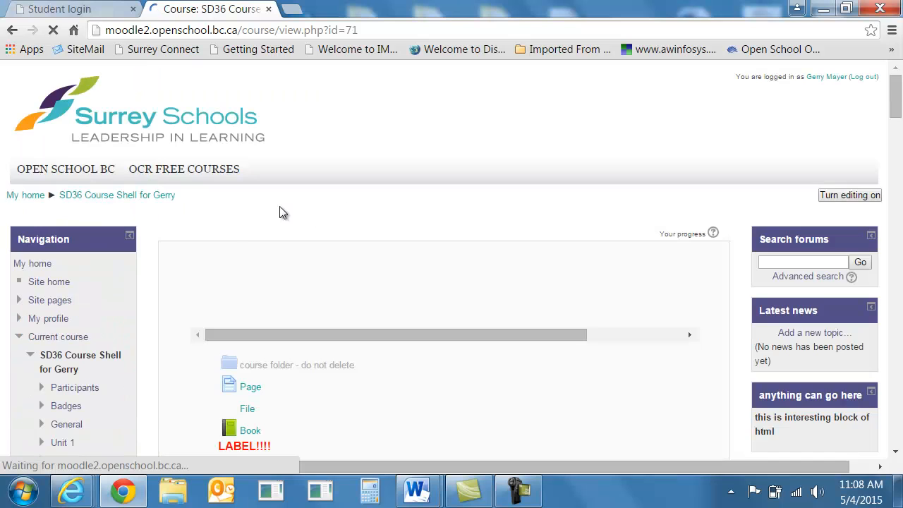
Open the grader report of the SD36 course shell from its course administration options
scroll(346, 186, down, 6)
scroll(345, 185, down, 5)
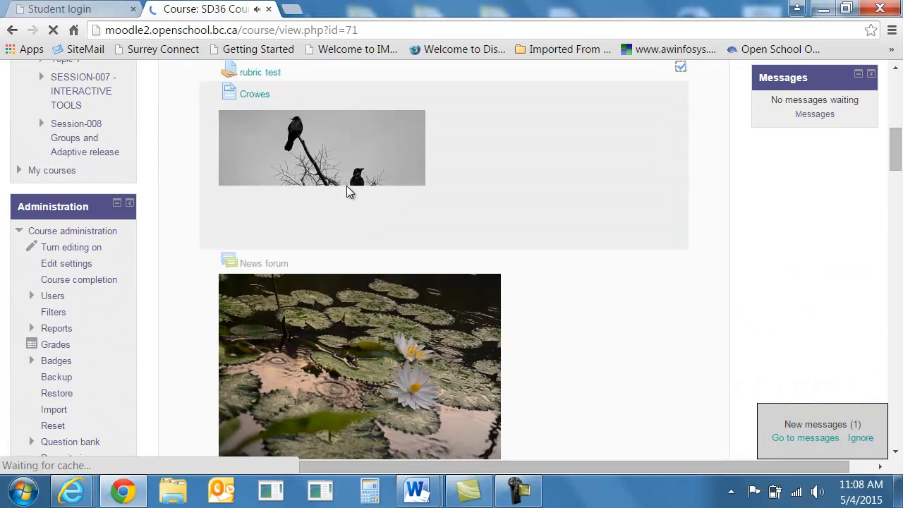
scroll(131, 182, down, 3)
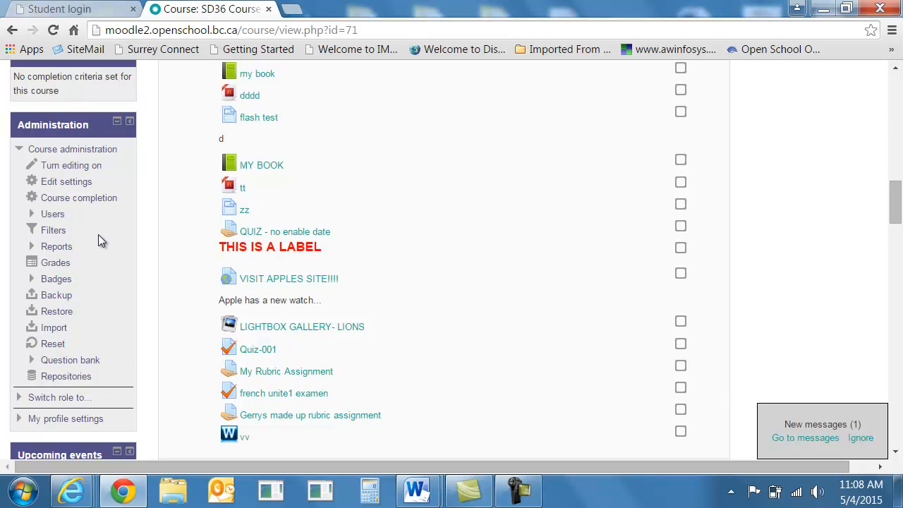
scroll(98, 242, down, 1)
click(53, 194)
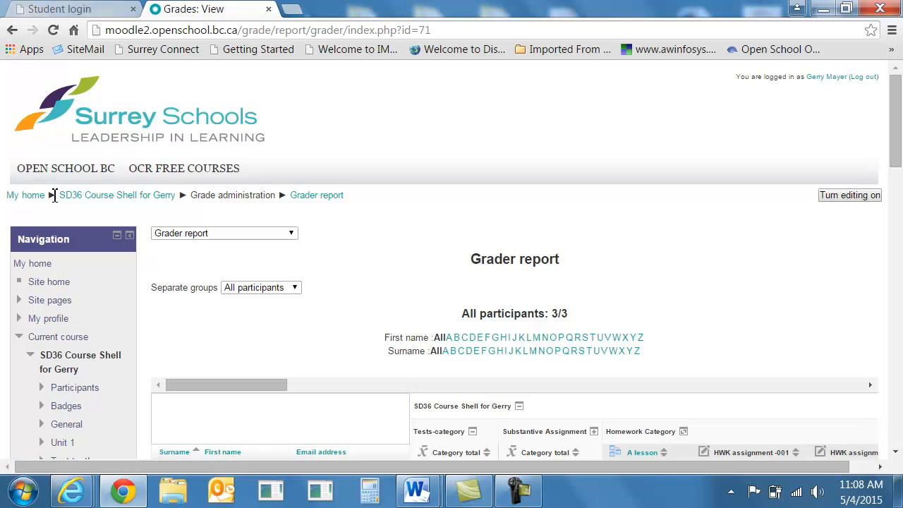
Open the full view of the gradebook's categories and items
scroll(135, 158, down, 6)
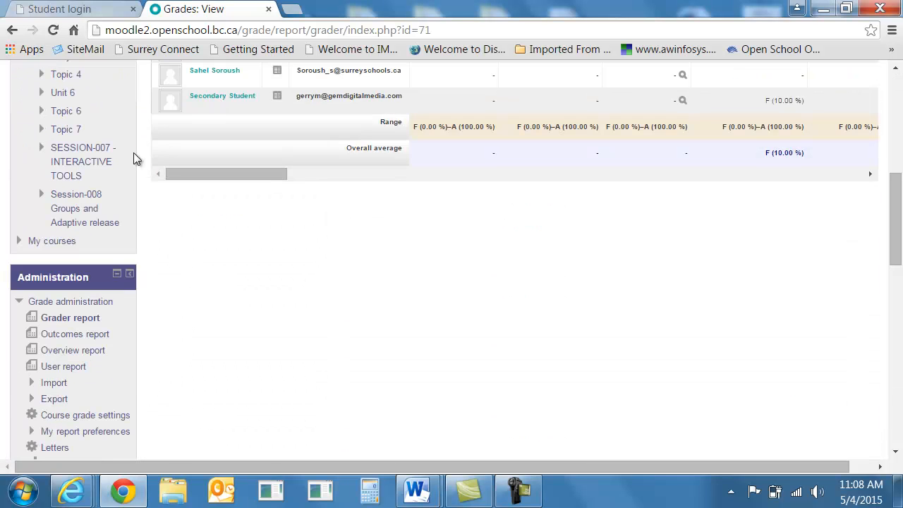
scroll(133, 211, down, 3)
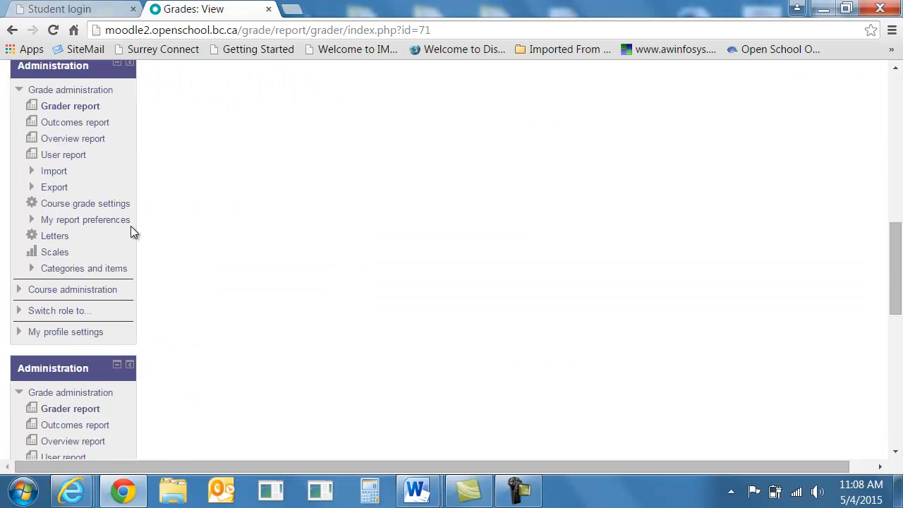
click(66, 272)
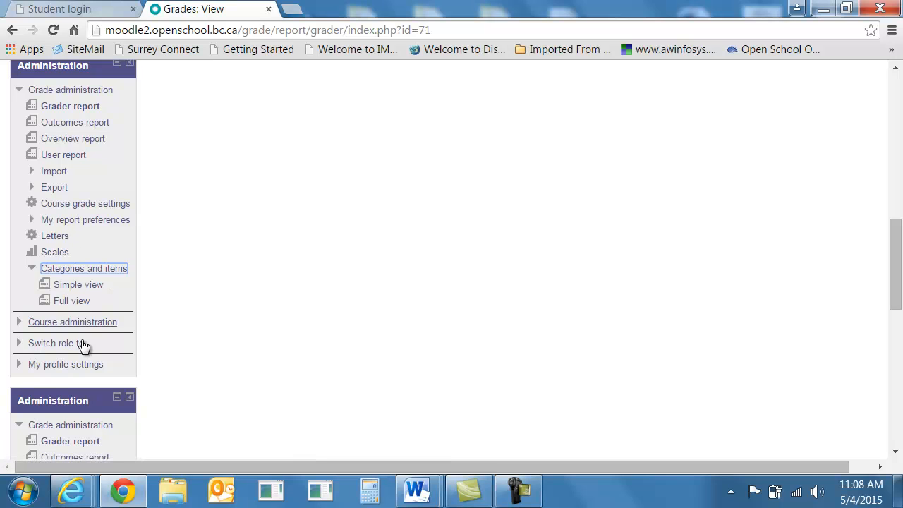
click(71, 303)
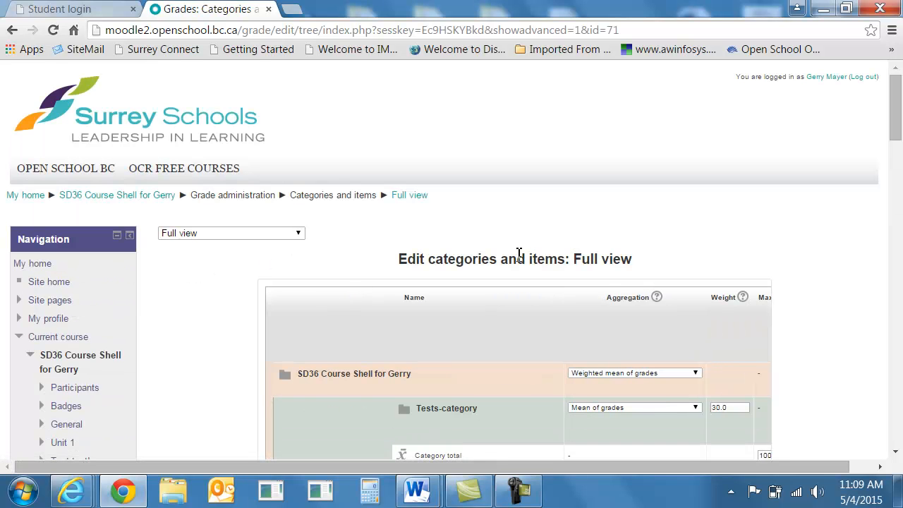
scroll(515, 255, down, 3)
scroll(516, 255, up, 2)
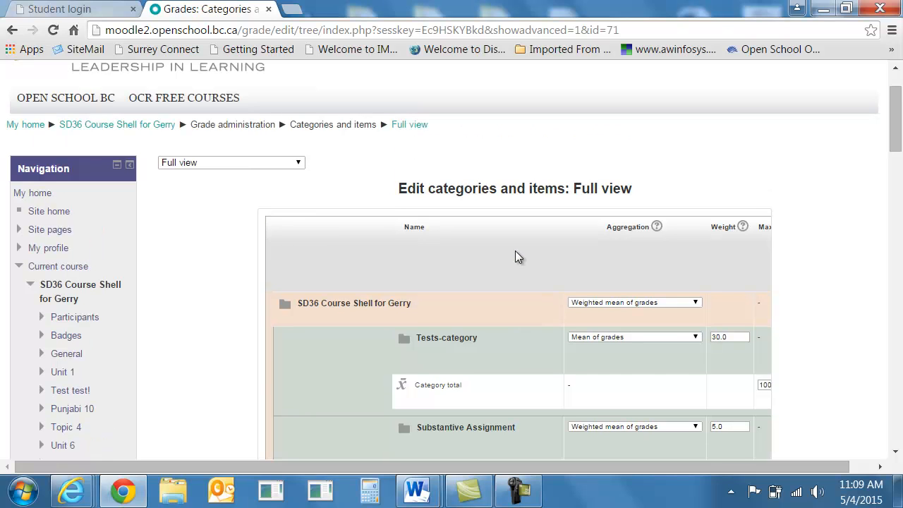
click(518, 490)
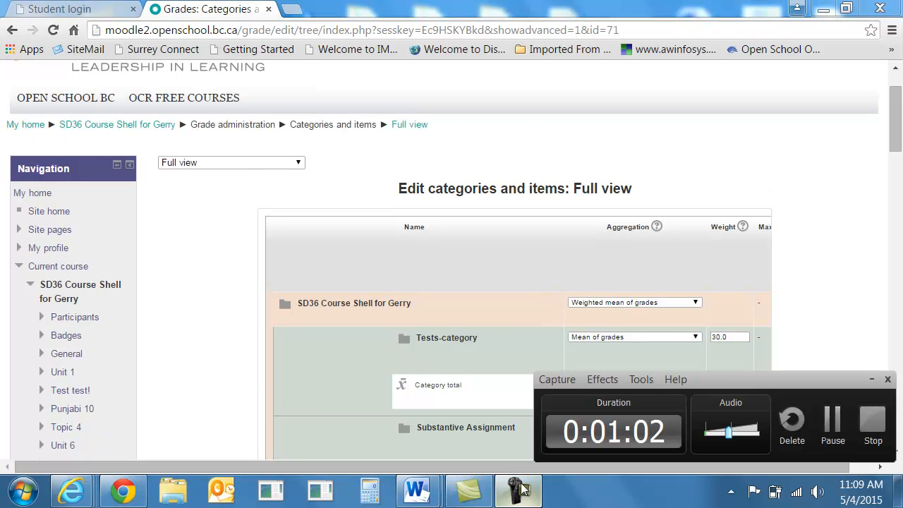
click(850, 422)
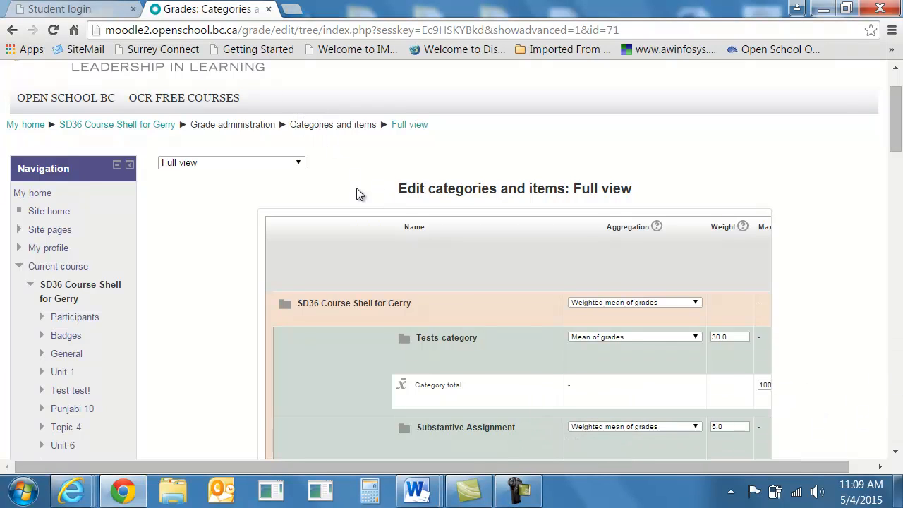
click(297, 163)
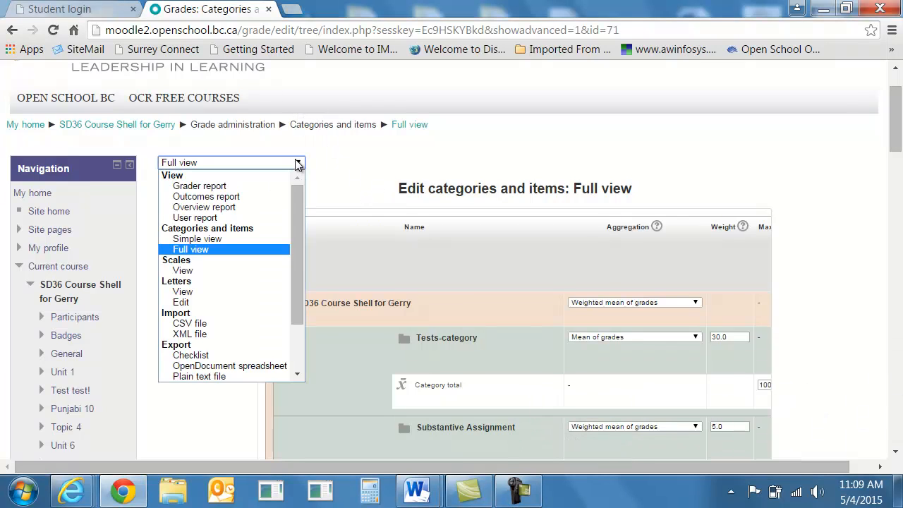
click(316, 147)
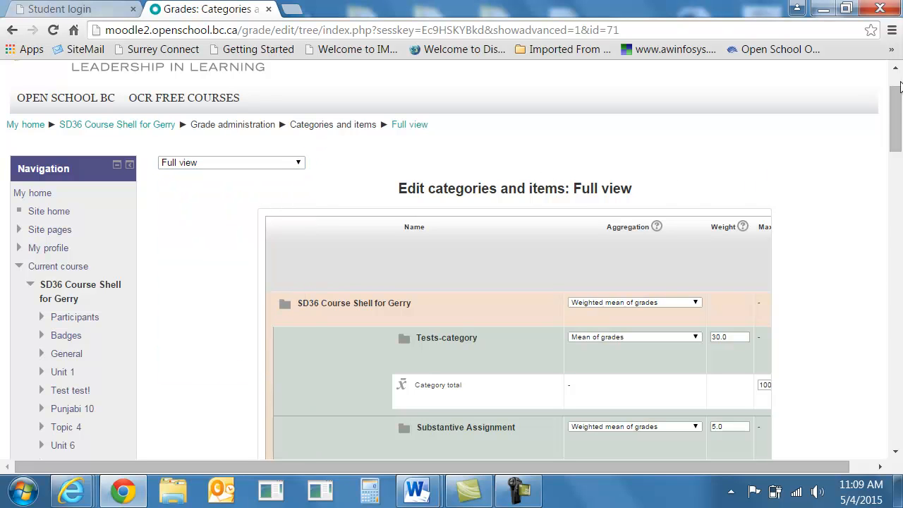
Add a new grade item to the gradebook and name it "Orientation"
drag(896, 147, 899, 421)
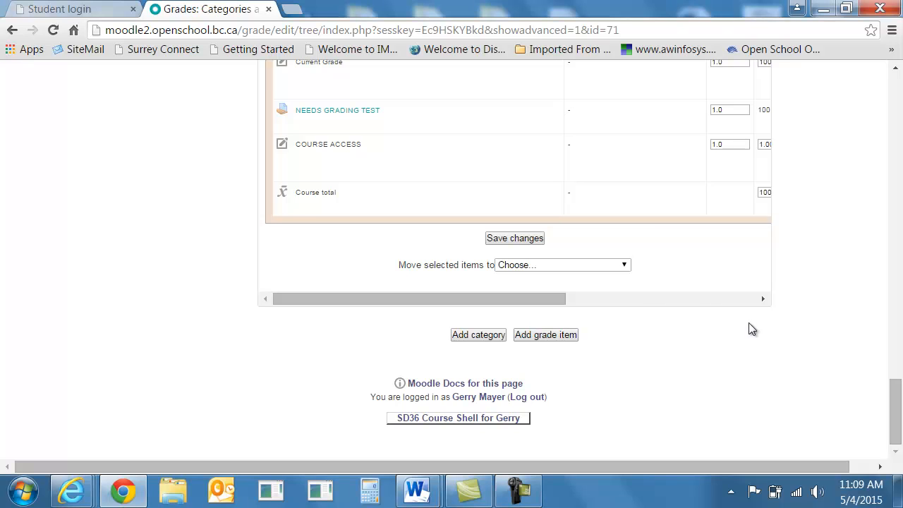
click(547, 333)
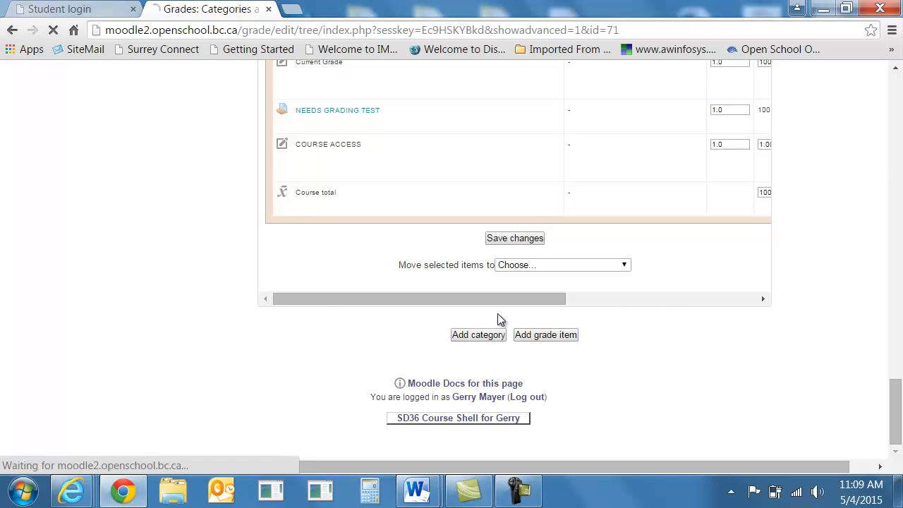
scroll(667, 203, down, 1)
scroll(667, 201, down, 1)
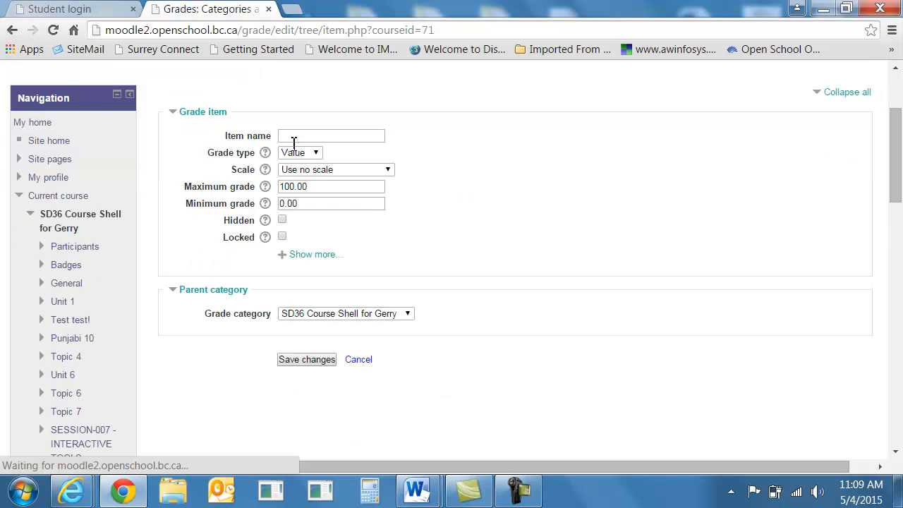
click(308, 136)
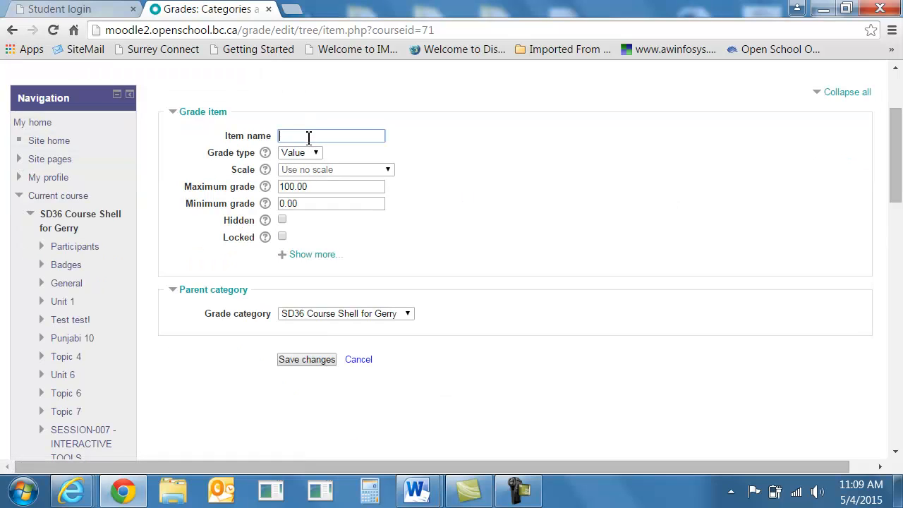
text(Orientation)
Try Text as the grade type for the Orientation item
click(317, 153)
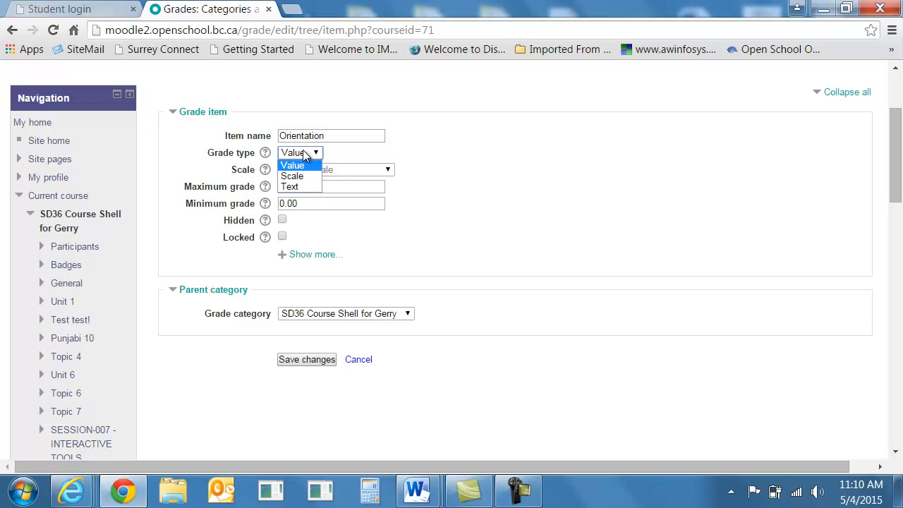
click(301, 186)
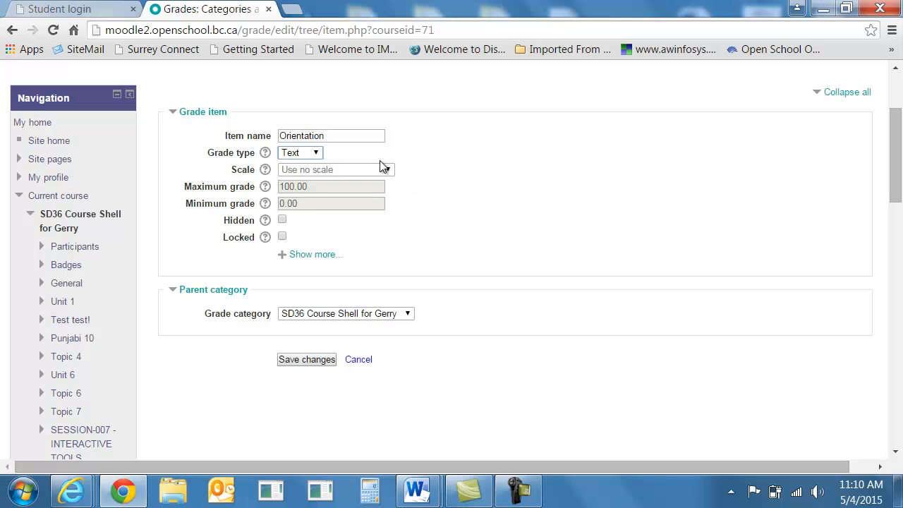
click(312, 154)
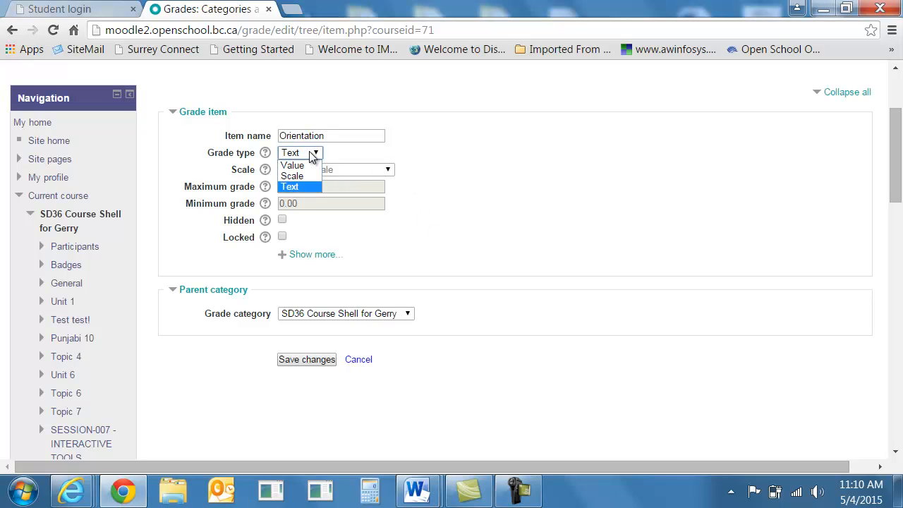
click(308, 187)
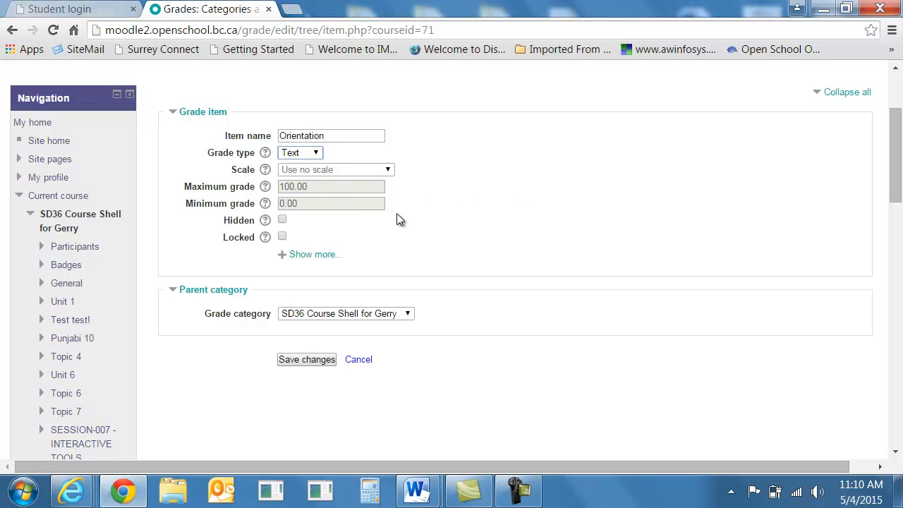
scroll(378, 227, down, 1)
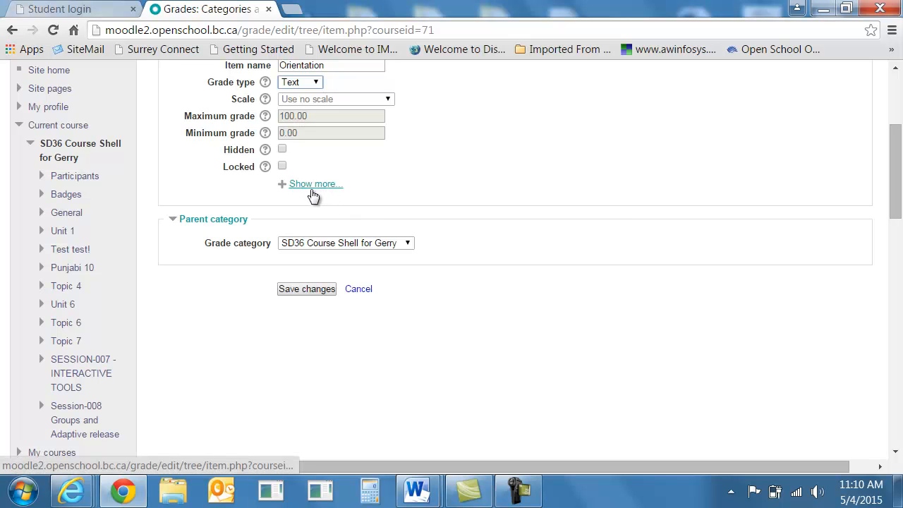
scroll(608, 208, up, 2)
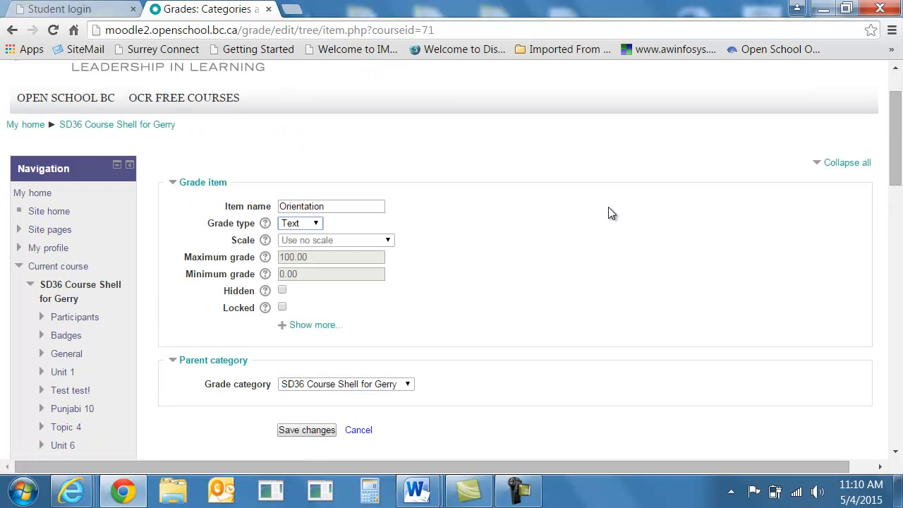
scroll(547, 244, down, 2)
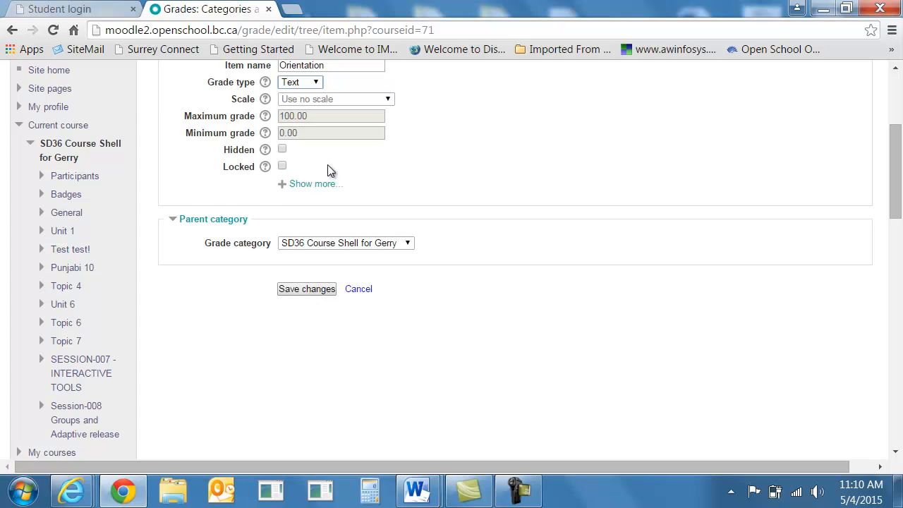
scroll(329, 171, up, 1)
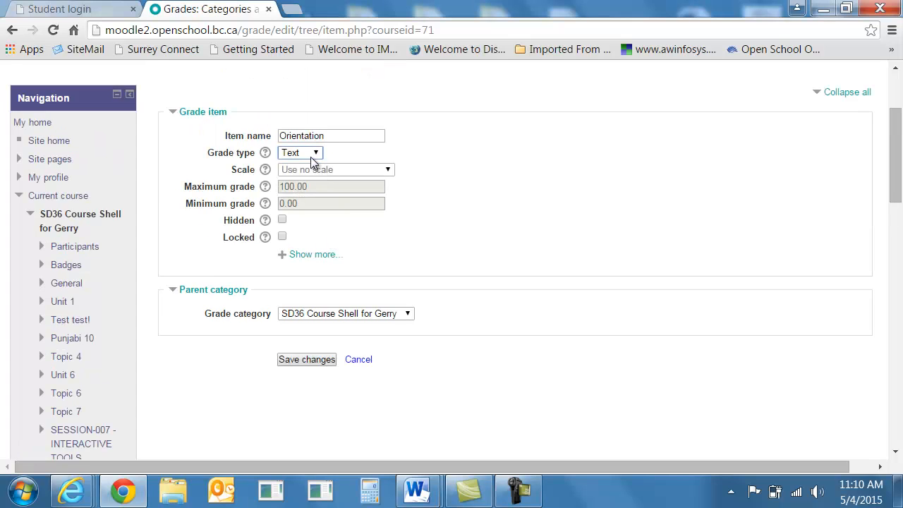
Set the Orientation item's grade type to Value and save the new grade item
click(316, 154)
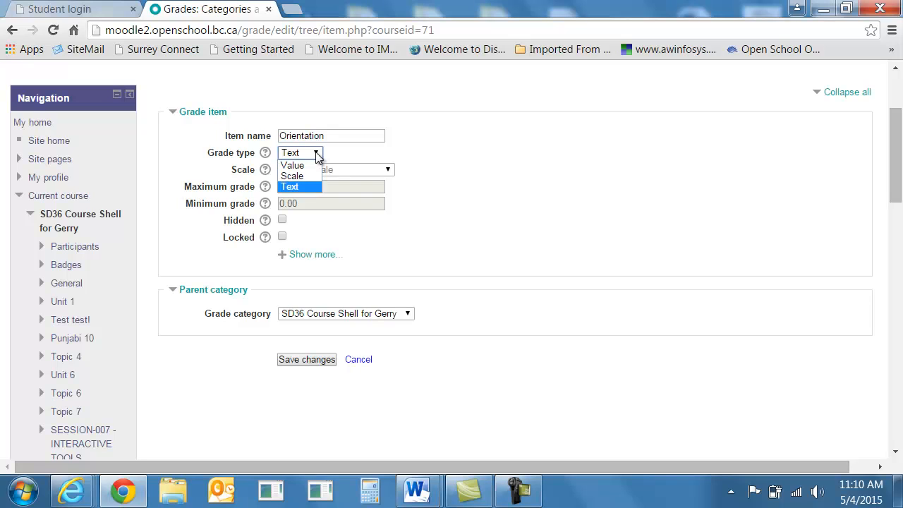
click(314, 167)
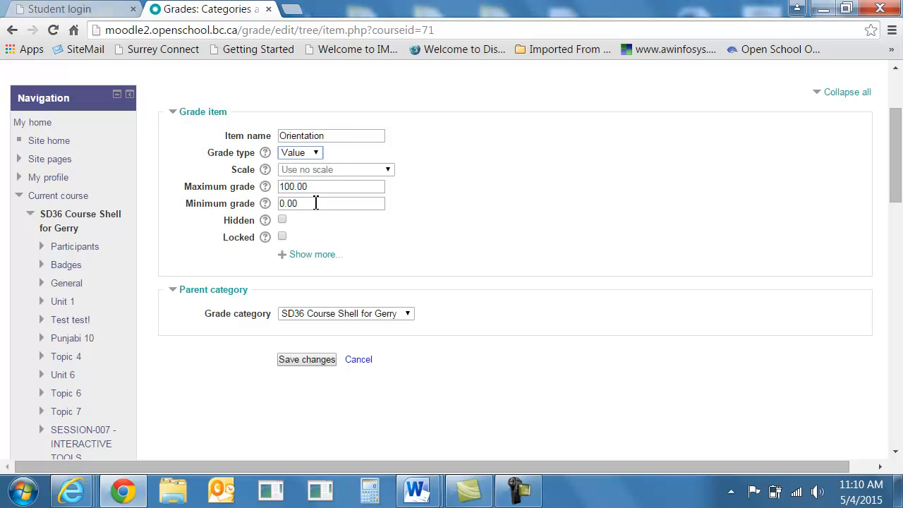
click(318, 186)
drag(292, 180, 280, 186)
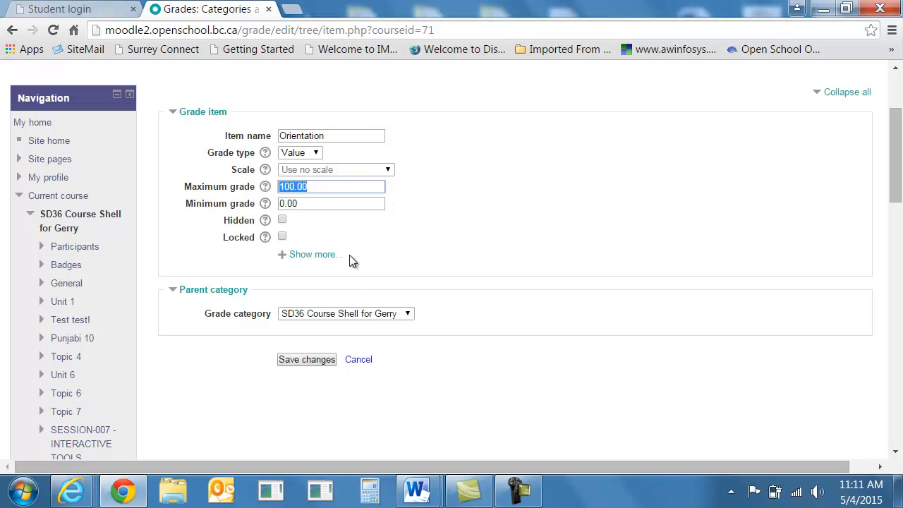
click(309, 361)
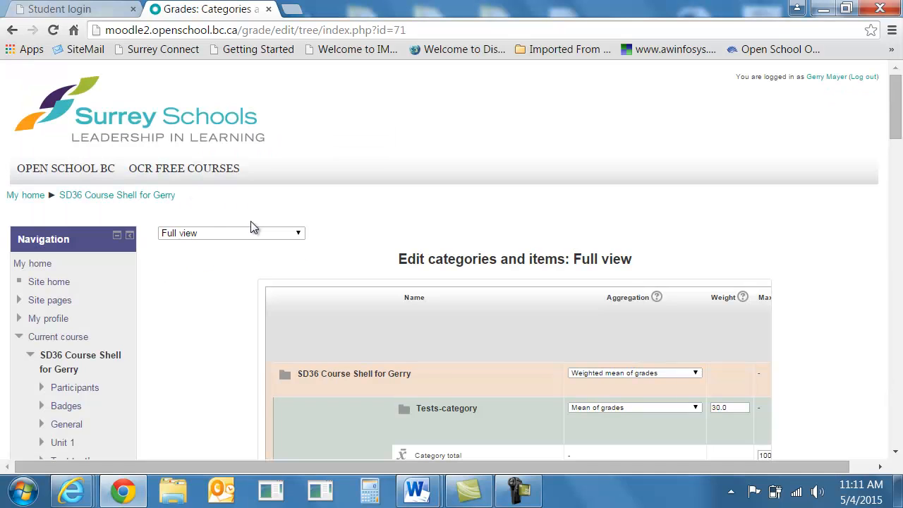
Examine the Orientation entry and the other grade items in the lower part of the gradebook list
scroll(251, 222, down, 1)
drag(893, 114, 891, 443)
scroll(421, 204, up, 1)
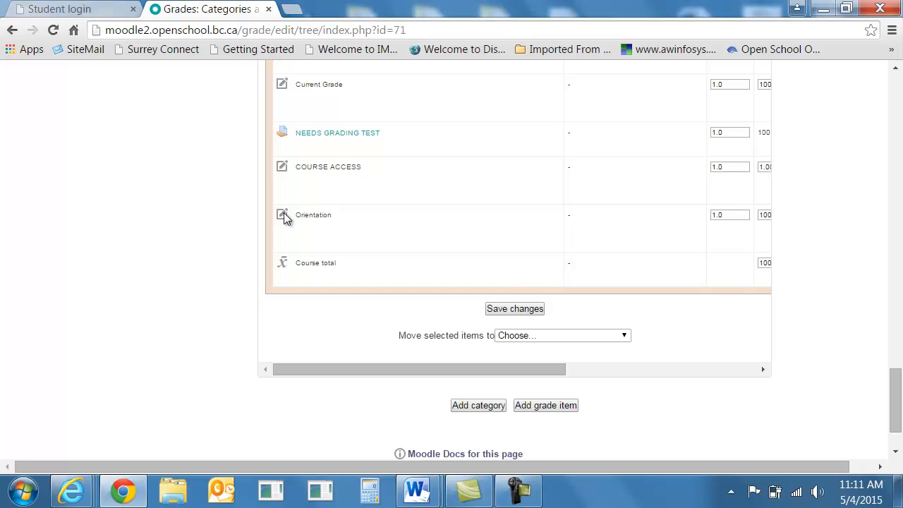
scroll(310, 226, up, 4)
scroll(314, 218, down, 5)
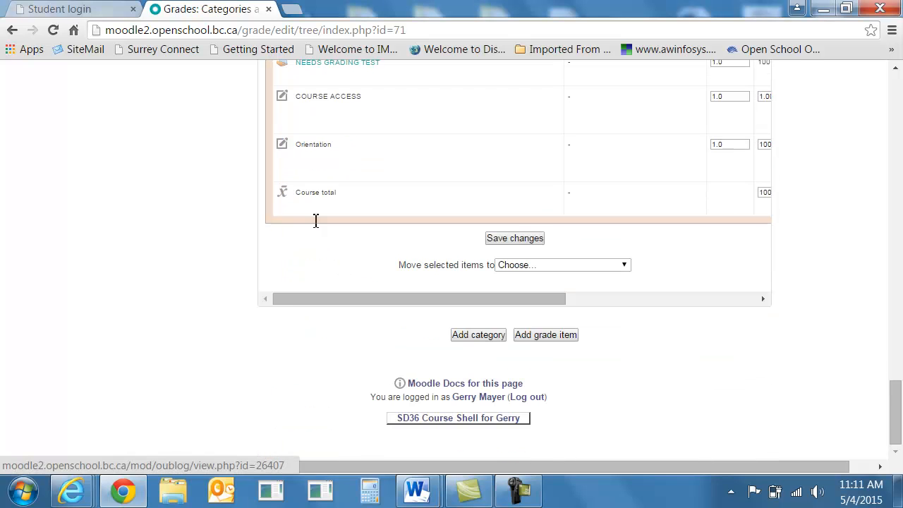
scroll(303, 176, up, 1)
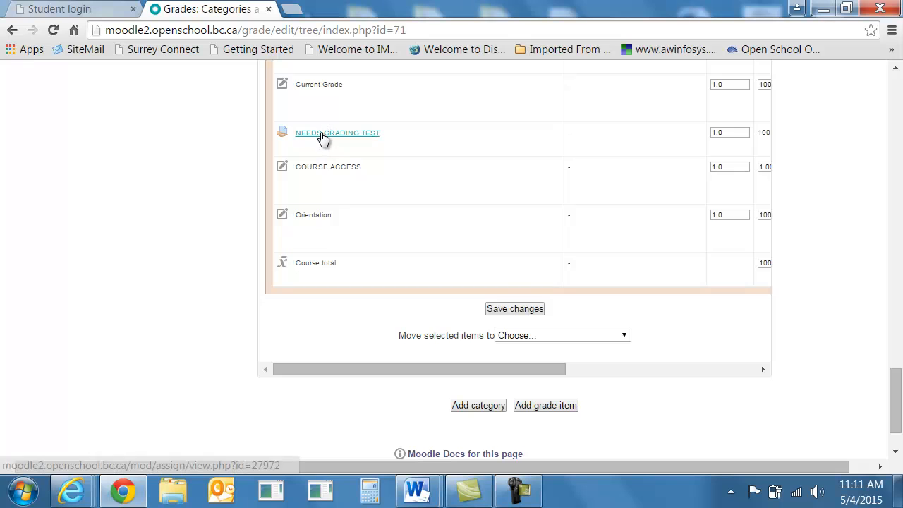
scroll(344, 156, up, 3)
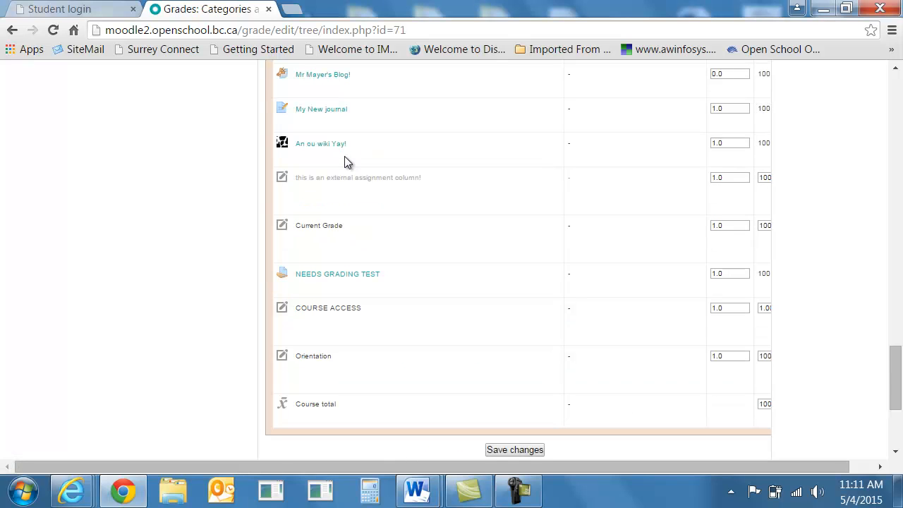
scroll(303, 103, up, 2)
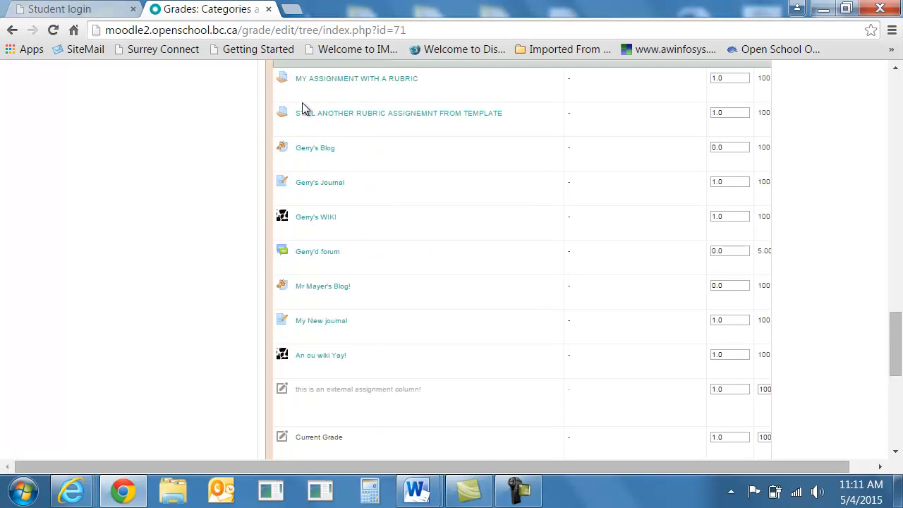
scroll(331, 149, down, 6)
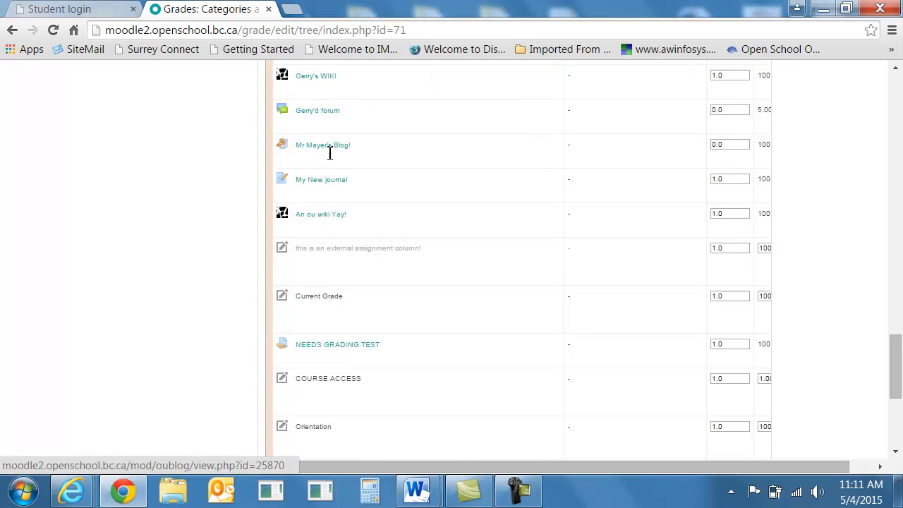
scroll(370, 194, up, 3)
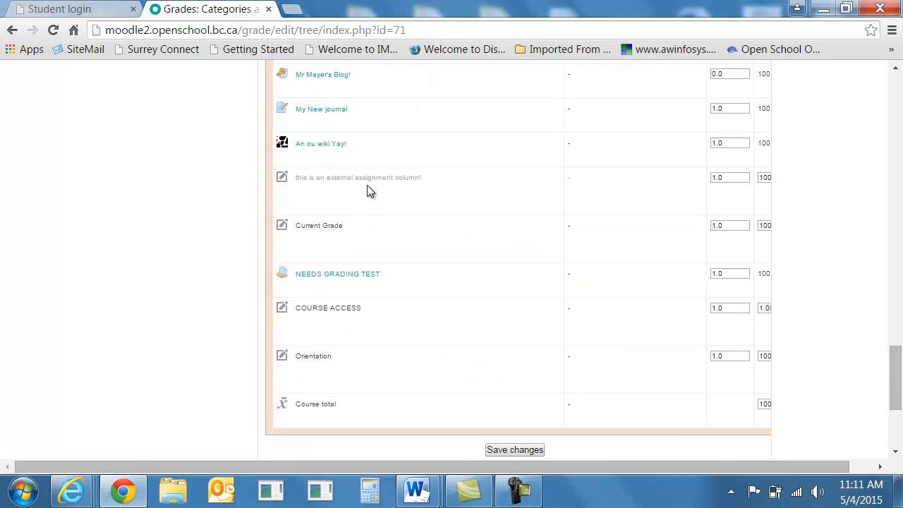
Switch the gradebook from the categories and items list to the Grader report
scroll(369, 195, down, 2)
scroll(367, 193, up, 2)
scroll(366, 194, up, 20)
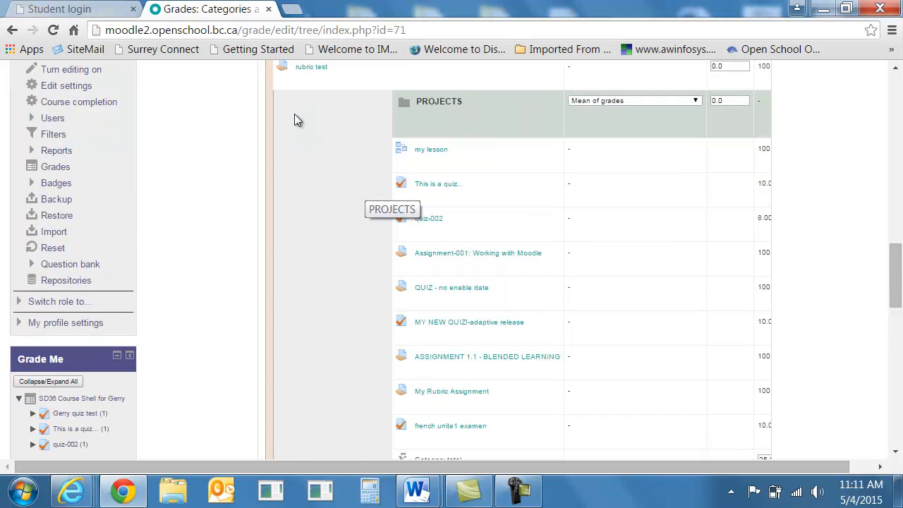
scroll(271, 122, up, 4)
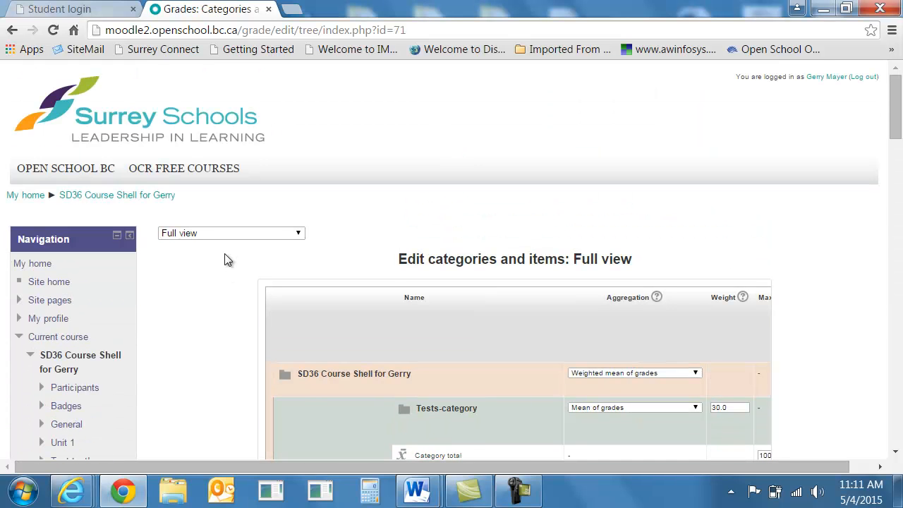
click(215, 234)
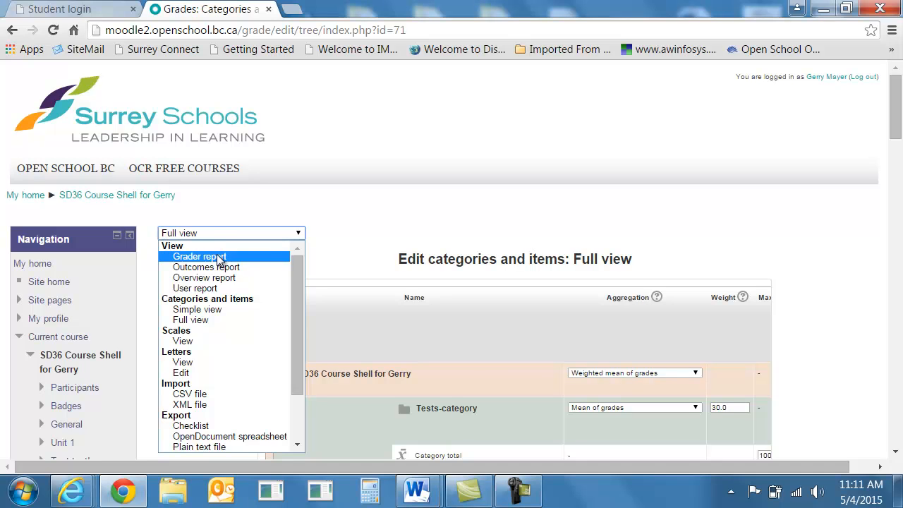
click(218, 258)
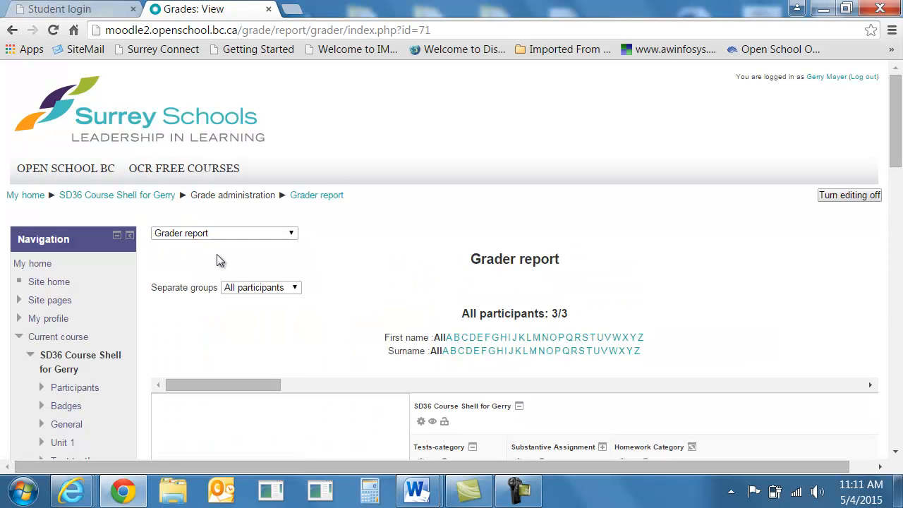
Turn editing off in the Grader report and view the Orientation and Course total columns at the end of the grade table
scroll(230, 256, down, 5)
scroll(232, 256, up, 4)
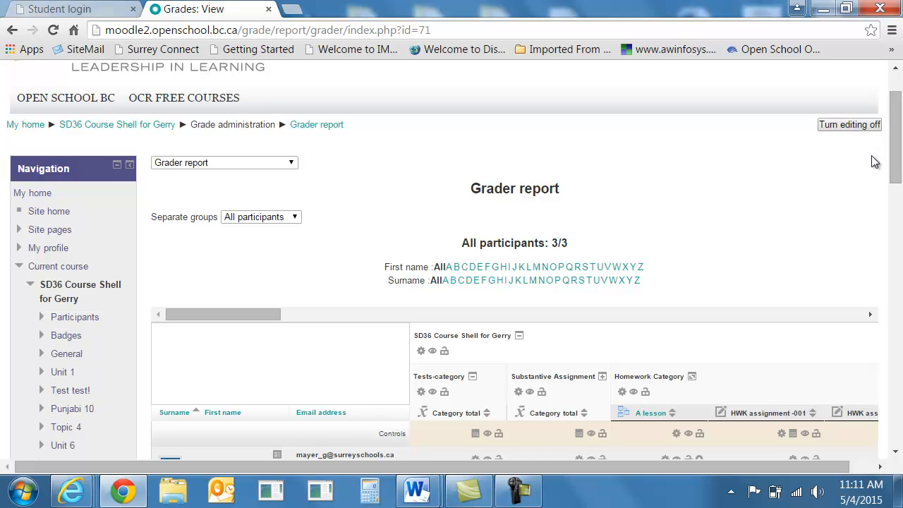
click(845, 125)
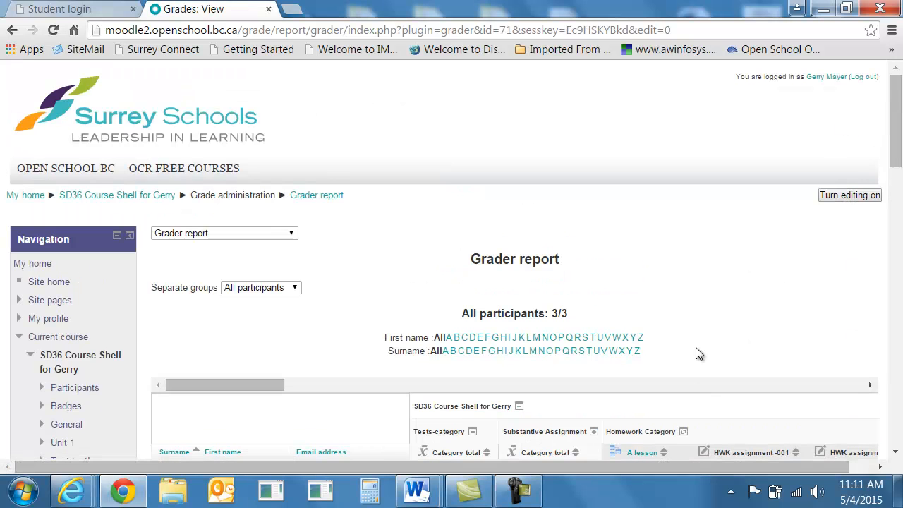
scroll(695, 352, down, 3)
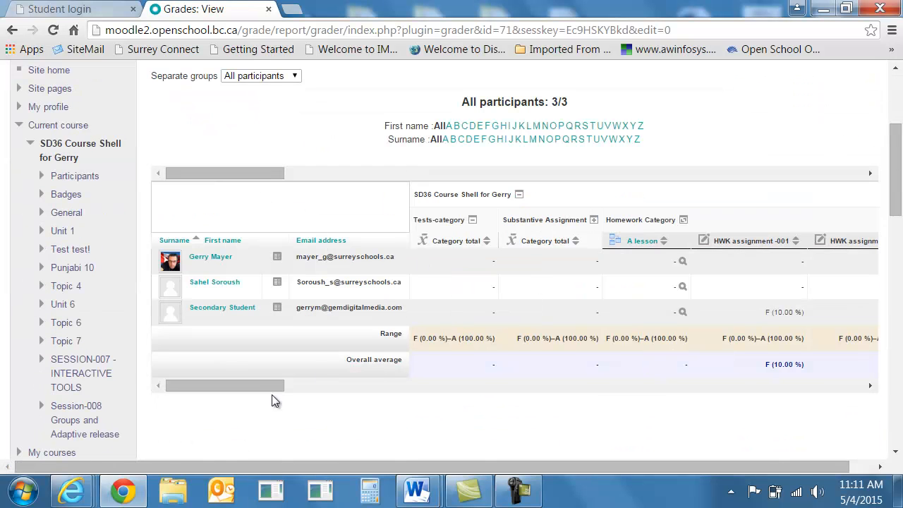
drag(219, 387, 830, 379)
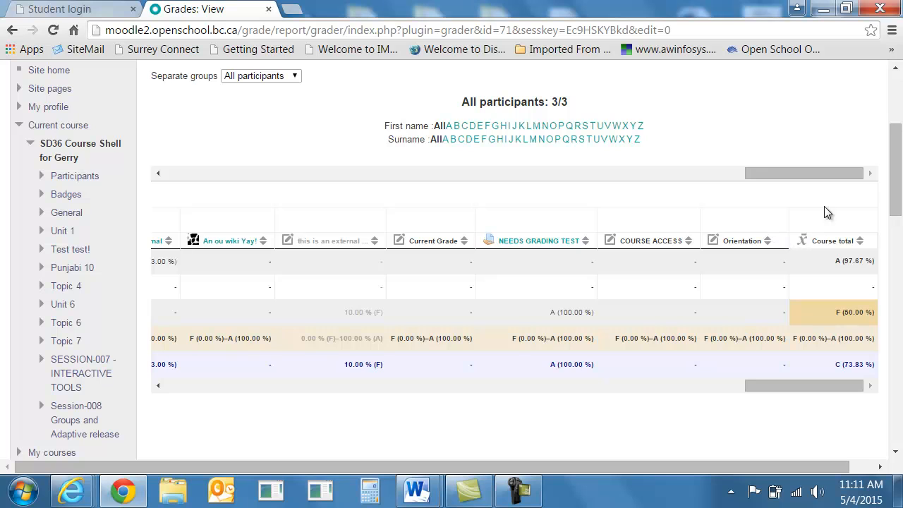
scroll(839, 205, up, 3)
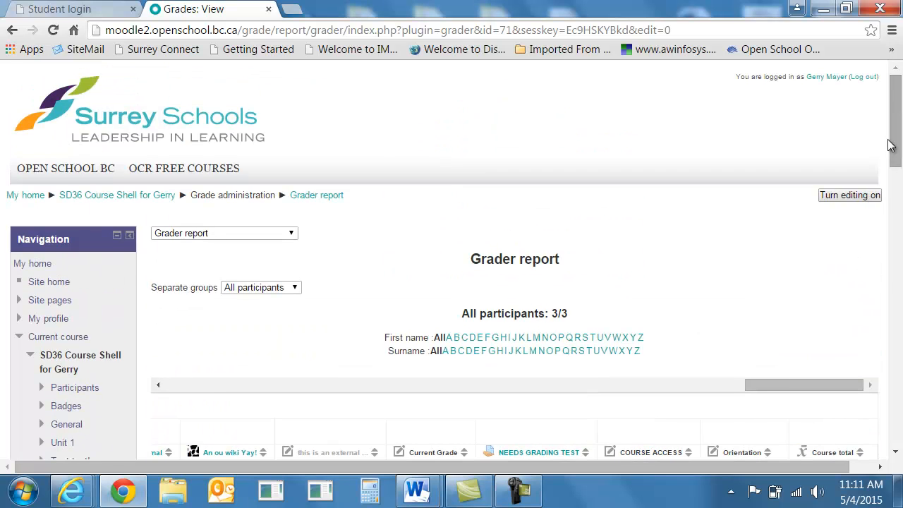
Turn editing on and save a grade of 100 for the first participant under HWK assignment -001
click(846, 196)
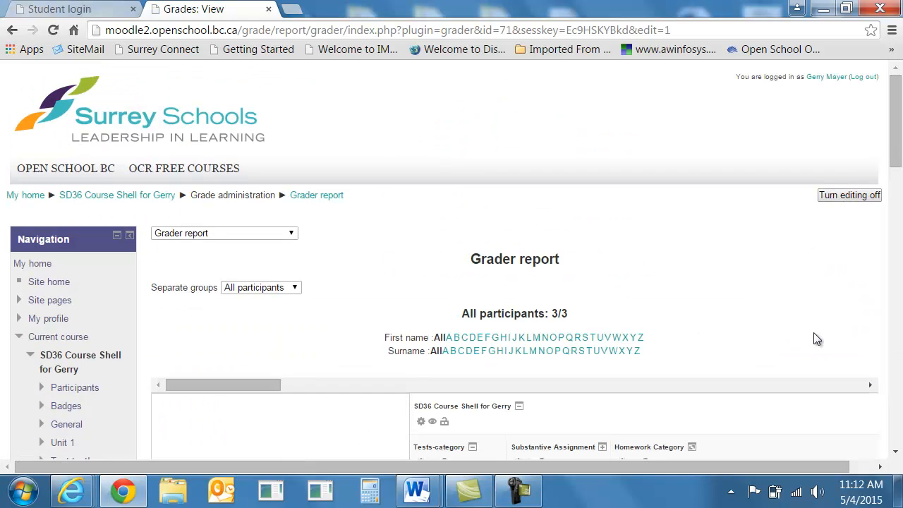
scroll(815, 339, down, 5)
click(753, 192)
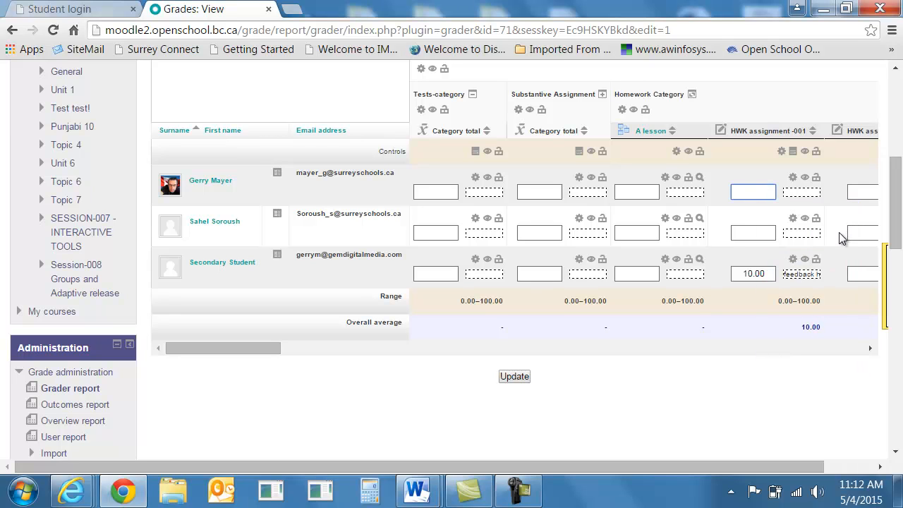
text(100)
key(Return)
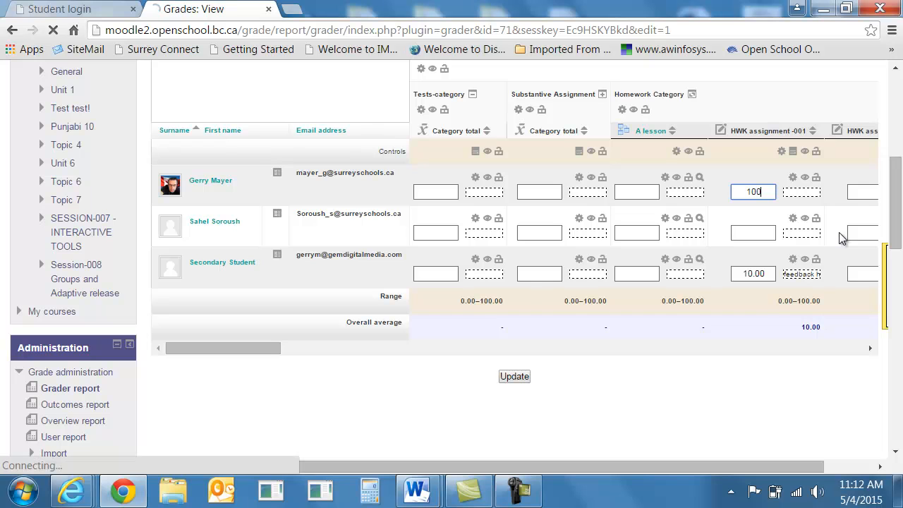
Save a grade of 100 for the first participant under Orientation and check it in the Orientation column
scroll(811, 315, down, 4)
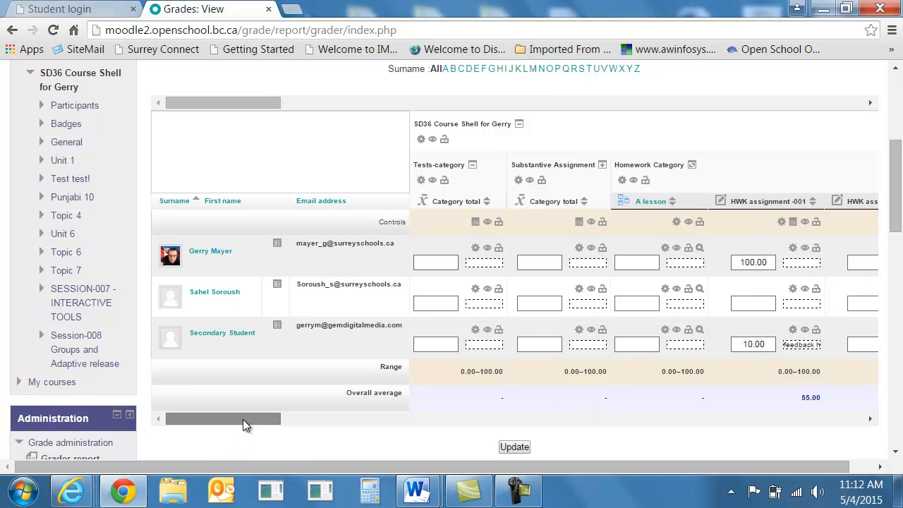
drag(242, 419, 836, 417)
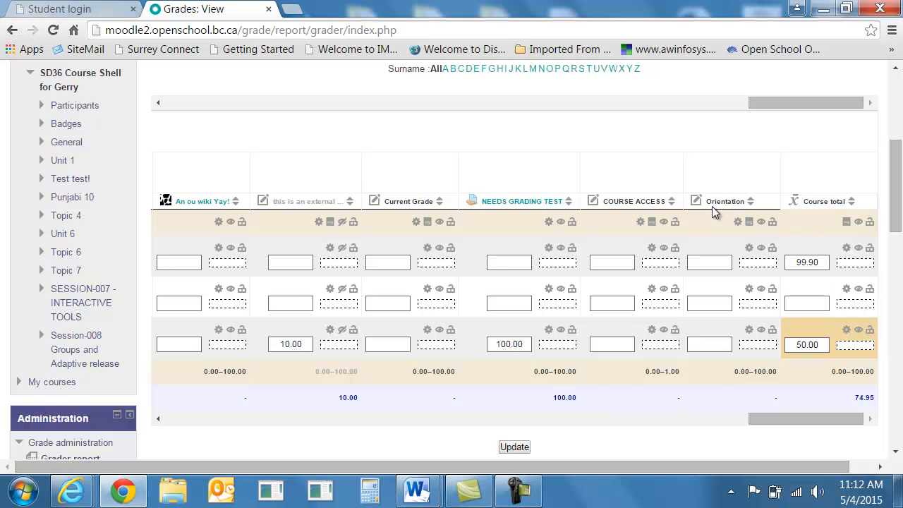
click(715, 260)
text(100)
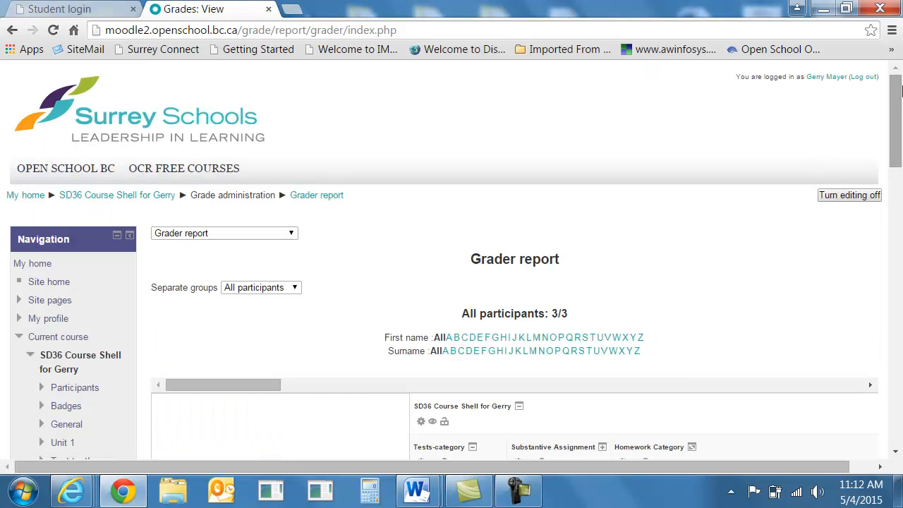
scroll(423, 215, up, 6)
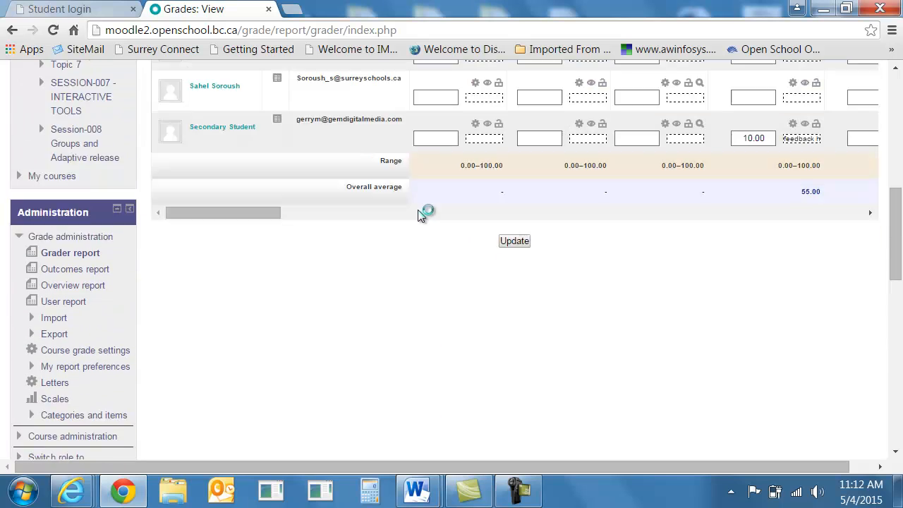
drag(234, 283, 818, 284)
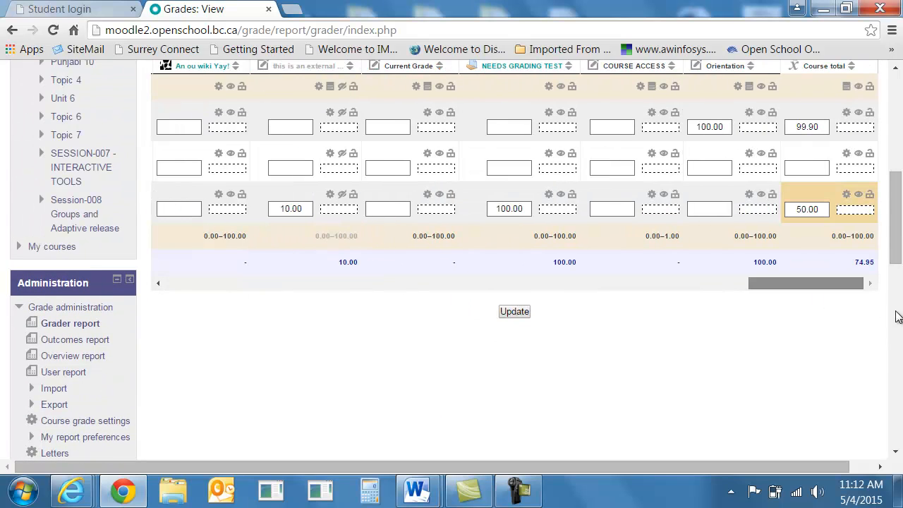
Review the Orientation and Course total grades, and switch the gradebook to the Full view of categories and items
scroll(721, 230, up, 2)
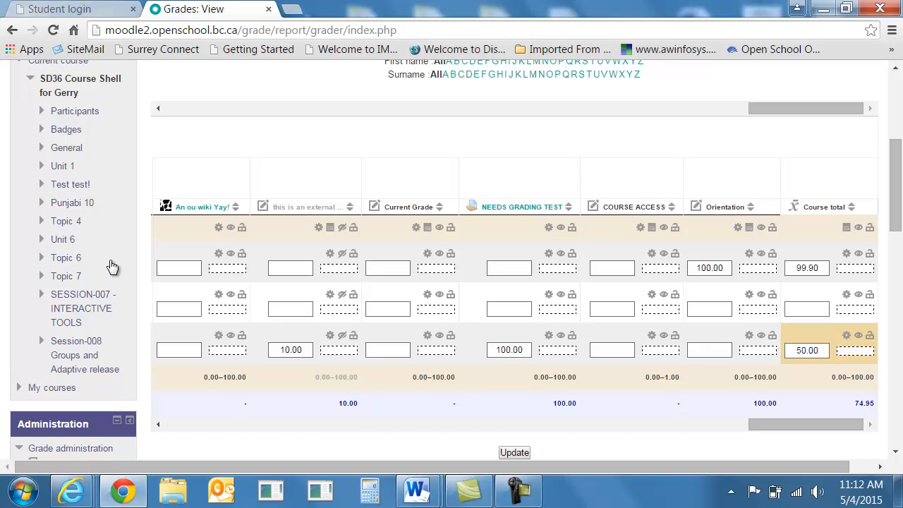
scroll(123, 261, down, 2)
scroll(838, 184, up, 2)
scroll(824, 119, up, 4)
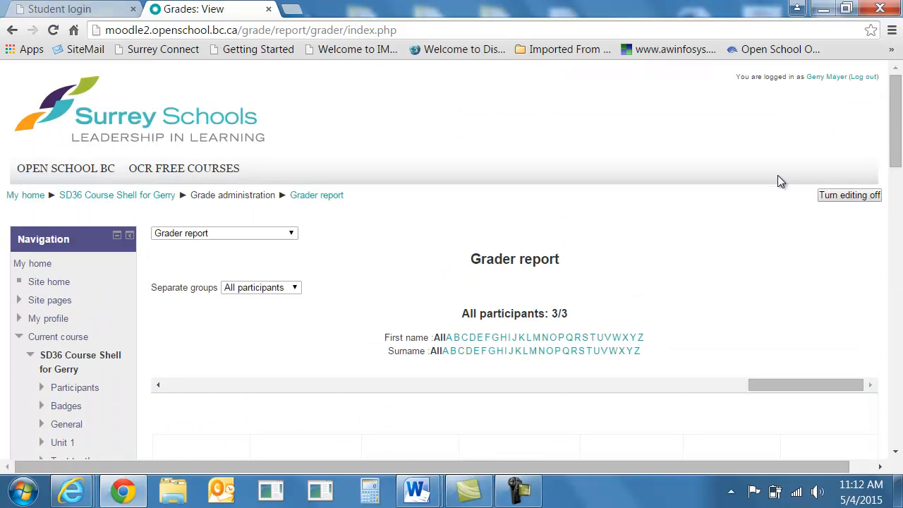
click(290, 237)
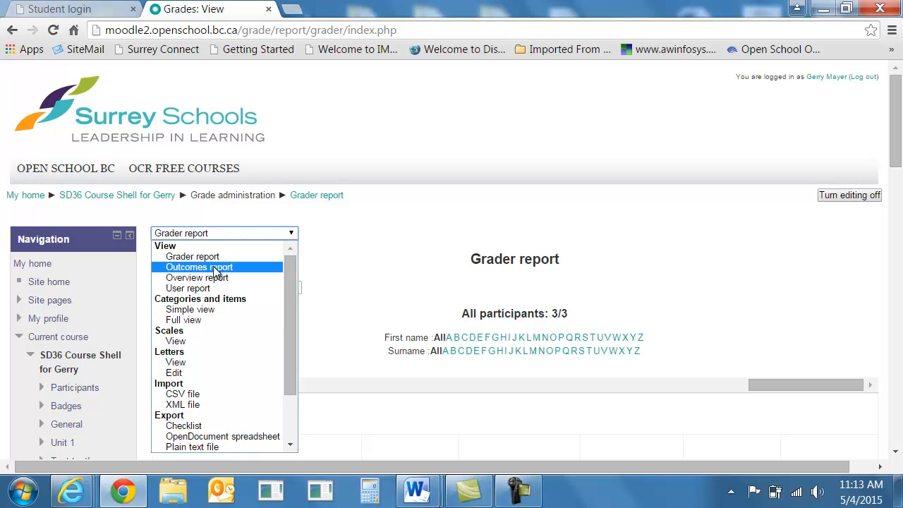
click(190, 319)
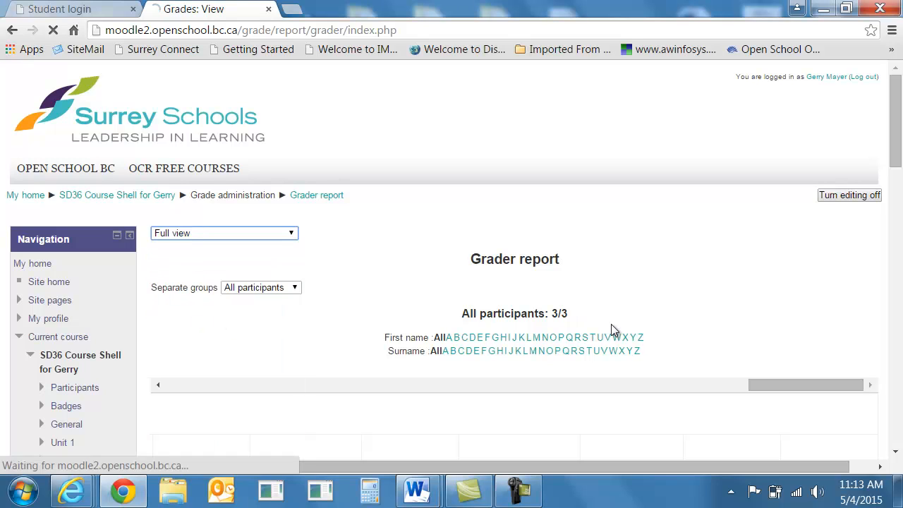
Examine the aggregation methods and weights of the categories and standalone items, from the course level down to Orientation and Course total
scroll(692, 289, down, 3)
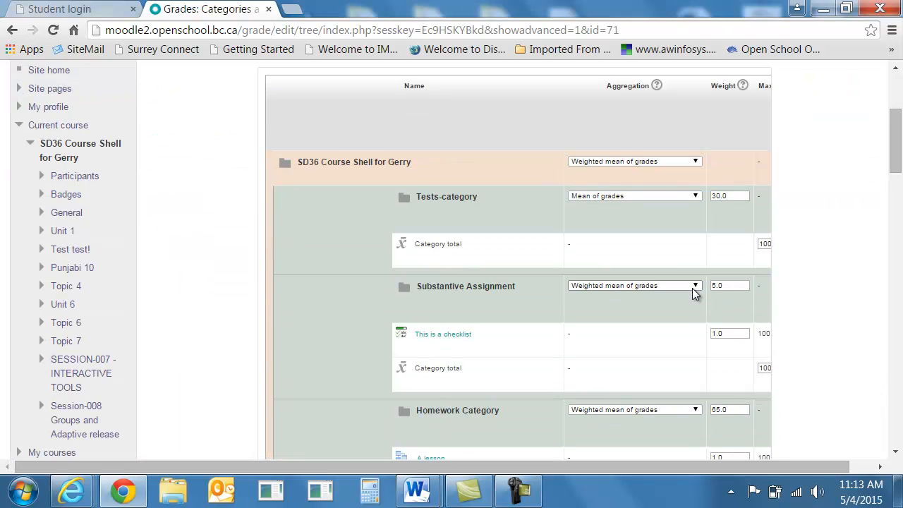
scroll(710, 273, up, 2)
scroll(710, 273, down, 2)
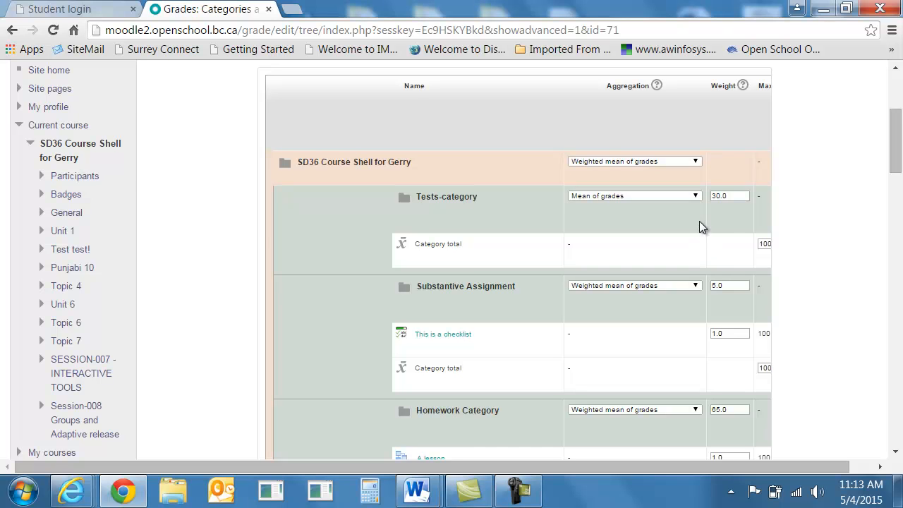
scroll(702, 217, up, 3)
scroll(703, 218, down, 10)
scroll(708, 218, down, 2)
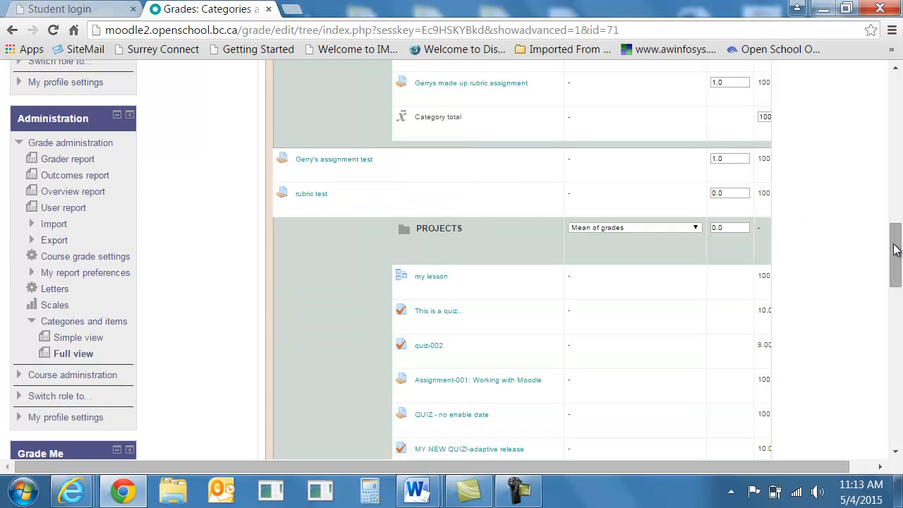
drag(893, 245, 893, 412)
scroll(667, 318, up, 1)
scroll(667, 319, up, 1)
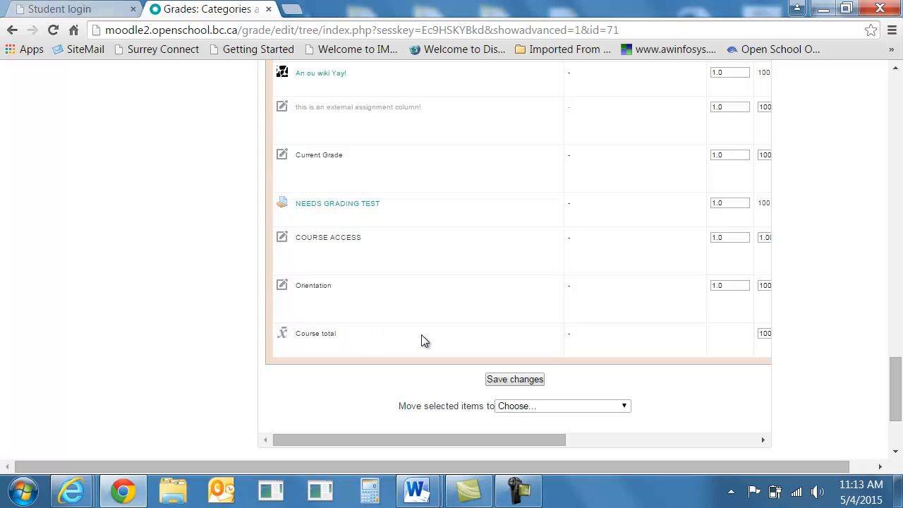
drag(898, 385, 860, 84)
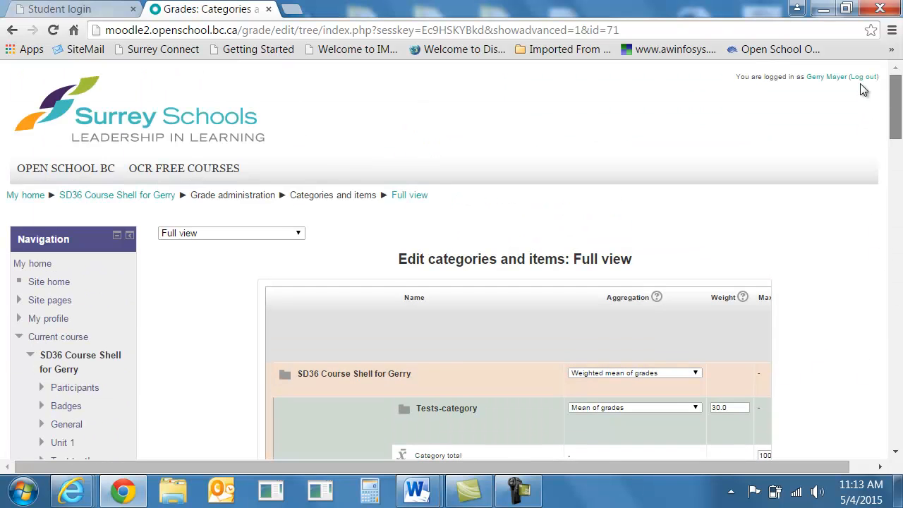
Examine the Max grade and "Aggregate only non-empty grades" settings across the gradebook categories and items
scroll(682, 186, down, 2)
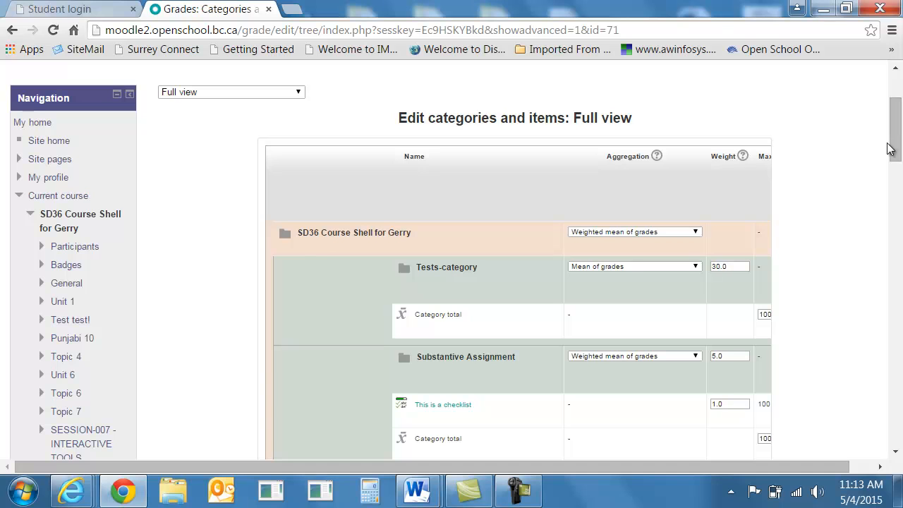
drag(893, 137, 892, 423)
drag(483, 294, 592, 307)
drag(884, 396, 894, 64)
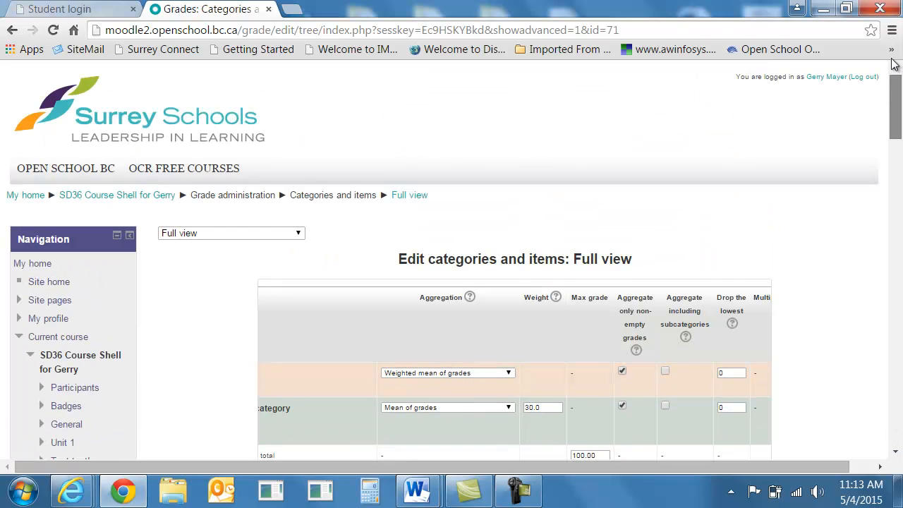
scroll(733, 246, down, 1)
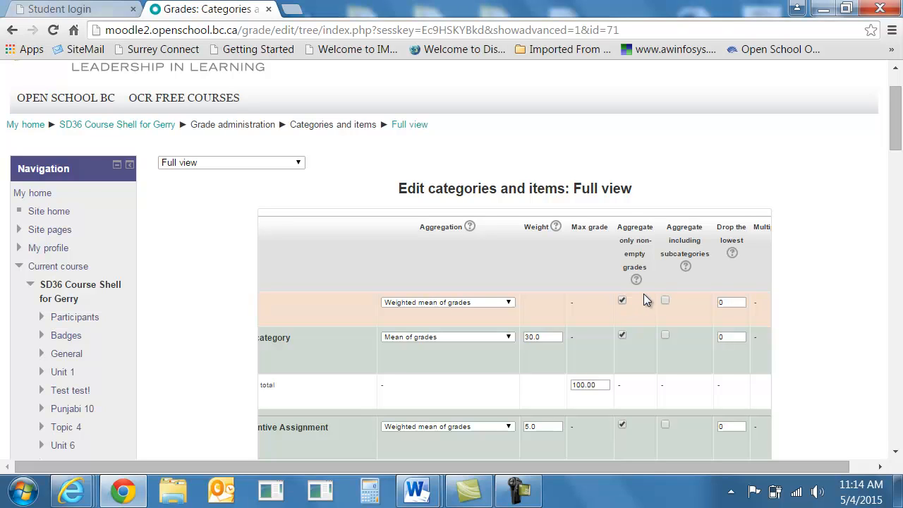
scroll(621, 338, down, 9)
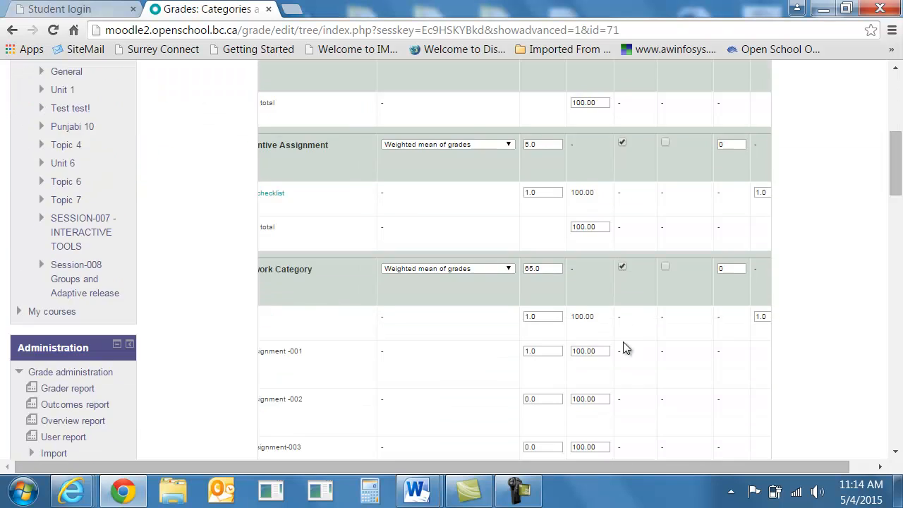
scroll(622, 345, up, 2)
scroll(624, 346, up, 8)
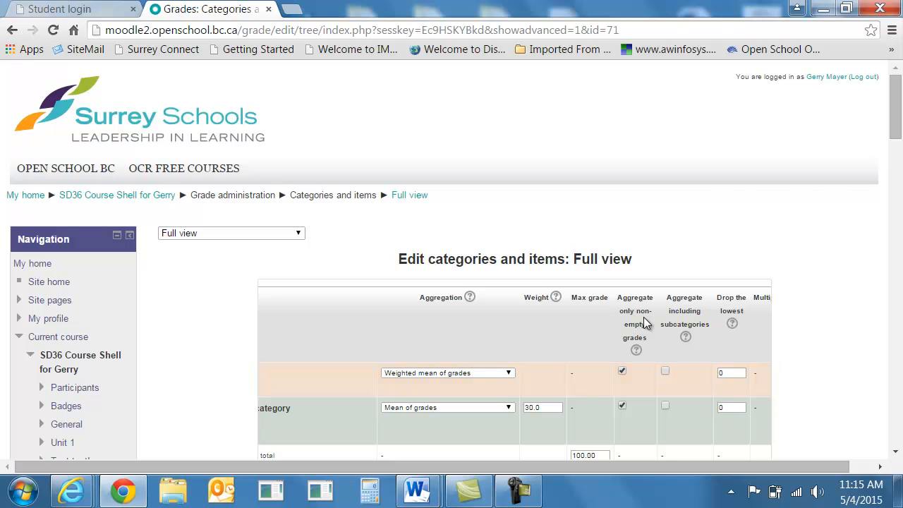
scroll(651, 313, down, 2)
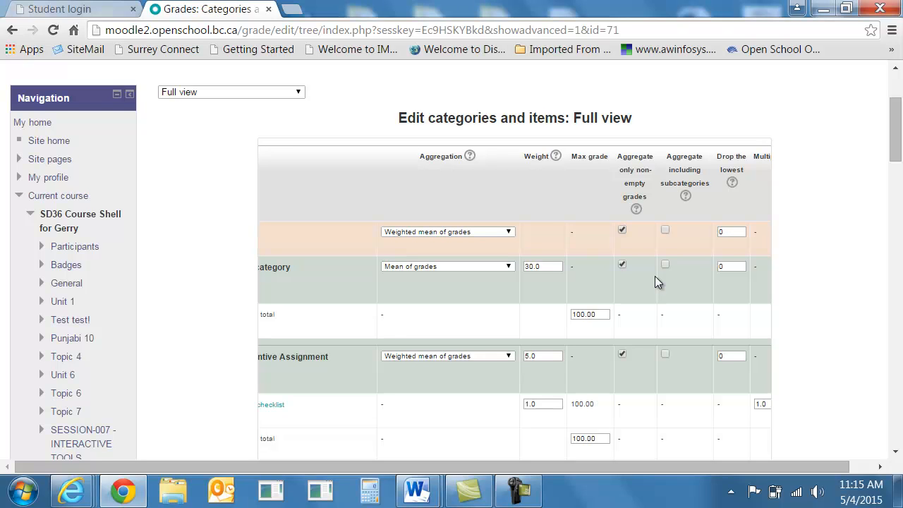
scroll(655, 267, down, 3)
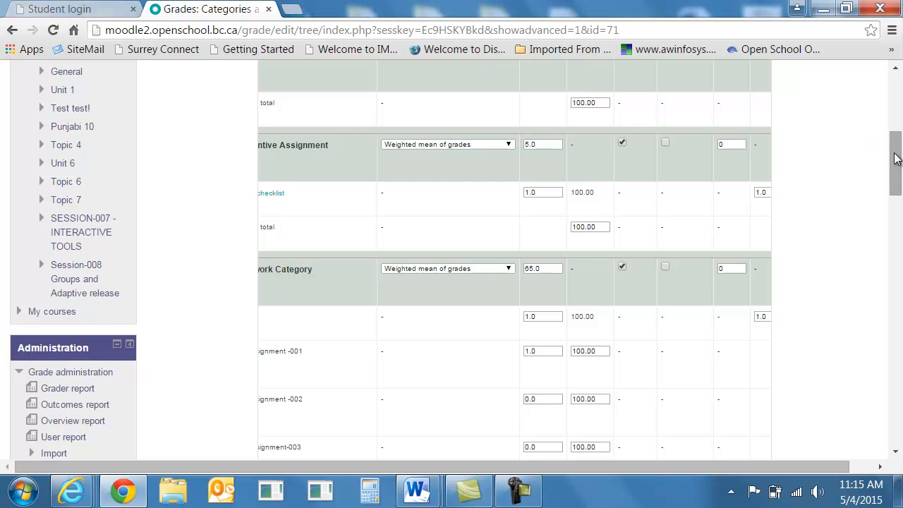
drag(896, 151, 862, 451)
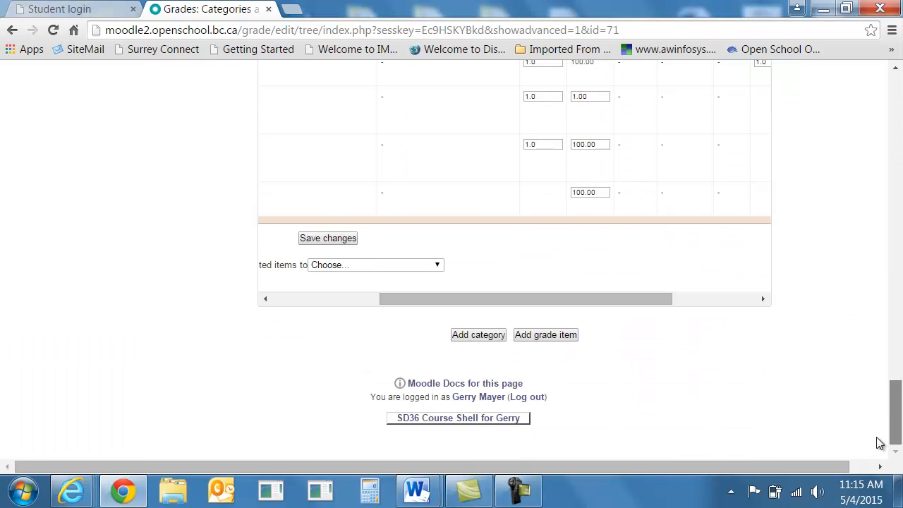
scroll(500, 224, up, 12)
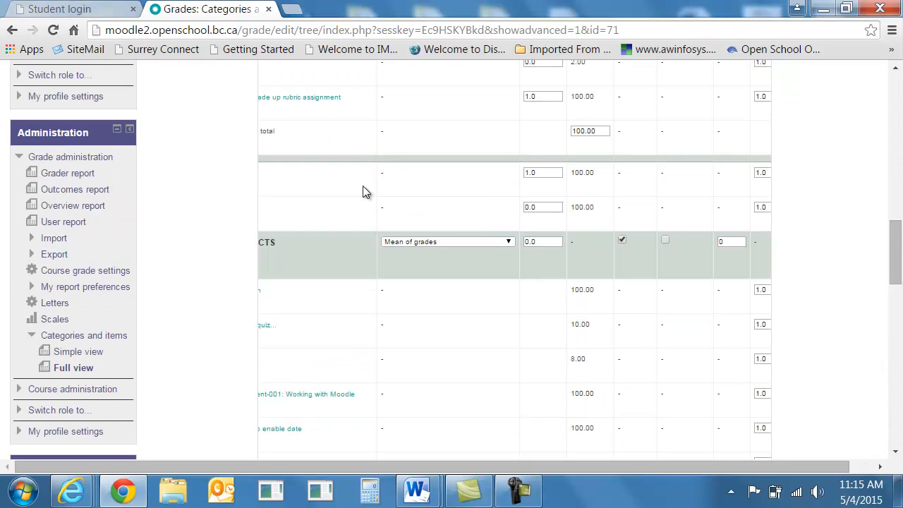
Review the Orientation and Course total rows in the Full view of categories and items, and switch the gradebook to the Grader report
scroll(506, 389, down, 2)
scroll(502, 387, down, 10)
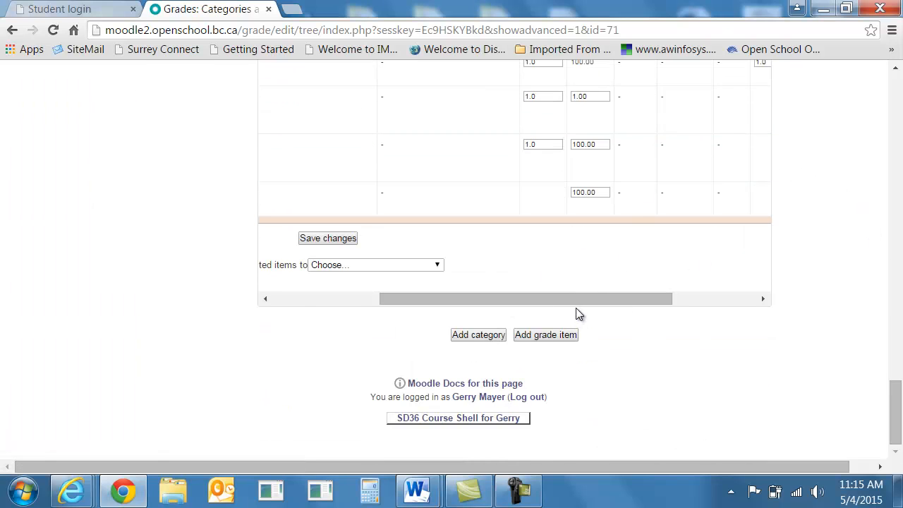
drag(577, 300, 402, 280)
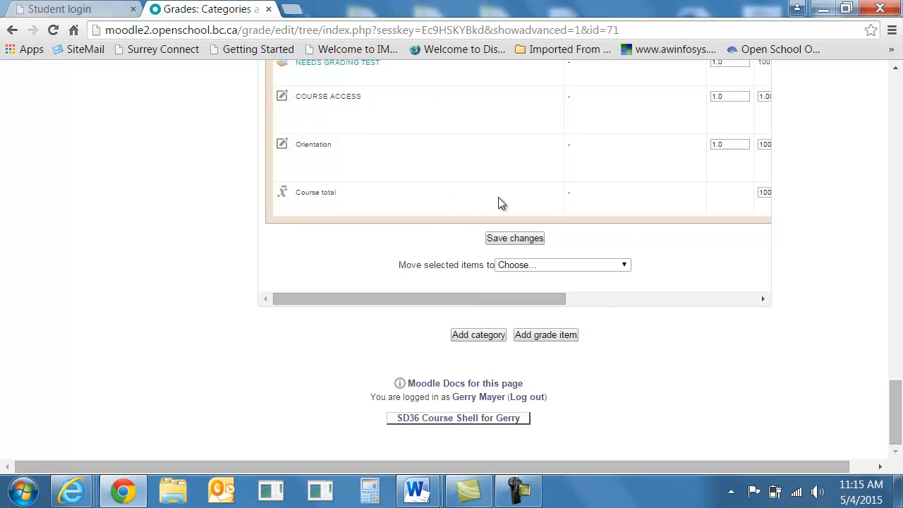
scroll(498, 203, up, 3)
scroll(498, 203, down, 3)
scroll(553, 238, up, 20)
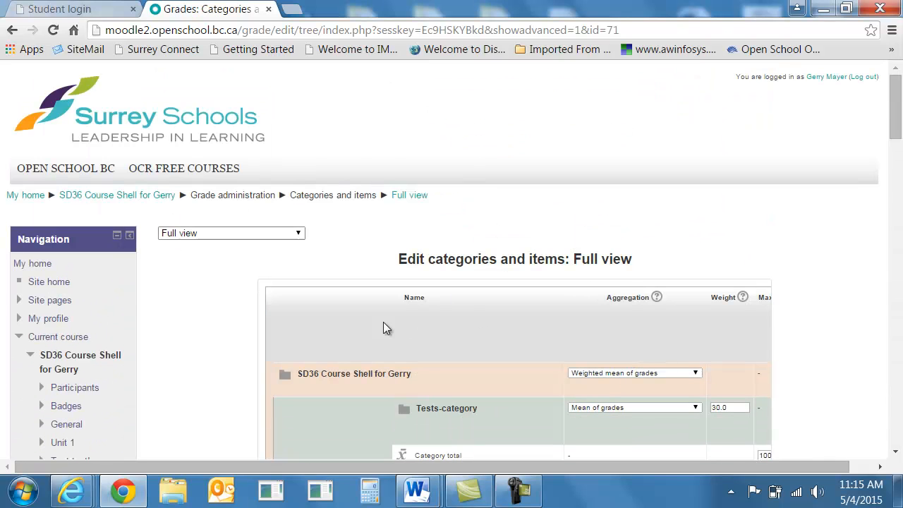
click(288, 236)
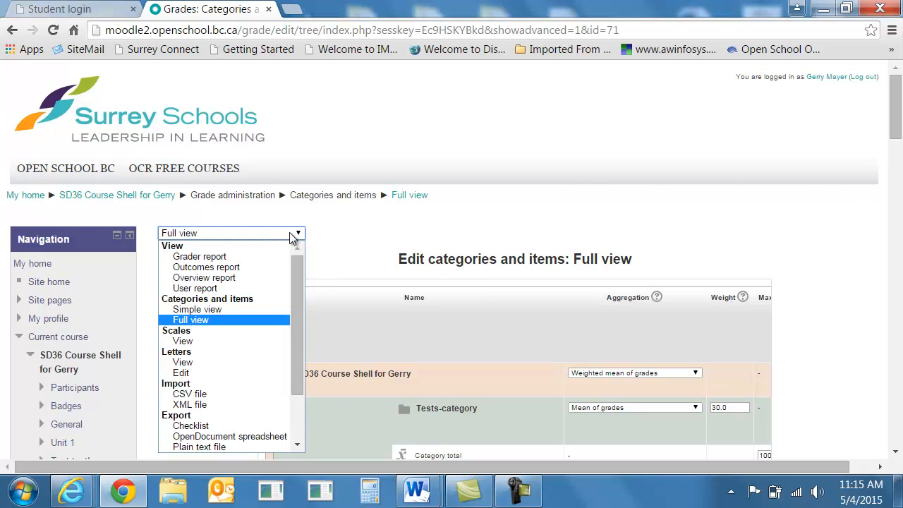
click(207, 259)
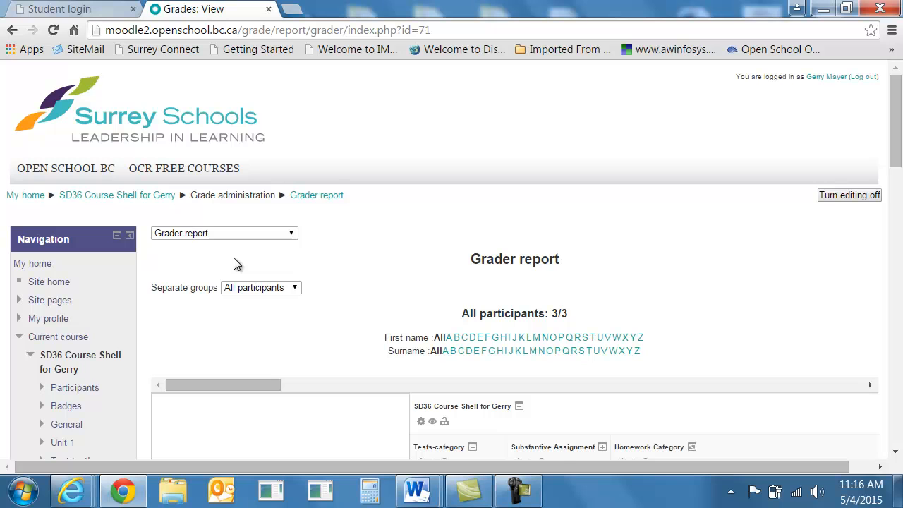
Turn editing off in the Grader report and examine the Orientation and Course total grades
scroll(235, 273, down, 4)
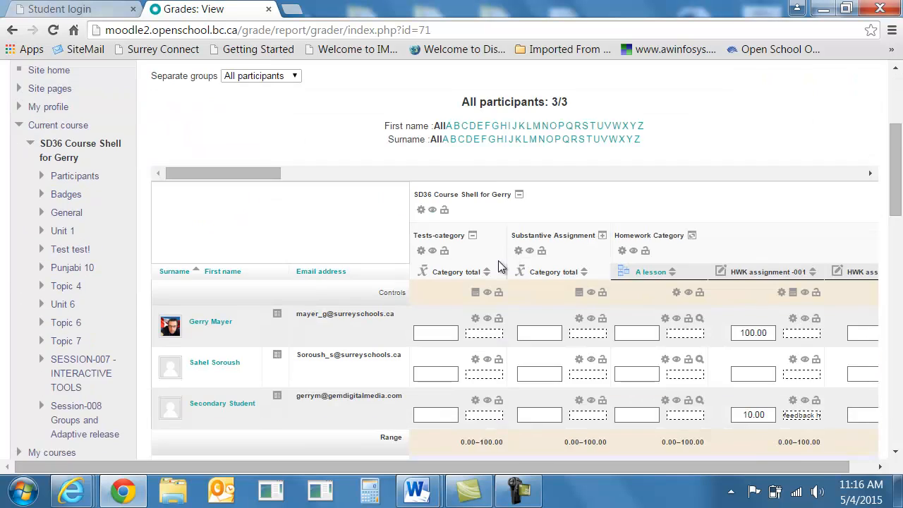
scroll(885, 143, up, 3)
click(849, 125)
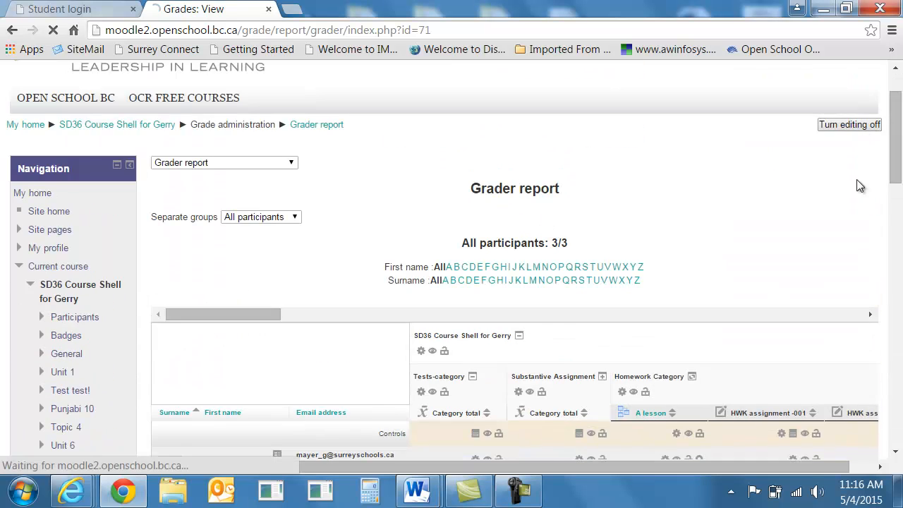
scroll(507, 334, down, 3)
scroll(544, 344, up, 1)
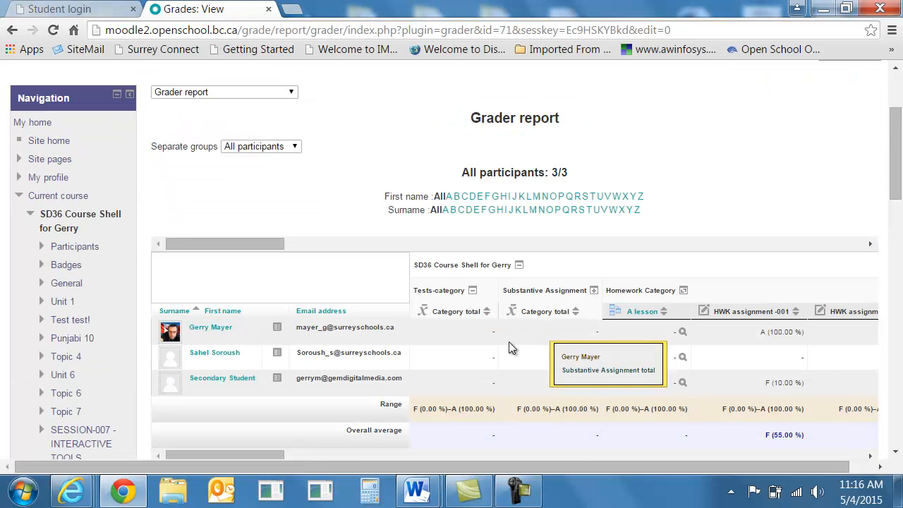
drag(235, 452, 870, 466)
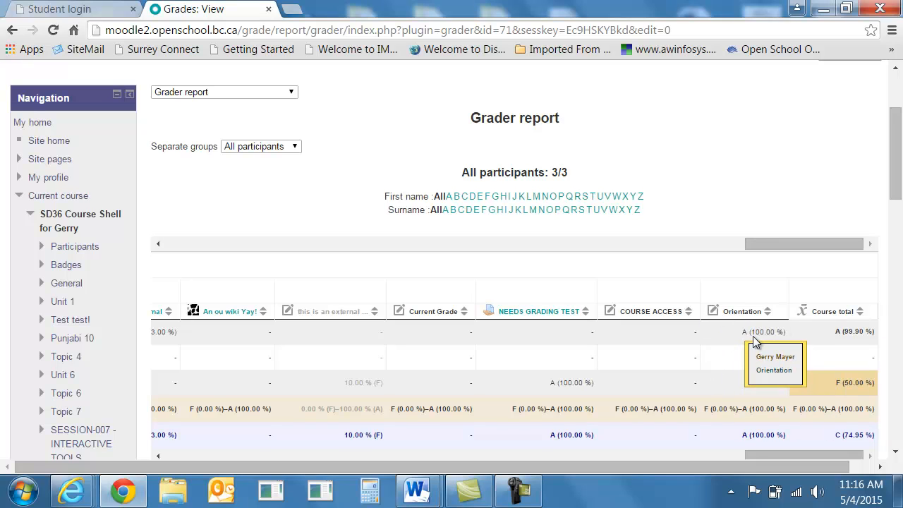
drag(773, 455, 579, 405)
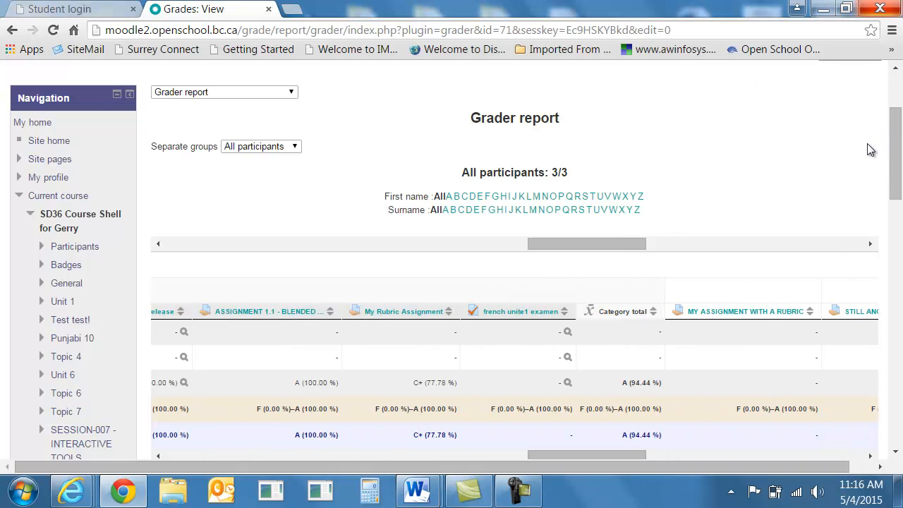
drag(892, 138, 883, 164)
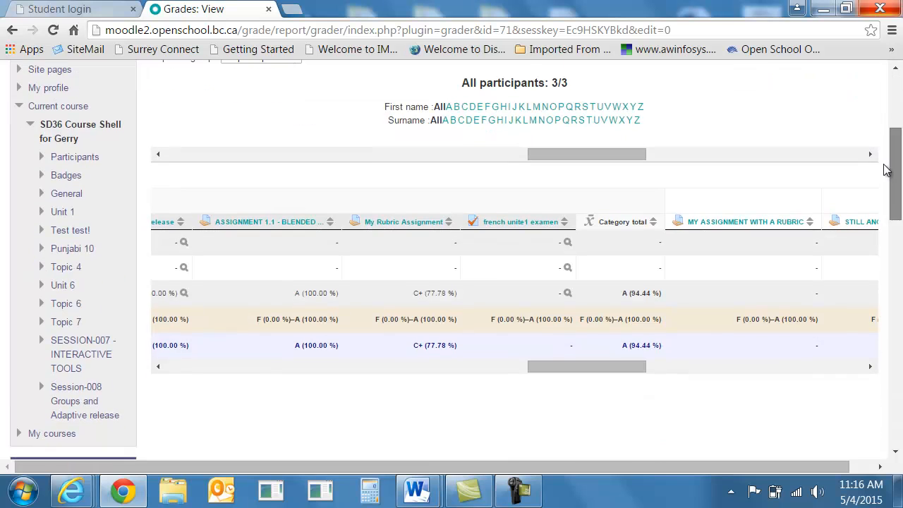
scroll(733, 213, up, 4)
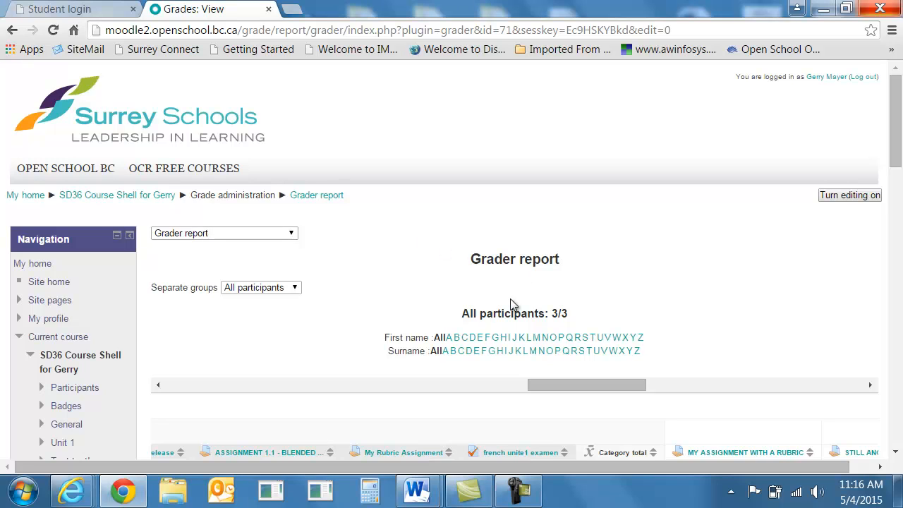
Turn editing back on in the Grader report and hide the Orientation grade item
click(850, 195)
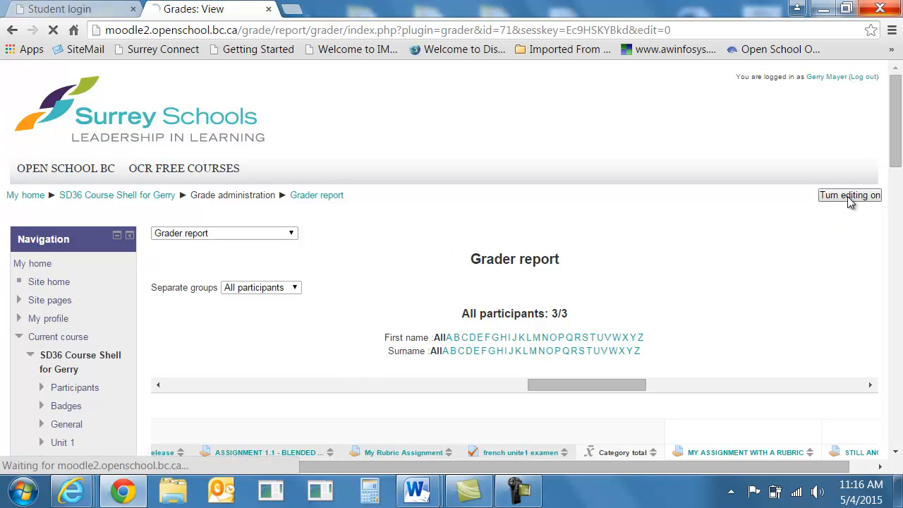
scroll(759, 283, down, 2)
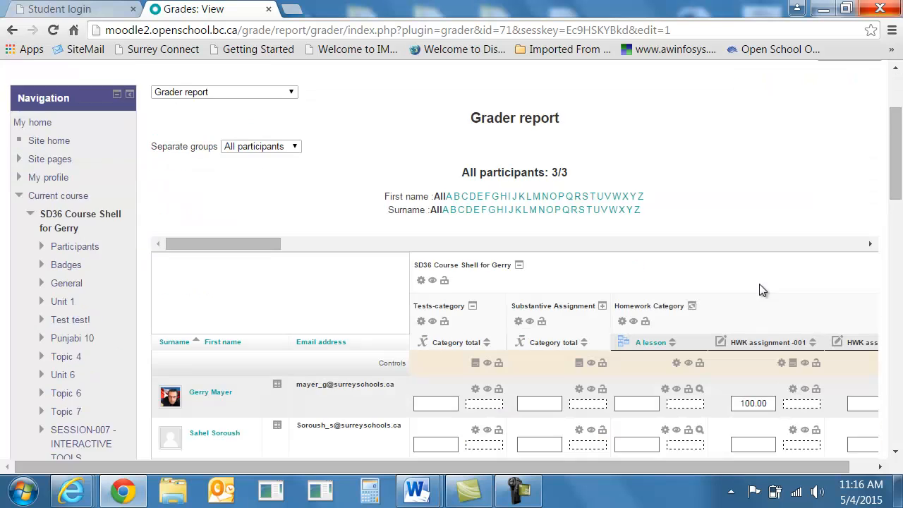
scroll(759, 284, down, 1)
scroll(615, 360, down, 2)
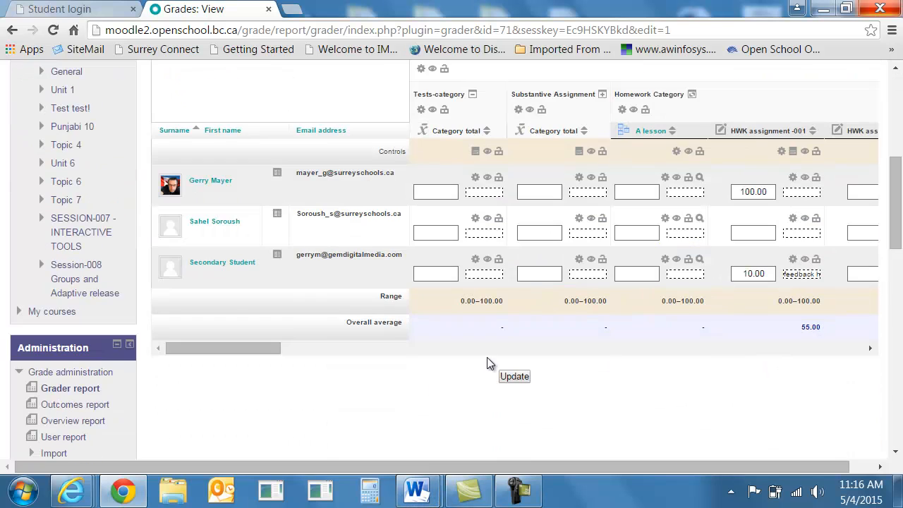
drag(248, 350, 844, 368)
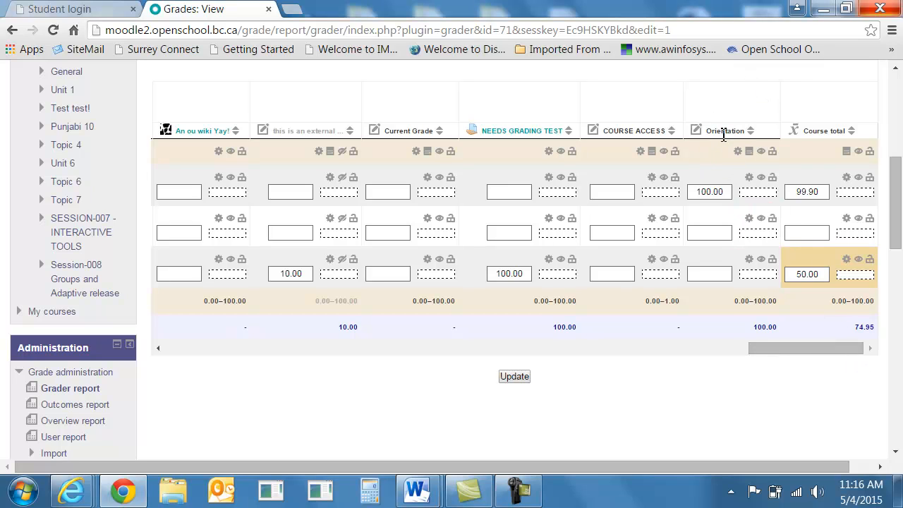
drag(773, 348, 182, 333)
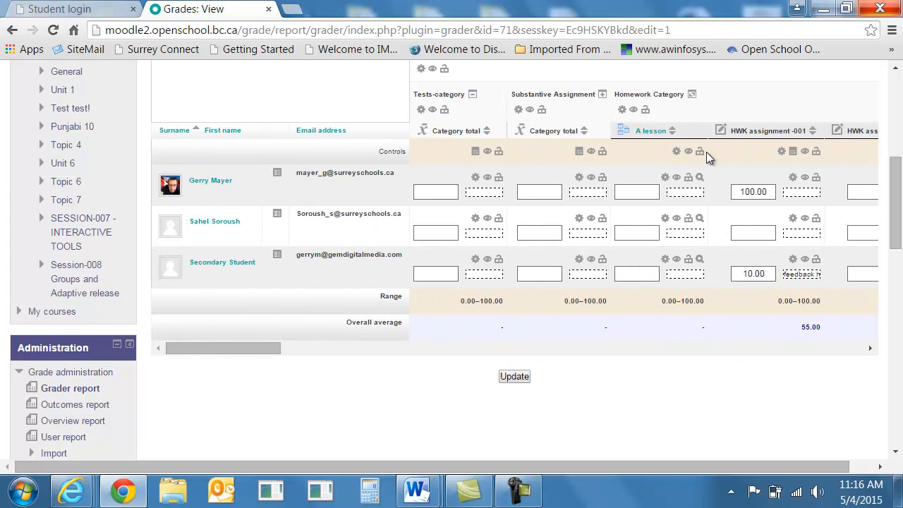
drag(238, 348, 829, 348)
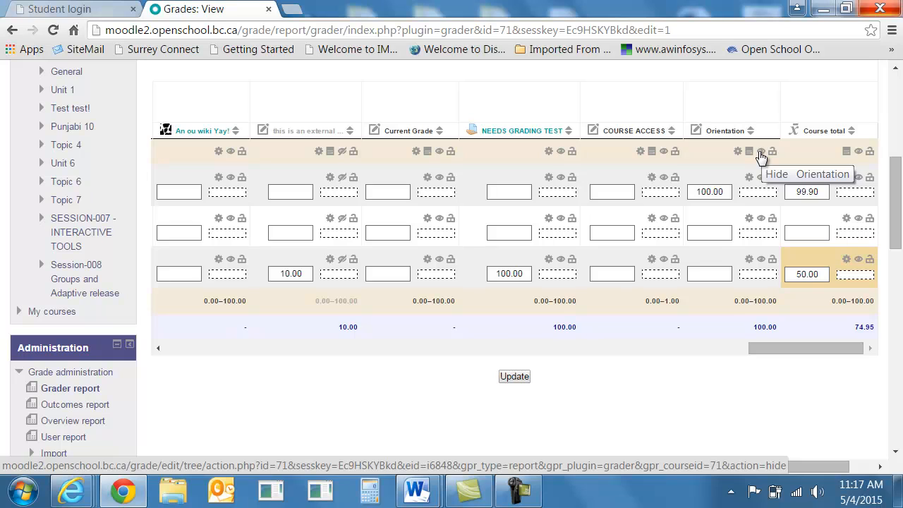
click(760, 157)
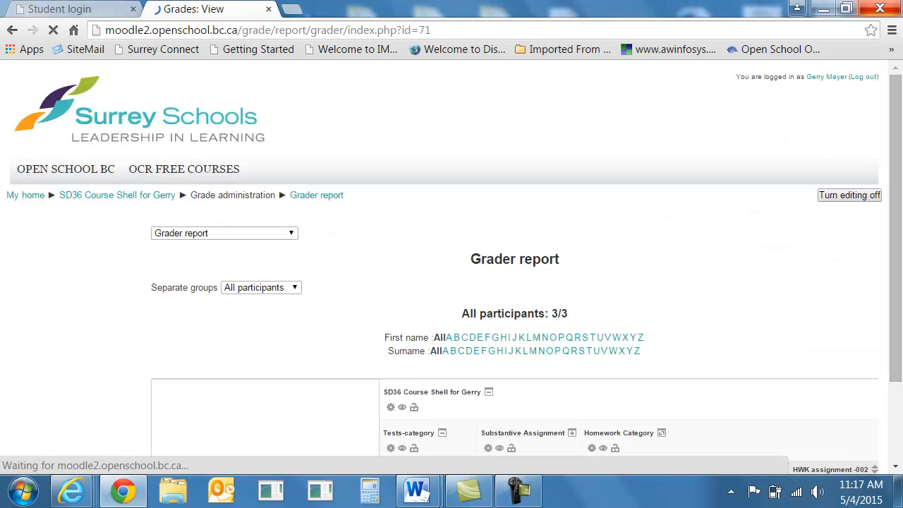
Check the Orientation and Course total columns in the reloaded Grader report
scroll(873, 252, down, 2)
scroll(698, 261, down, 4)
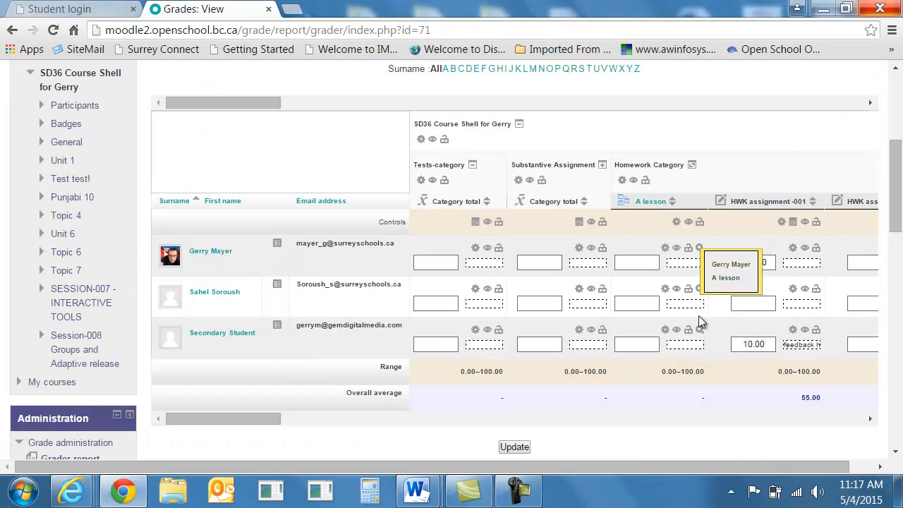
drag(219, 205, 821, 218)
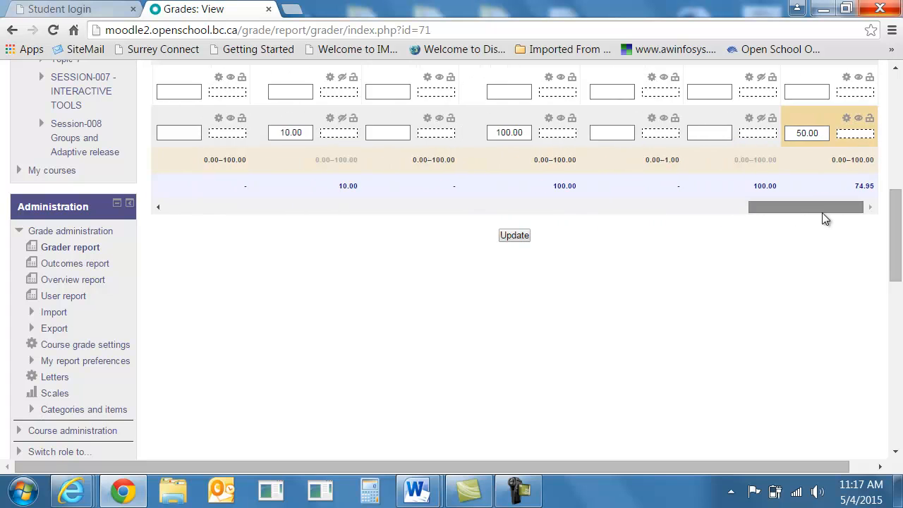
scroll(799, 312, up, 3)
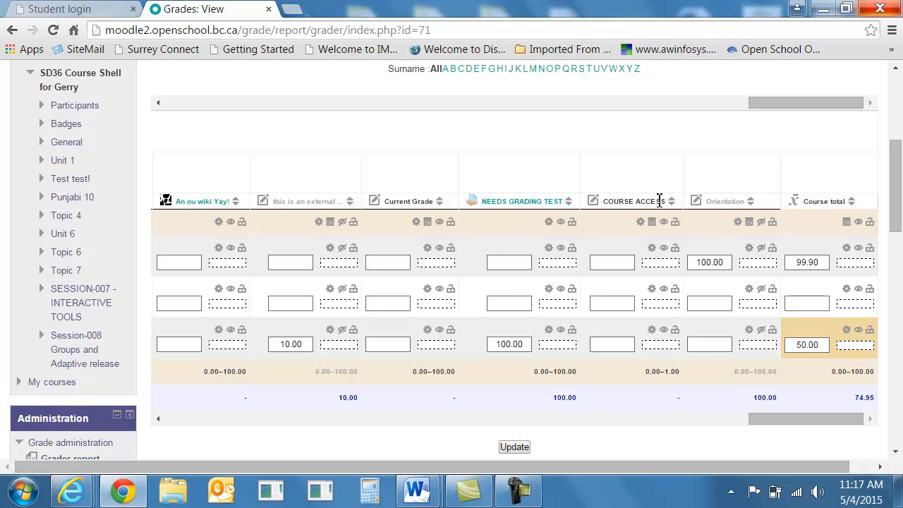
click(518, 492)
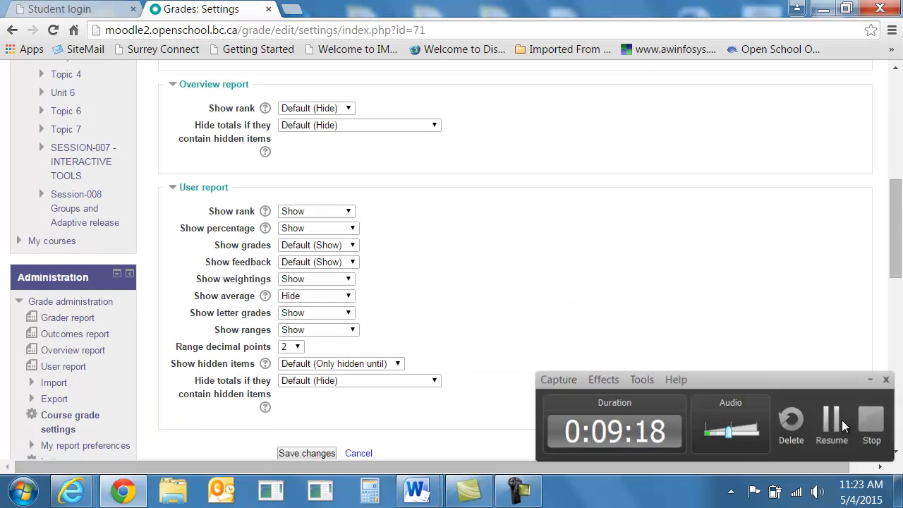
click(841, 419)
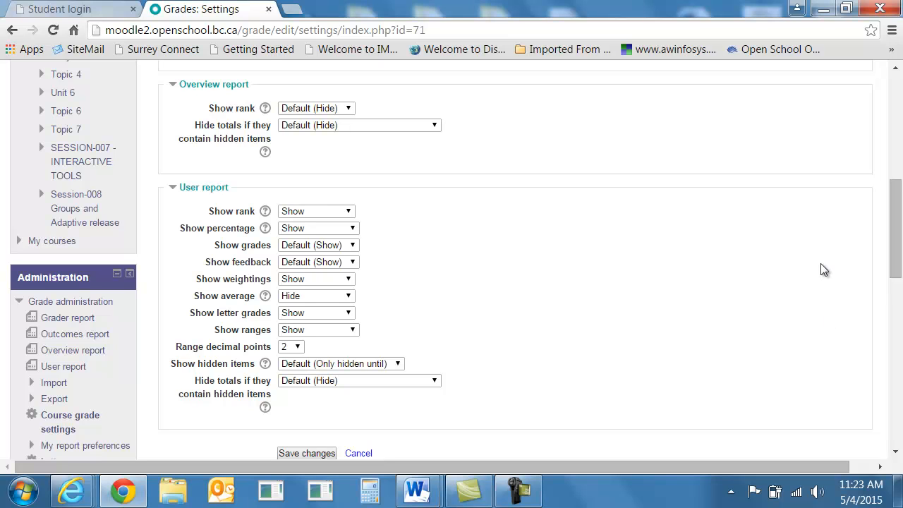
Review the User report options for hidden items and totals, and leave Course grade settings without saving
scroll(816, 262, down, 5)
scroll(815, 261, up, 4)
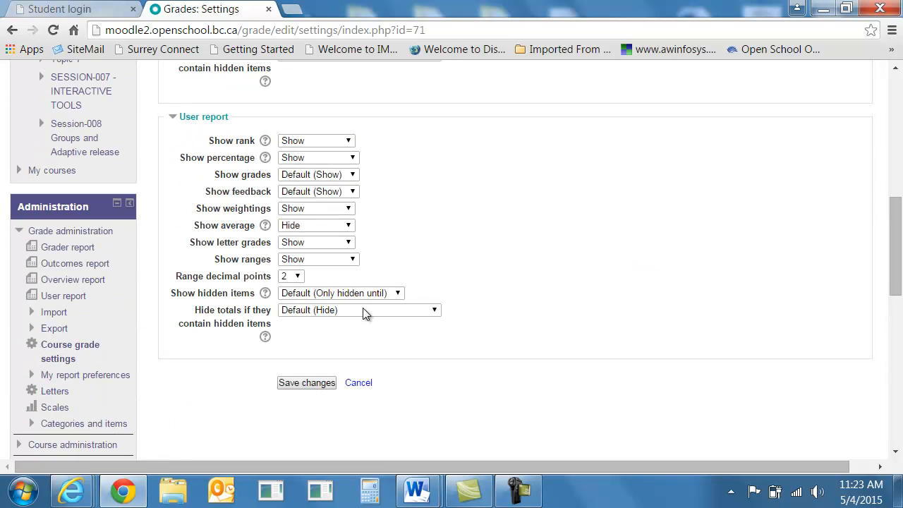
click(358, 384)
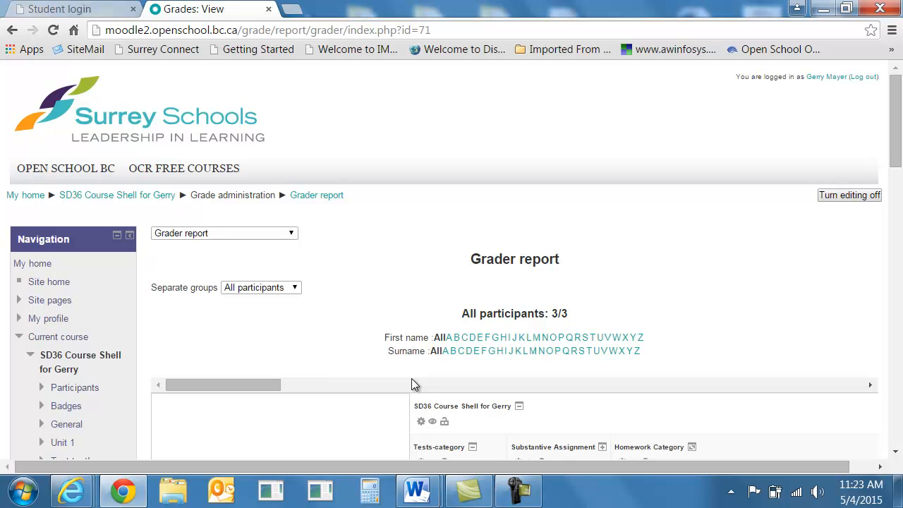
Look over the Grader report again and go back to the SD36 course shell's main page
scroll(432, 323, down, 4)
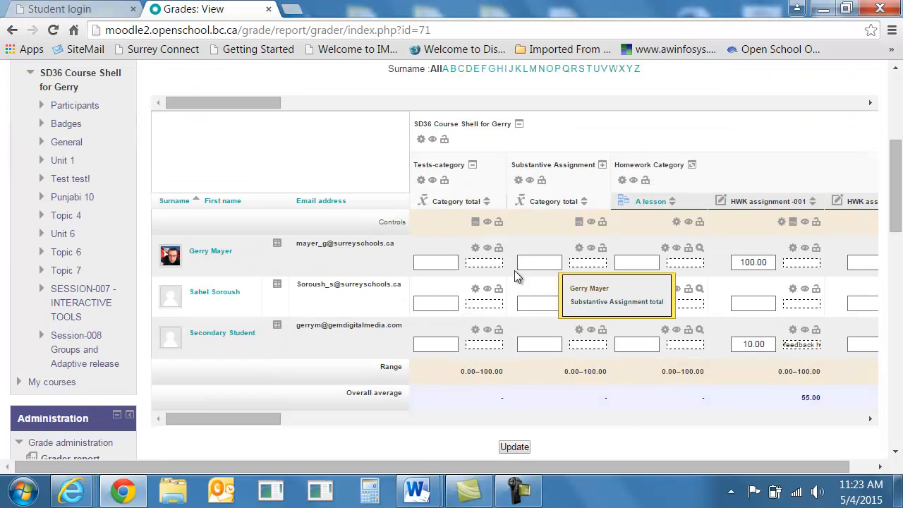
scroll(514, 270, up, 3)
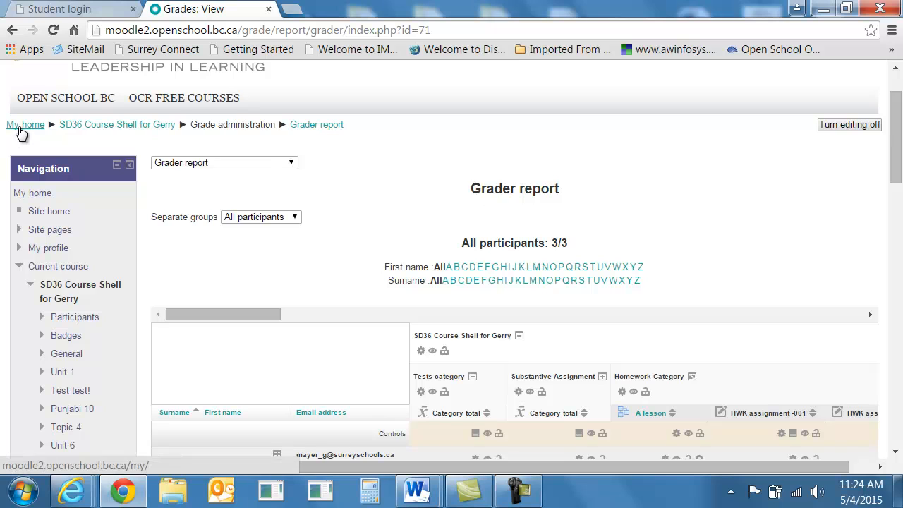
click(110, 125)
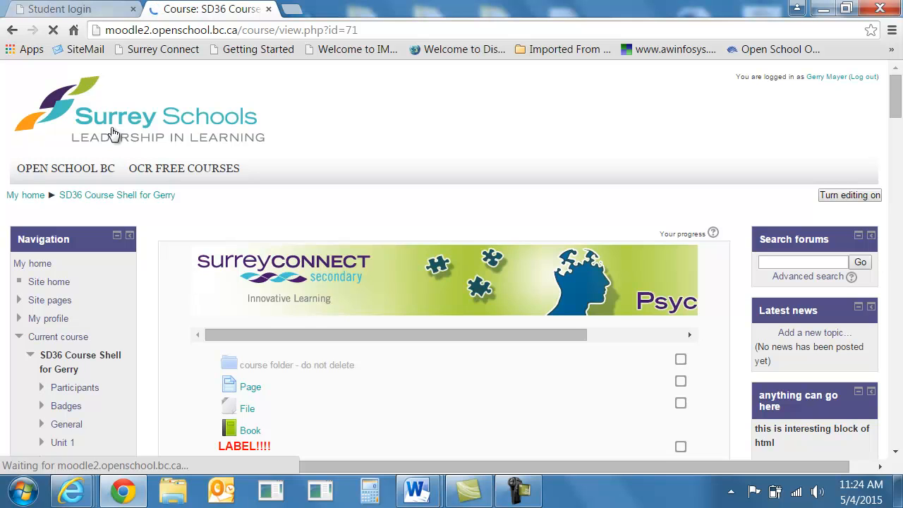
scroll(115, 152, down, 9)
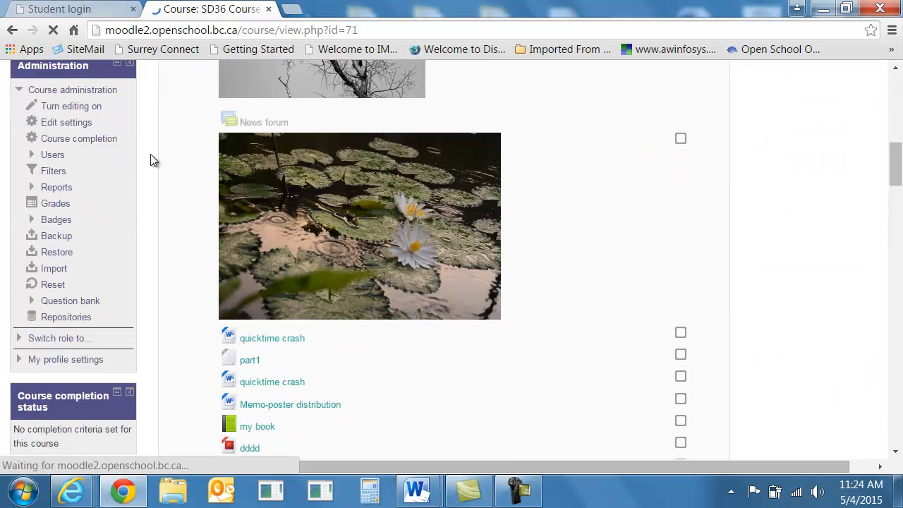
Look through the courses listed in the Course overview on the My home page
scroll(181, 198, down, 4)
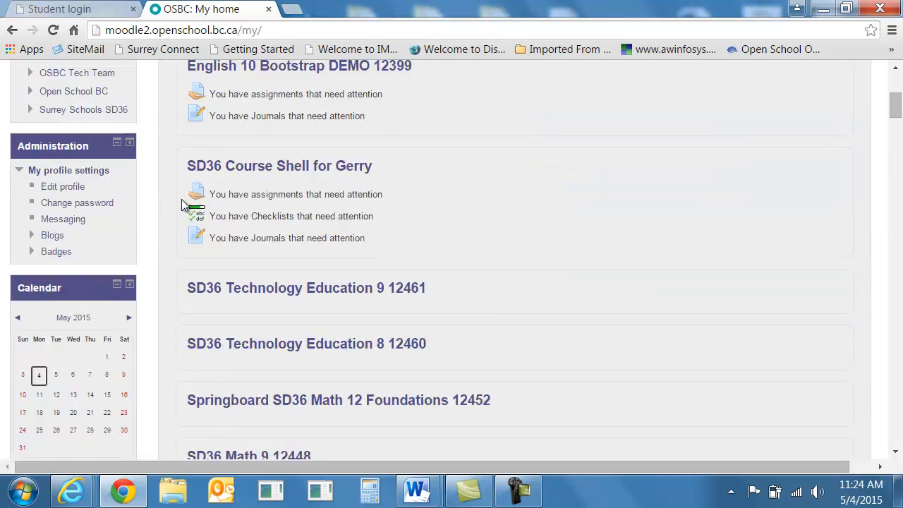
scroll(195, 175, down, 10)
scroll(195, 171, up, 6)
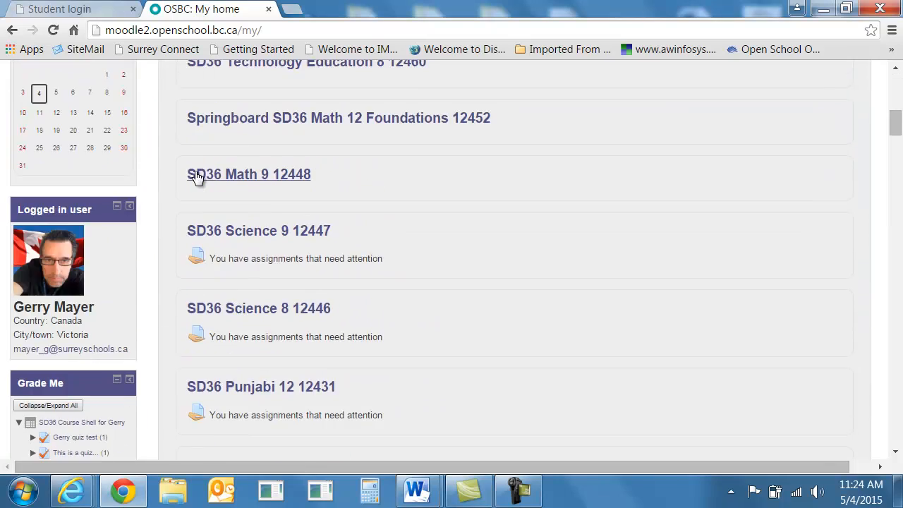
scroll(195, 177, up, 6)
scroll(195, 179, down, 2)
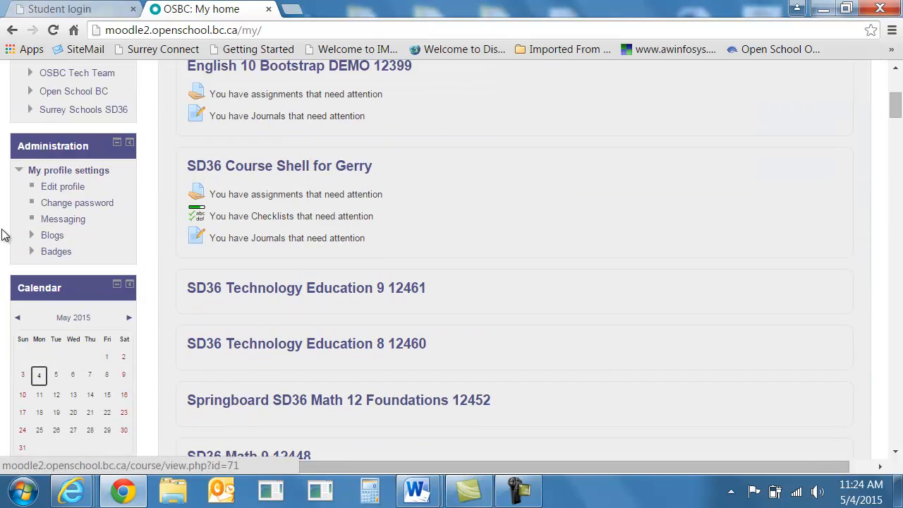
scroll(43, 182, up, 2)
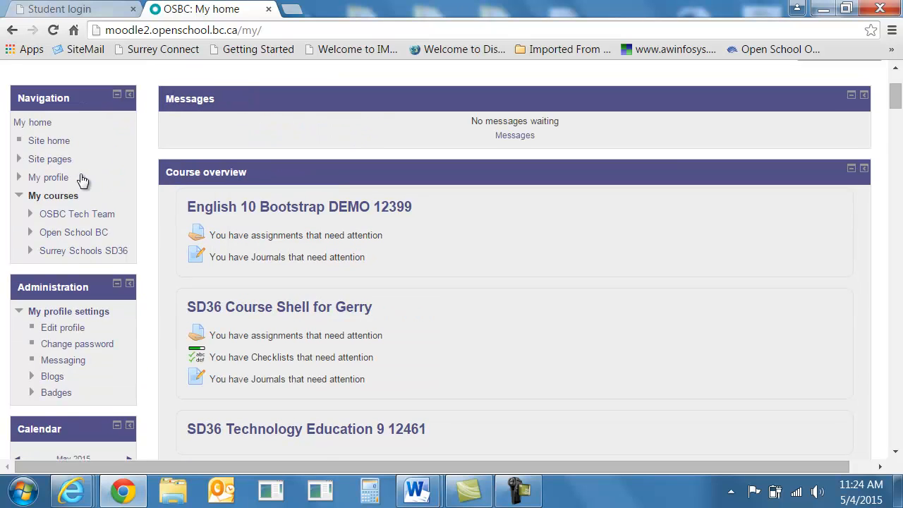
scroll(219, 306, down, 1)
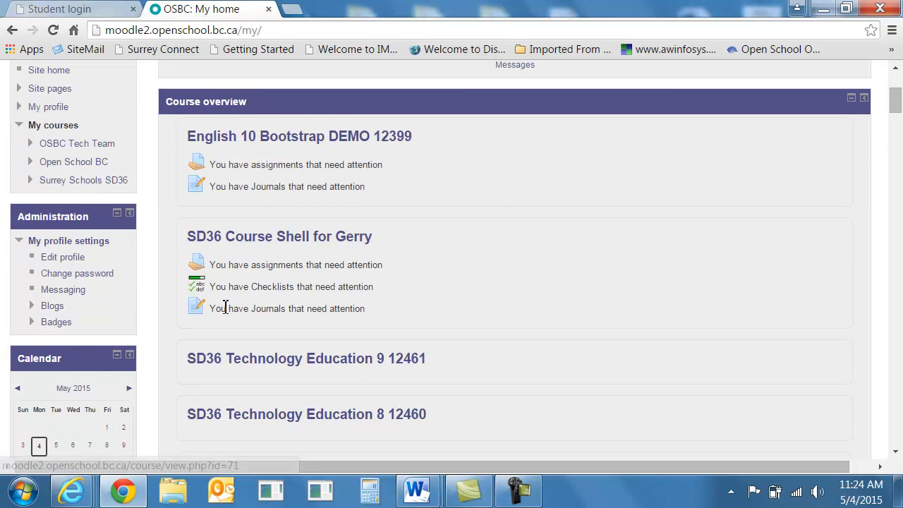
Open the gradebook of the SD36 course shell and switch it to the Simple view of categories and items
click(276, 238)
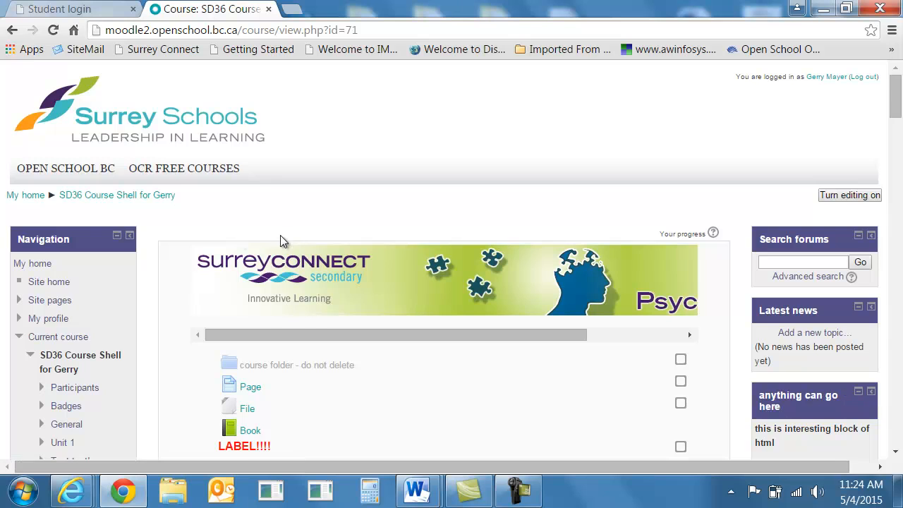
scroll(261, 233, down, 1)
scroll(242, 225, down, 8)
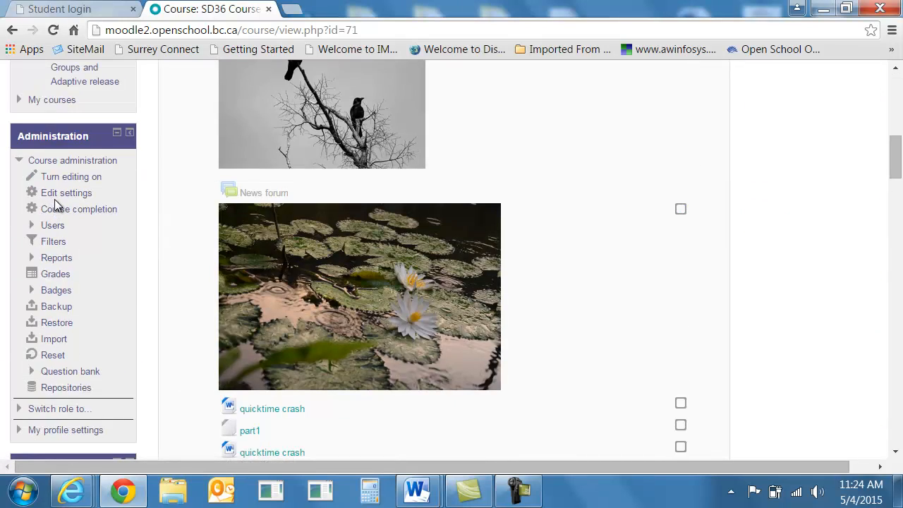
scroll(60, 228, down, 2)
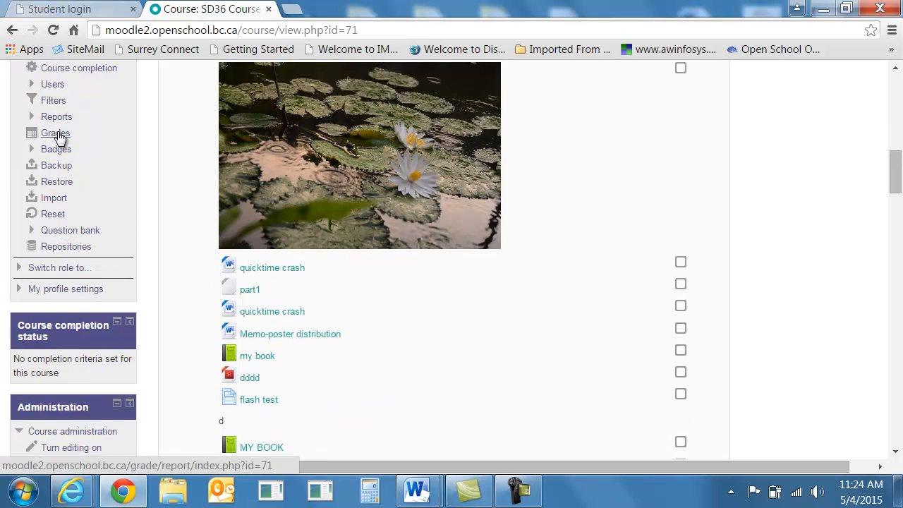
click(58, 133)
scroll(141, 239, down, 1)
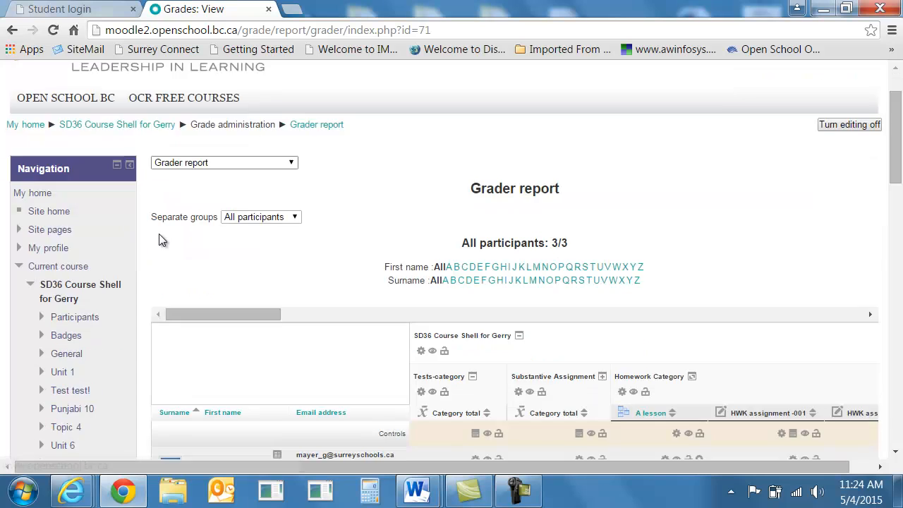
click(276, 164)
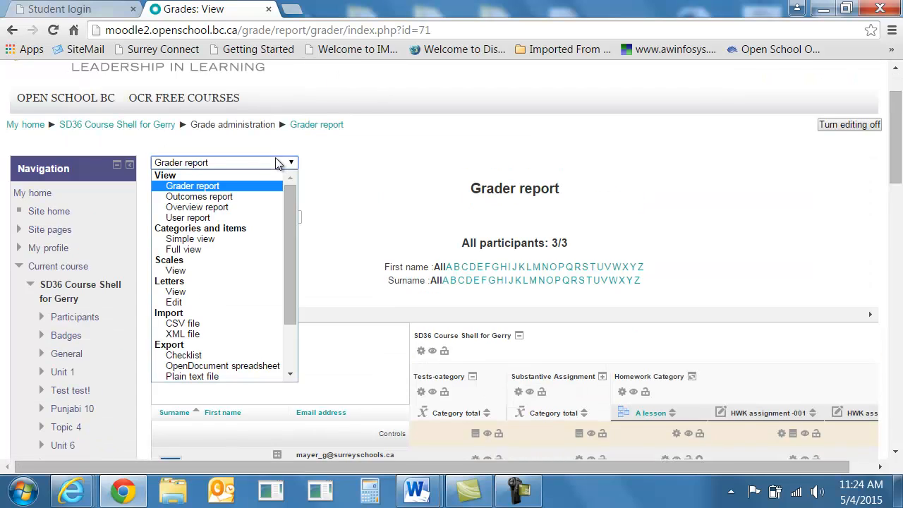
click(219, 240)
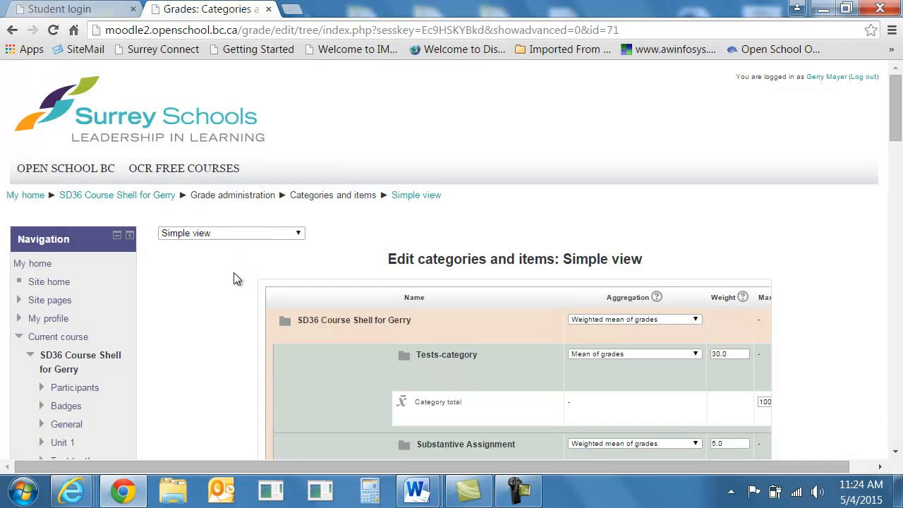
Look through the grade items in Simple view down to Orientation and Course total, including their maximum grade and action columns
scroll(285, 251, down, 3)
scroll(322, 222, down, 8)
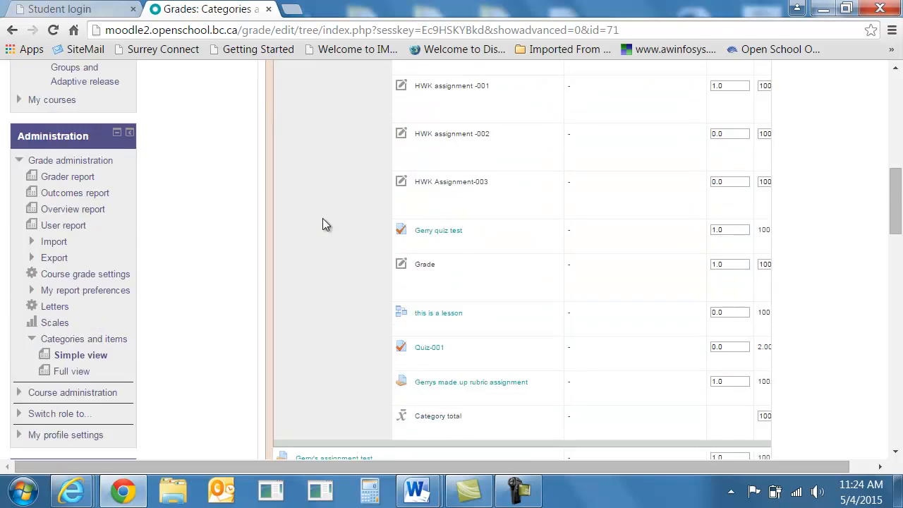
scroll(324, 223, up, 2)
scroll(326, 222, up, 2)
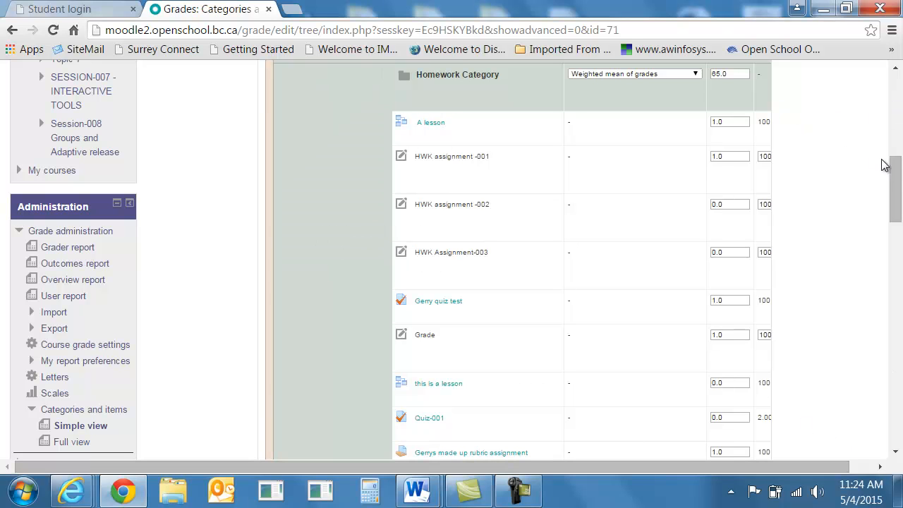
scroll(773, 196, down, 3)
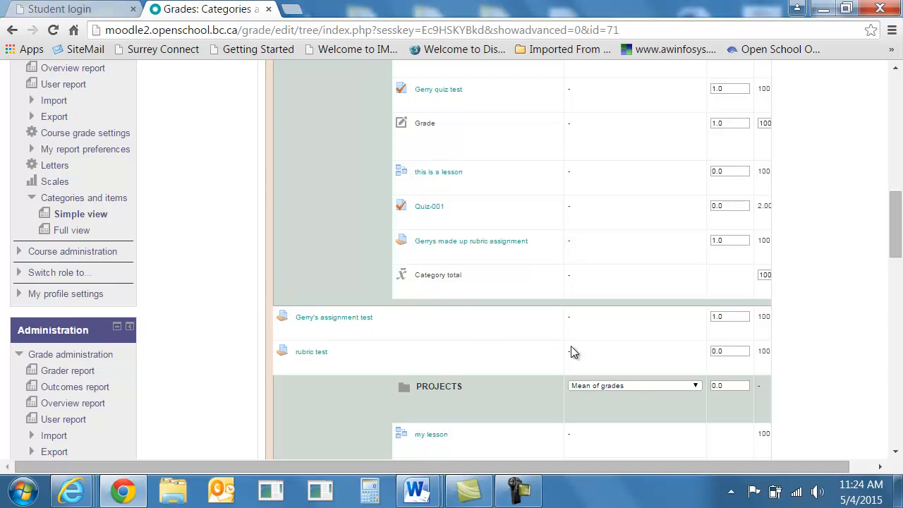
scroll(720, 324, down, 4)
scroll(720, 324, down, 10)
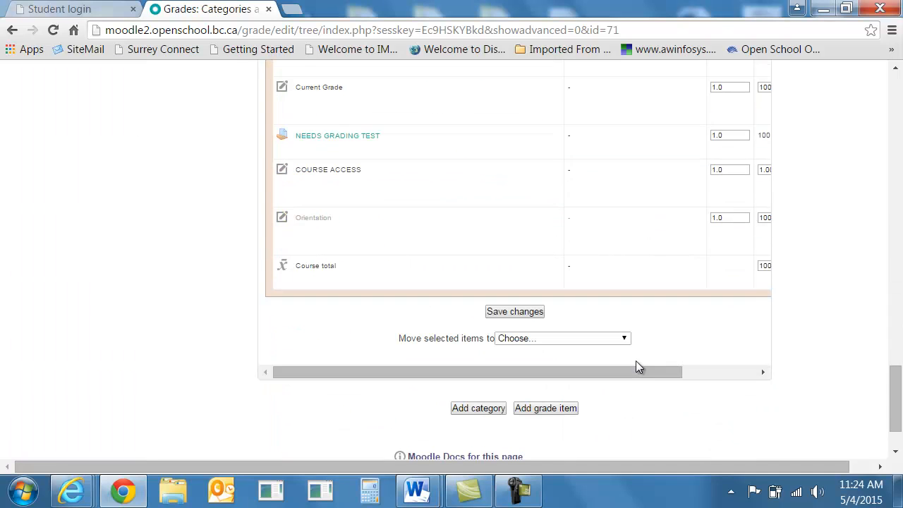
drag(564, 381, 671, 381)
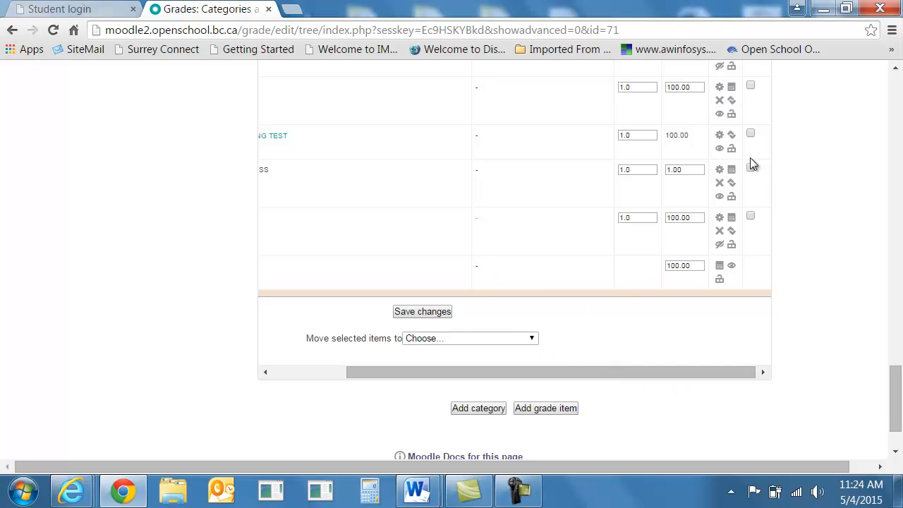
drag(894, 399, 899, 99)
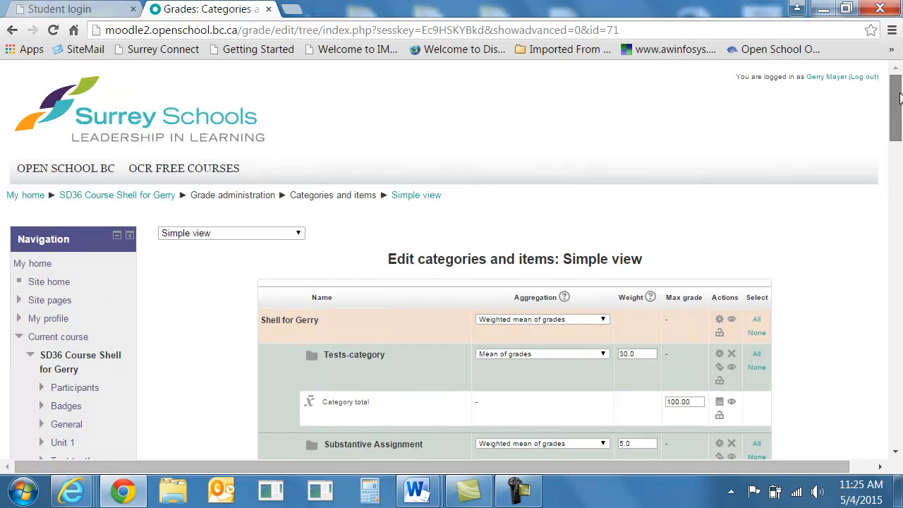
Examine the actions available for the categories and Homework Category items, and check where Simple view is reached from
scroll(366, 276, down, 1)
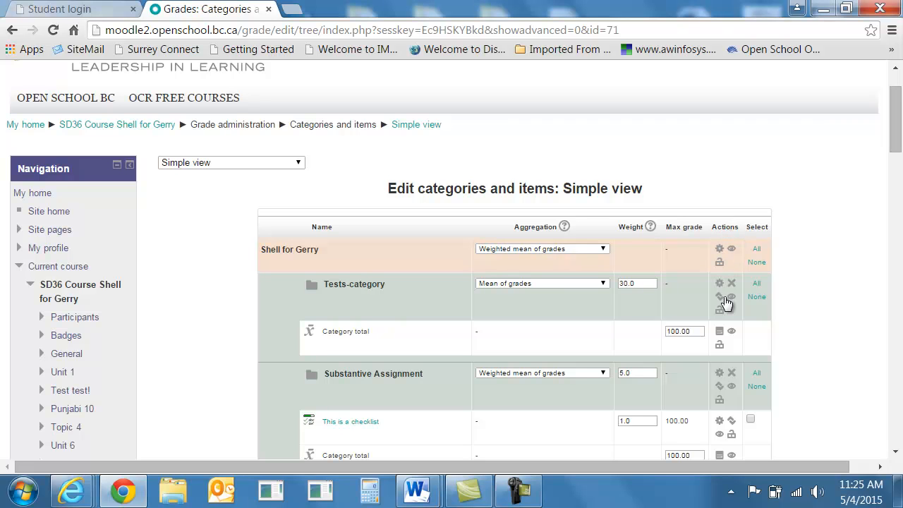
scroll(726, 308, down, 6)
scroll(705, 308, up, 7)
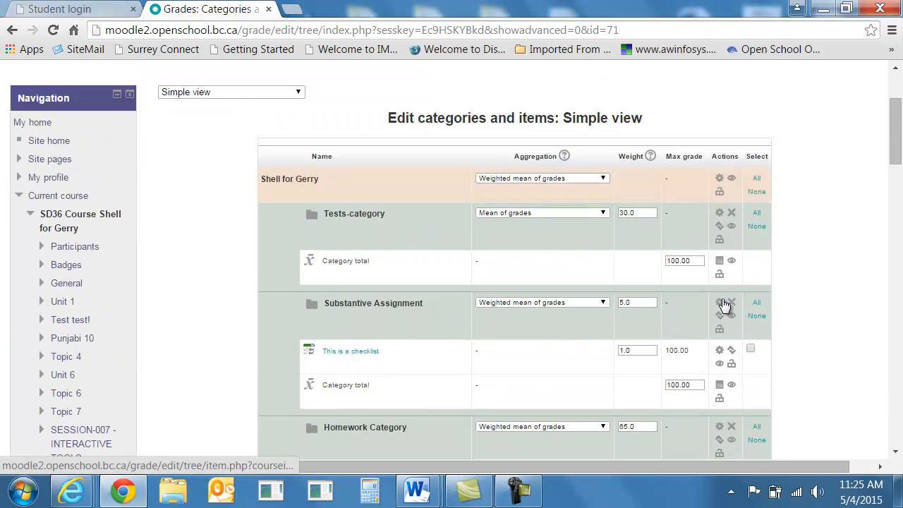
scroll(93, 268, down, 5)
scroll(92, 254, down, 3)
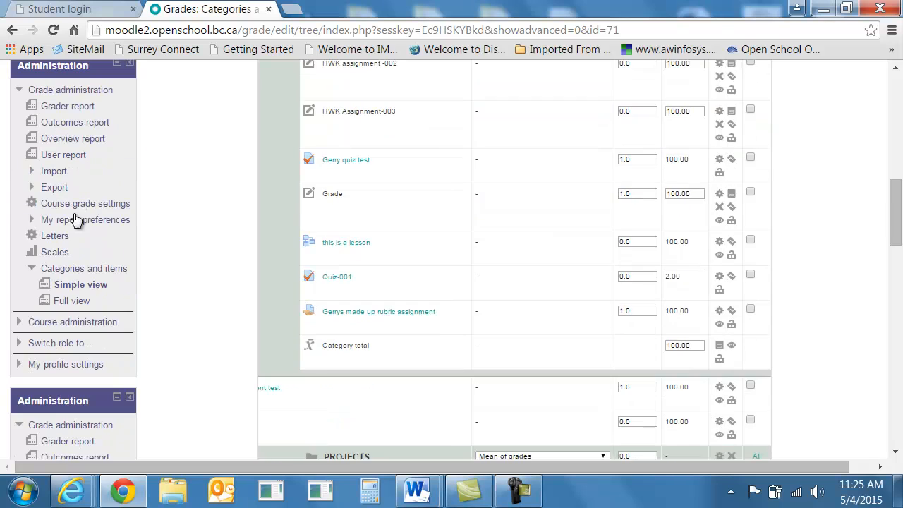
click(85, 285)
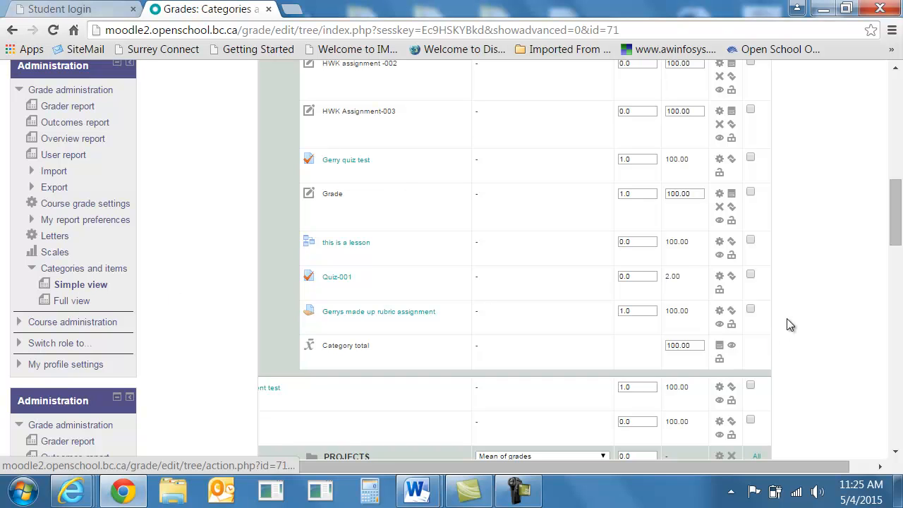
scroll(719, 325, up, 1)
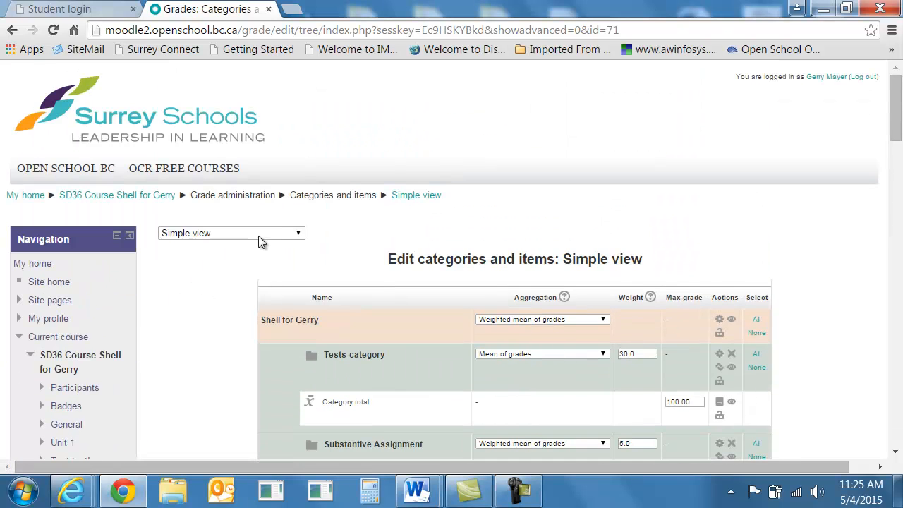
click(297, 234)
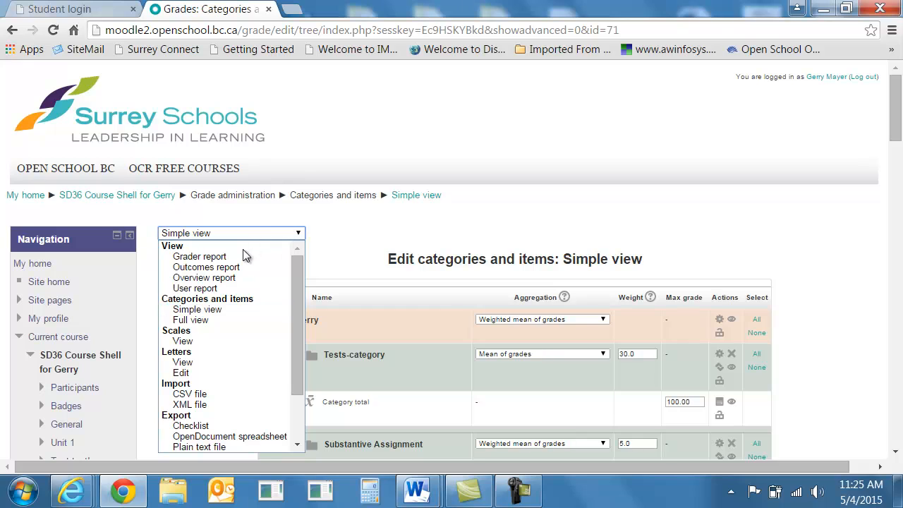
click(231, 310)
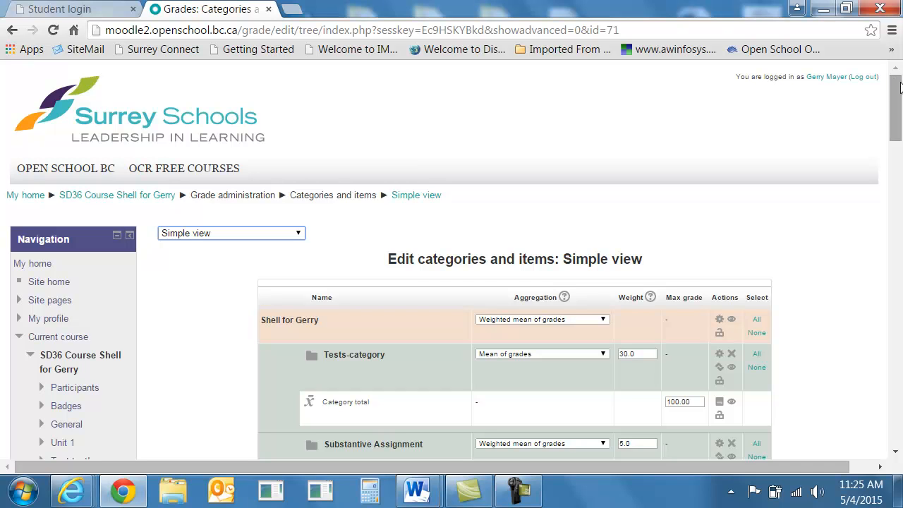
Review the names and action controls of the ungrouped items at the end of the list and of the PROJECTS items
drag(899, 84, 899, 395)
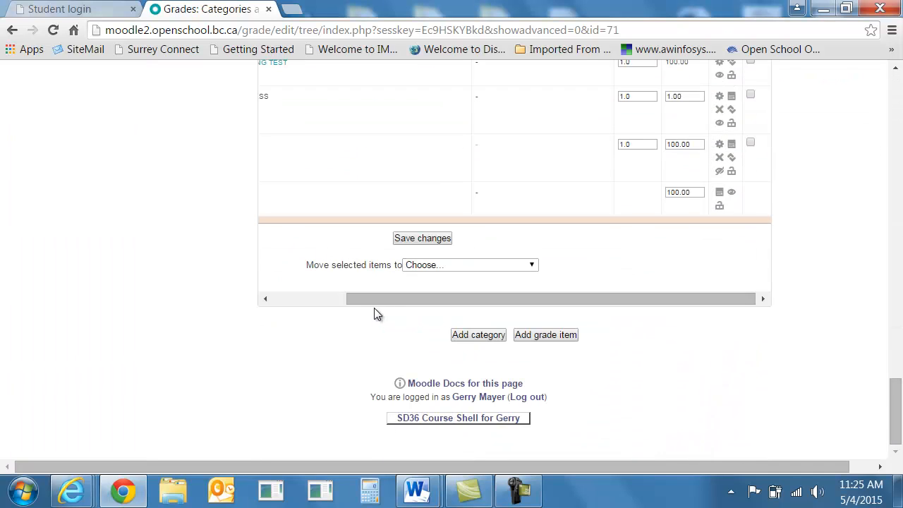
drag(375, 292, 279, 311)
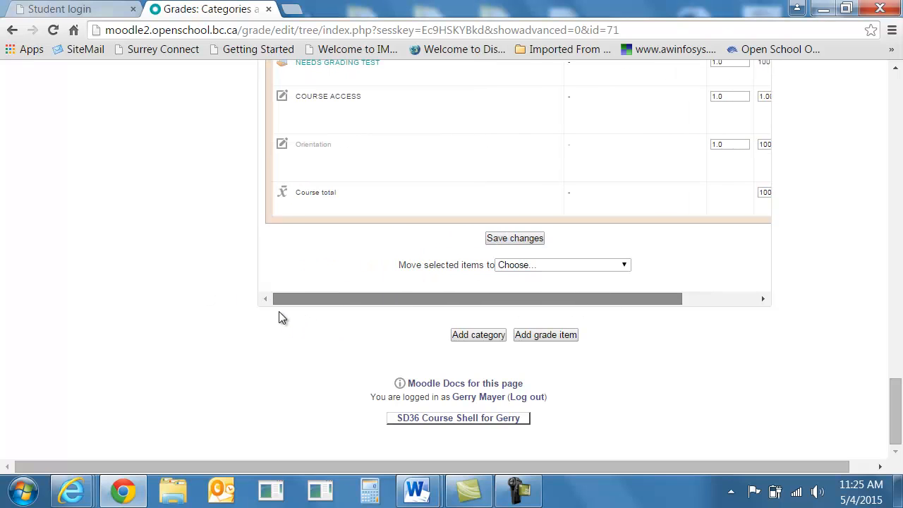
drag(348, 301, 598, 318)
drag(893, 393, 873, 109)
scroll(859, 166, down, 11)
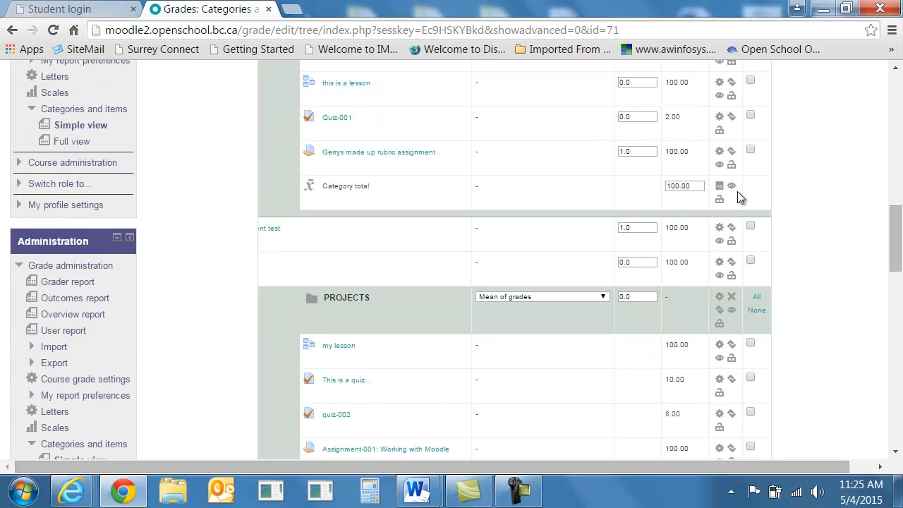
scroll(732, 270, down, 2)
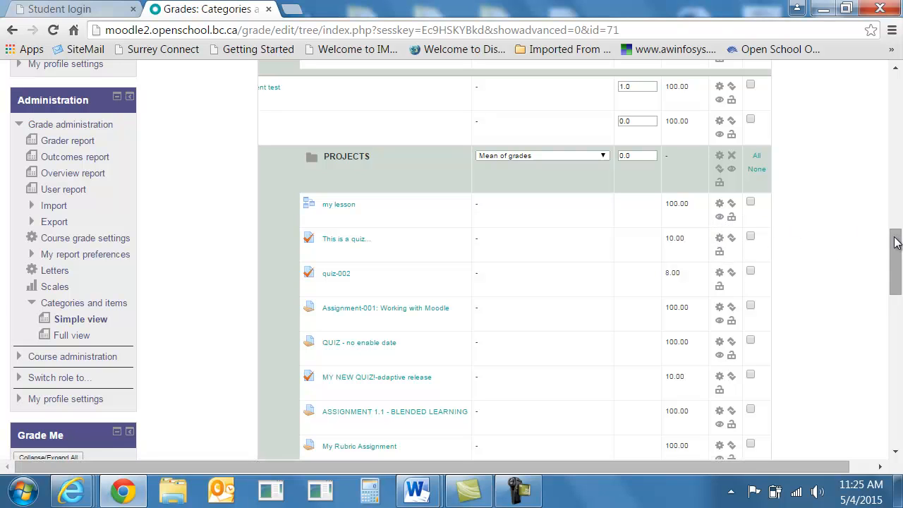
drag(894, 242, 831, 54)
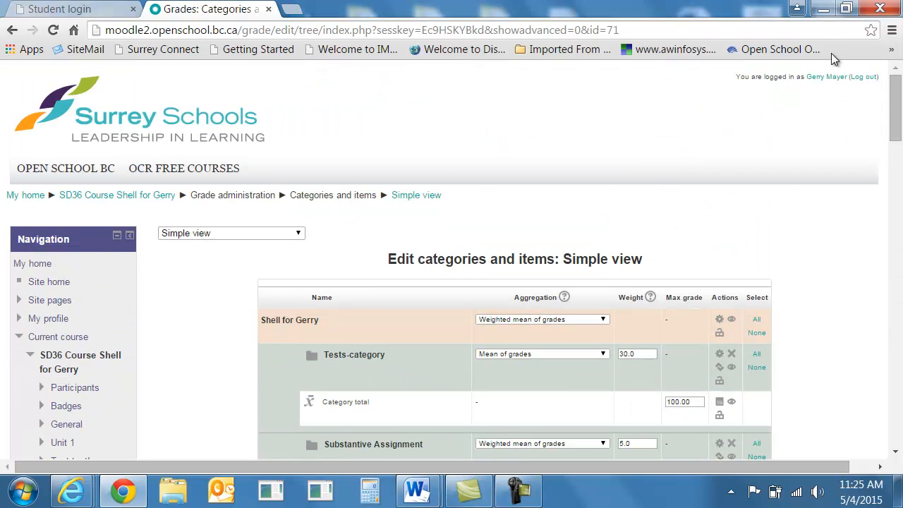
Compare the weights and action controls across the Tests, Substantive Assignment, Homework and PROJECTS categories
scroll(771, 179, down, 3)
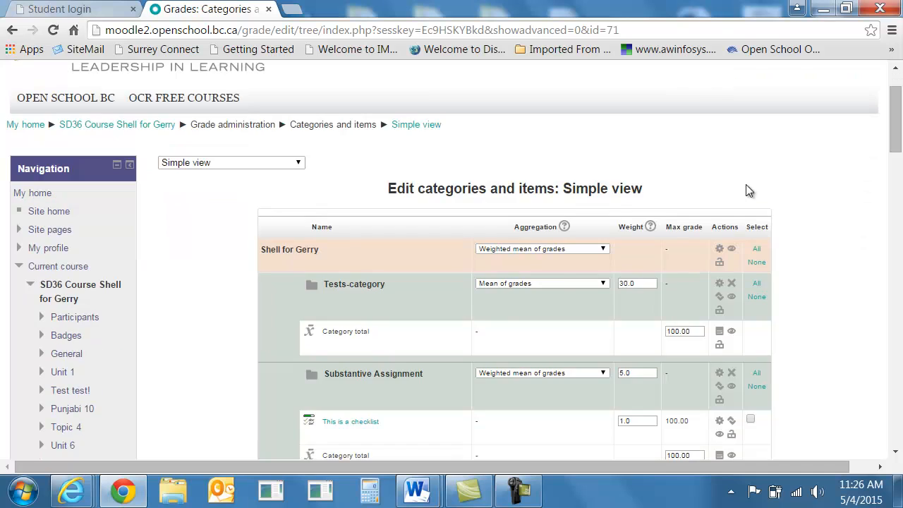
scroll(747, 189, down, 9)
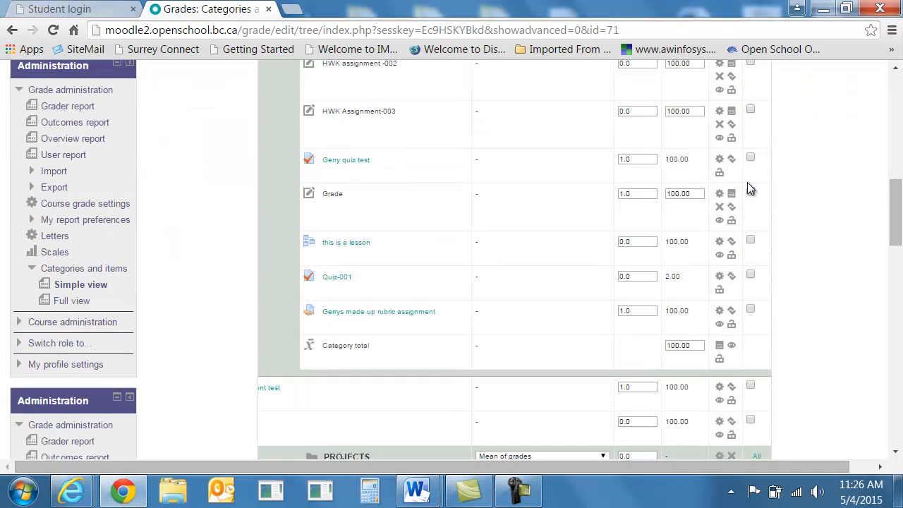
scroll(749, 187, down, 5)
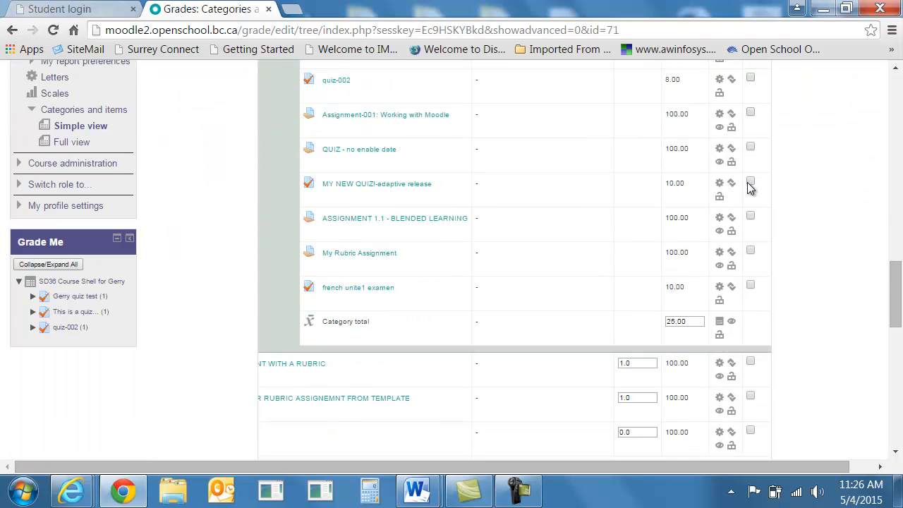
scroll(750, 188, up, 2)
scroll(750, 188, up, 15)
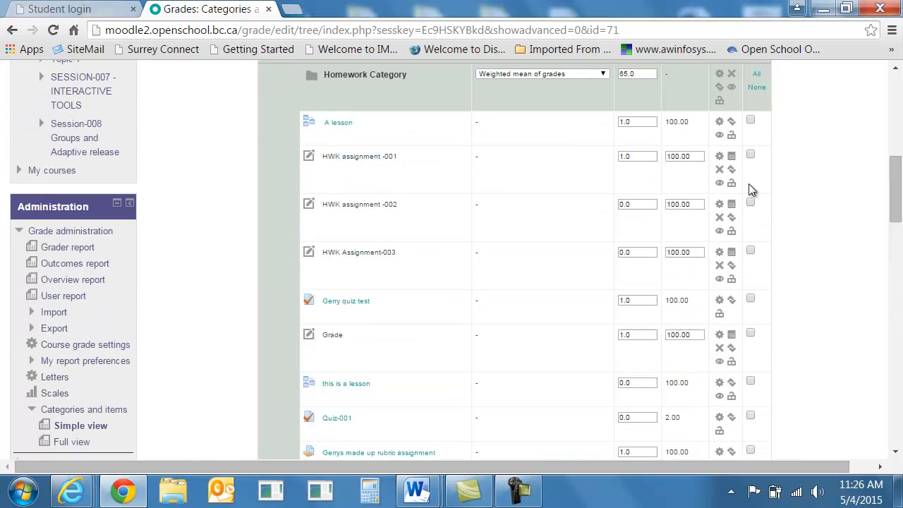
scroll(740, 182, down, 5)
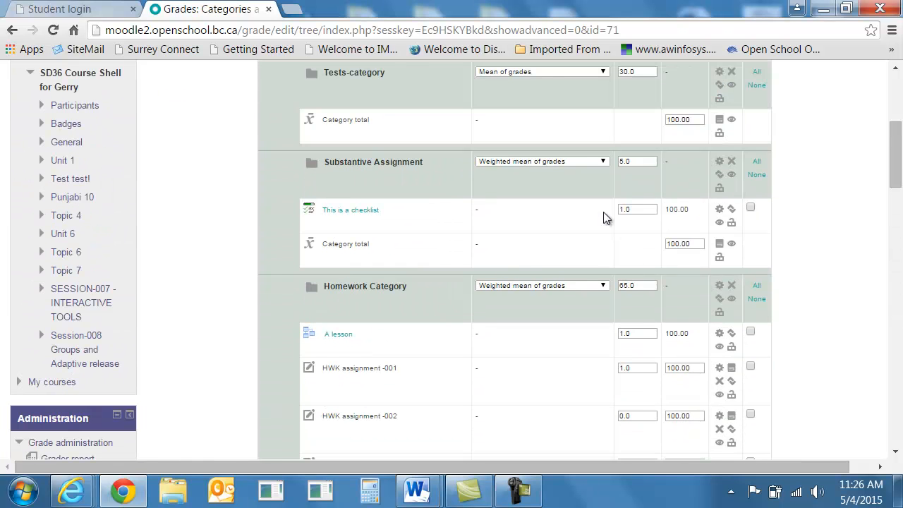
Open the settings of the made up rubric assignment in the Homework Category and reveal its additional grade item options
scroll(356, 263, down, 3)
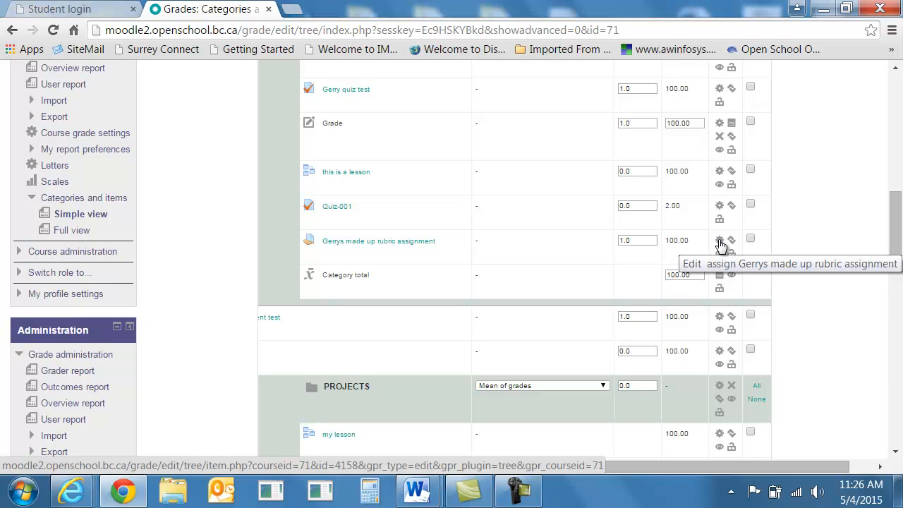
click(765, 232)
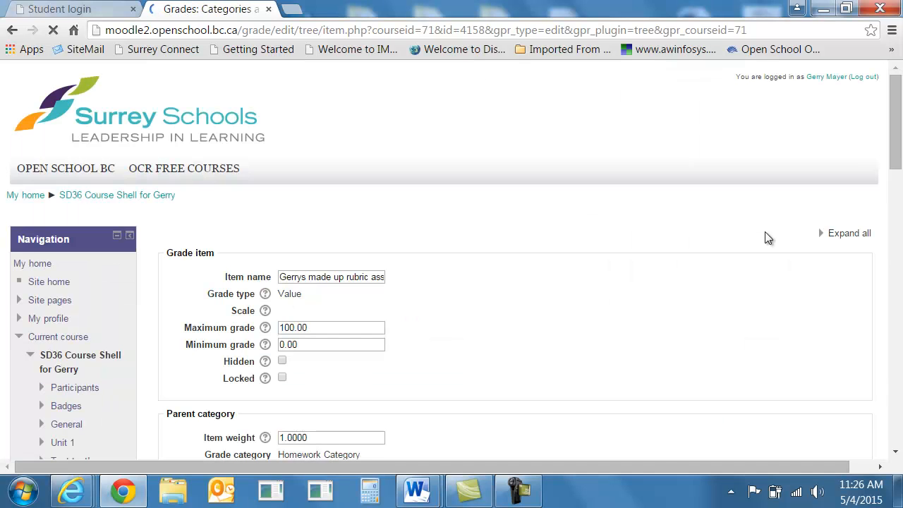
scroll(702, 228, down, 3)
scroll(698, 224, up, 1)
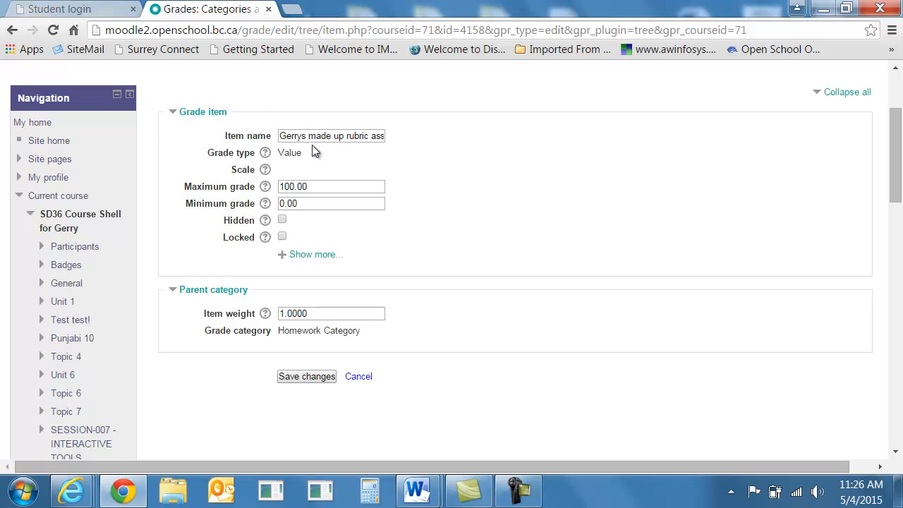
click(307, 254)
scroll(553, 220, down, 1)
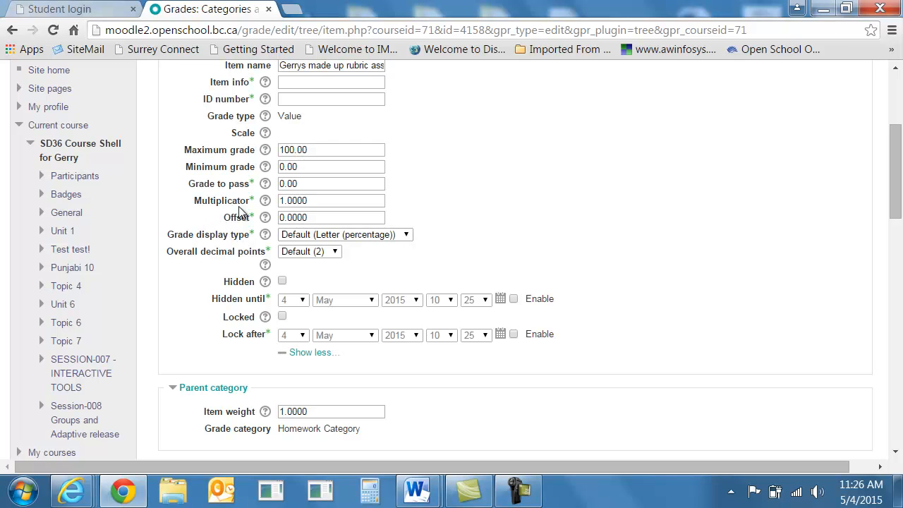
scroll(472, 219, up, 1)
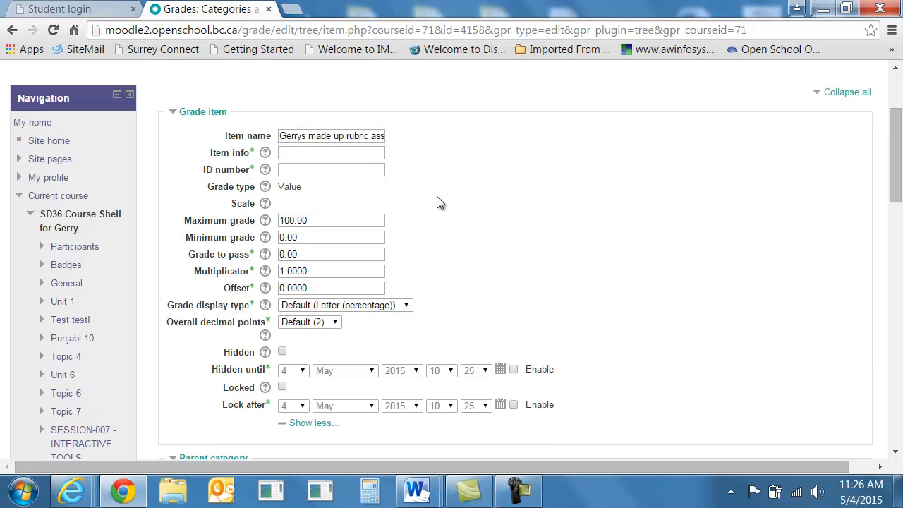
scroll(296, 252, down, 2)
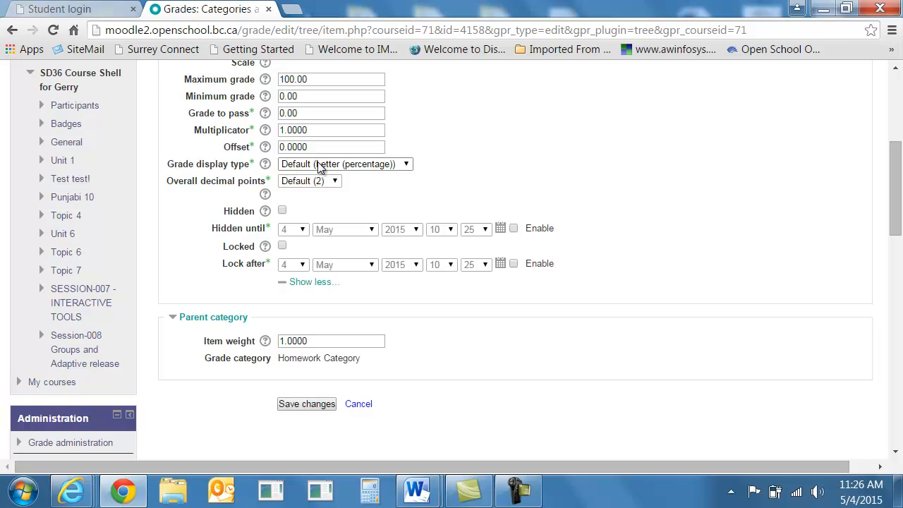
Set the rubric assignment's grade display type to Percentage (letter) and save the changes
click(406, 166)
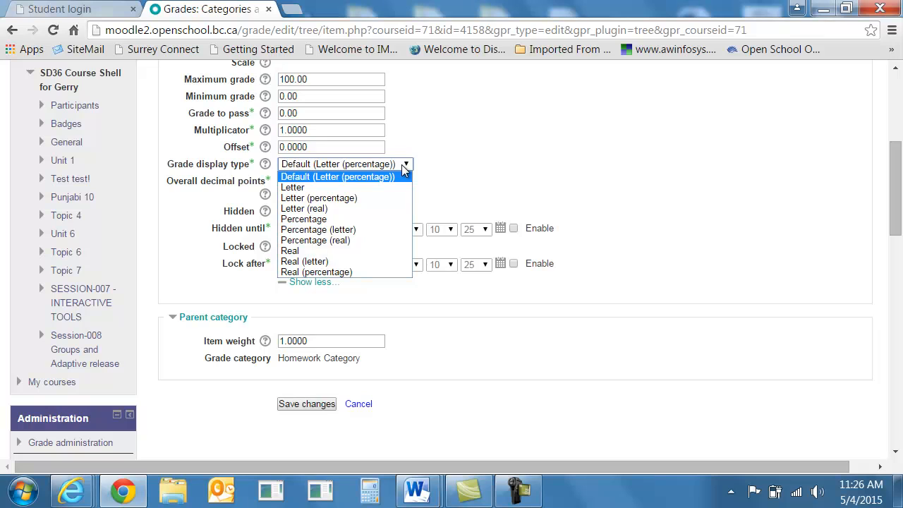
click(404, 166)
scroll(391, 122, down, 2)
scroll(397, 100, up, 2)
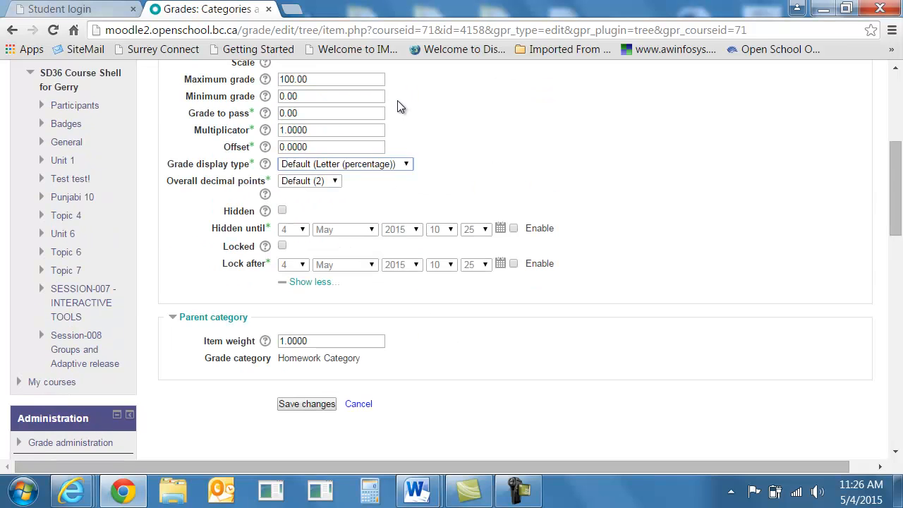
click(409, 167)
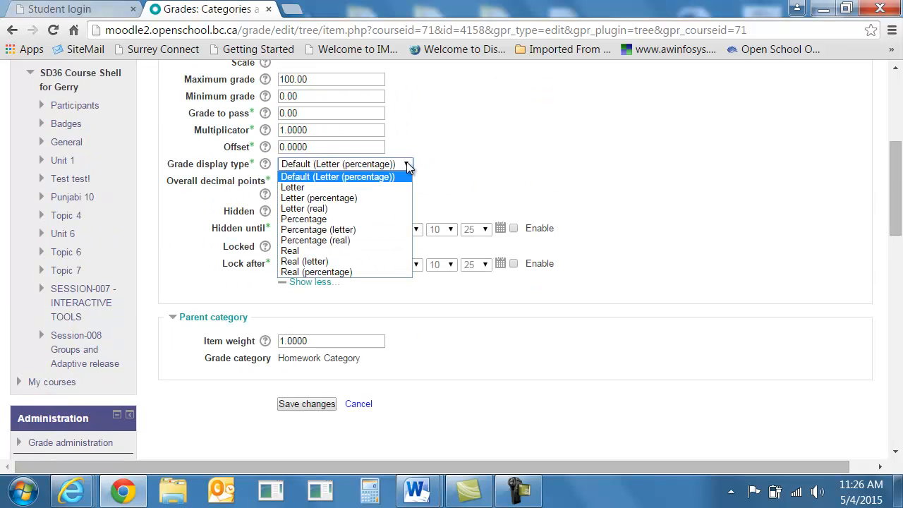
click(336, 231)
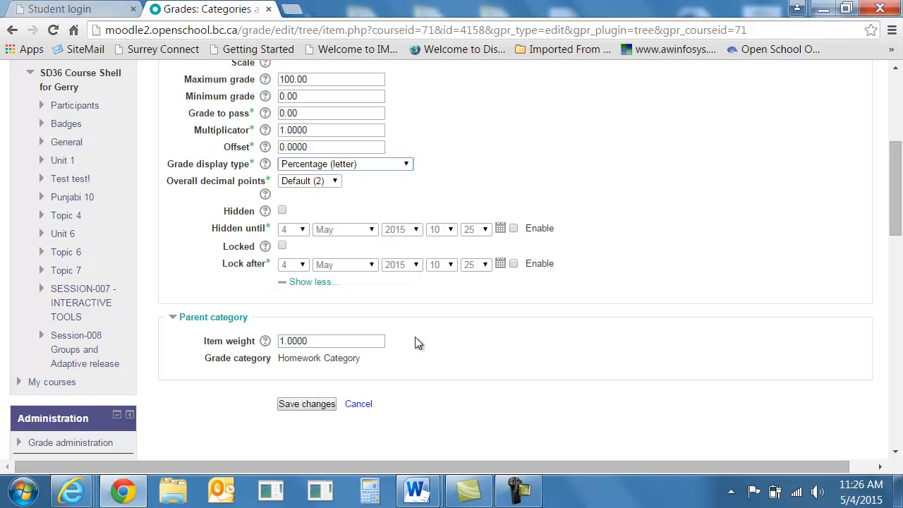
click(302, 405)
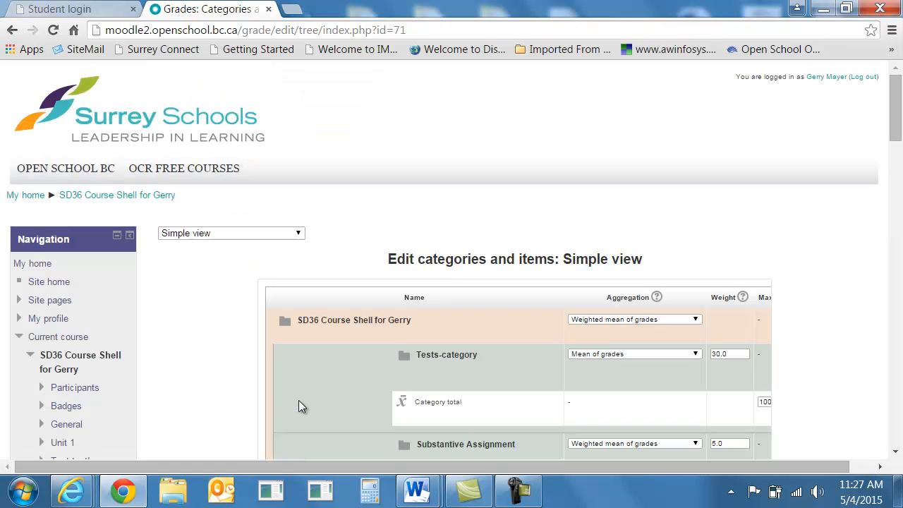
Switch to the Grader report and look across the grade columns to see how their grades are displayed
scroll(578, 283, down, 3)
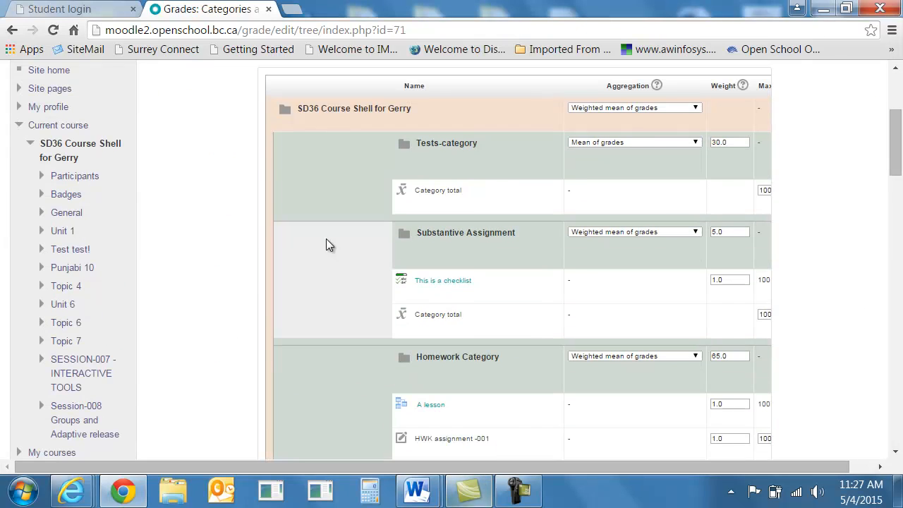
scroll(327, 240, up, 3)
click(225, 234)
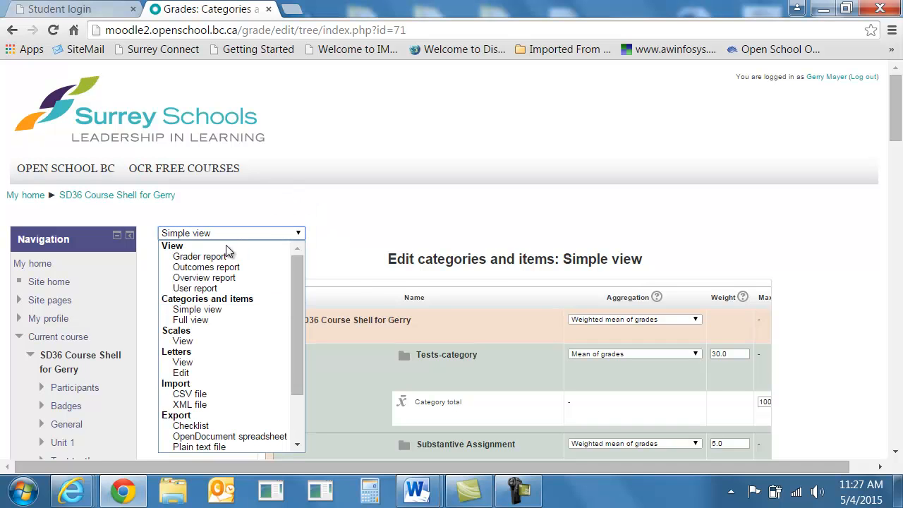
click(227, 257)
scroll(532, 256, down, 5)
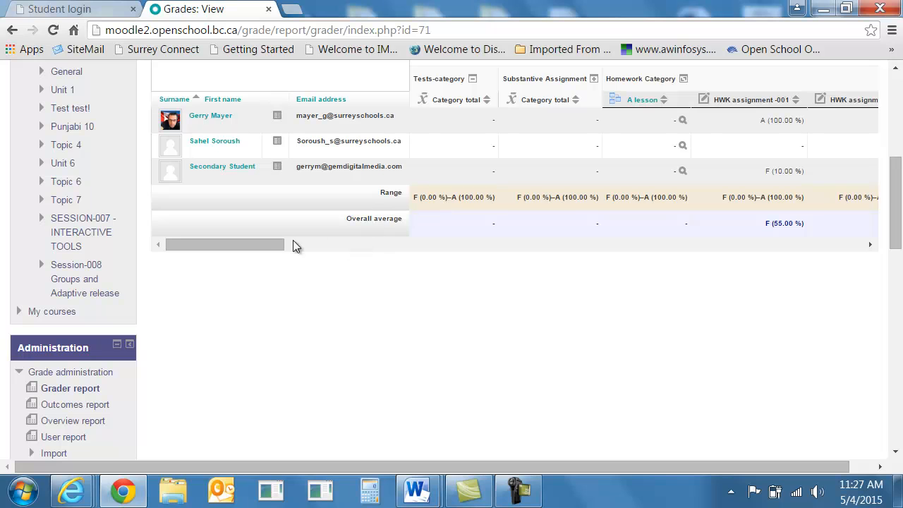
drag(266, 246, 337, 264)
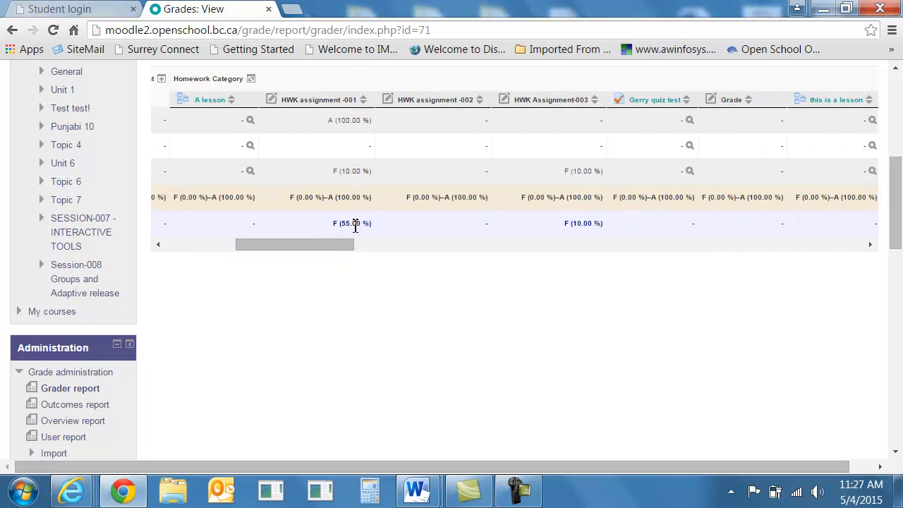
drag(337, 247, 763, 255)
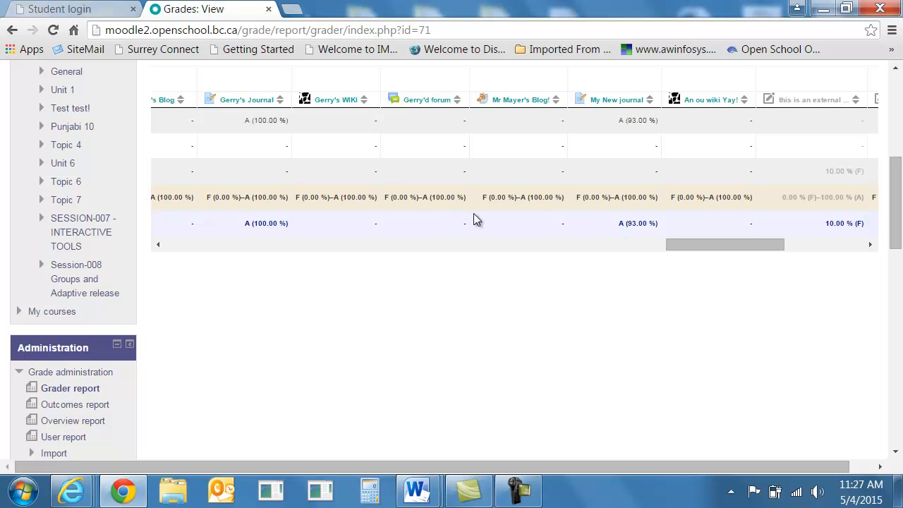
Examine the last columns of the Grader report, from the external item through Orientation to Course total
scroll(528, 189, down, 1)
scroll(569, 185, up, 1)
scroll(656, 223, down, 3)
scroll(653, 228, up, 7)
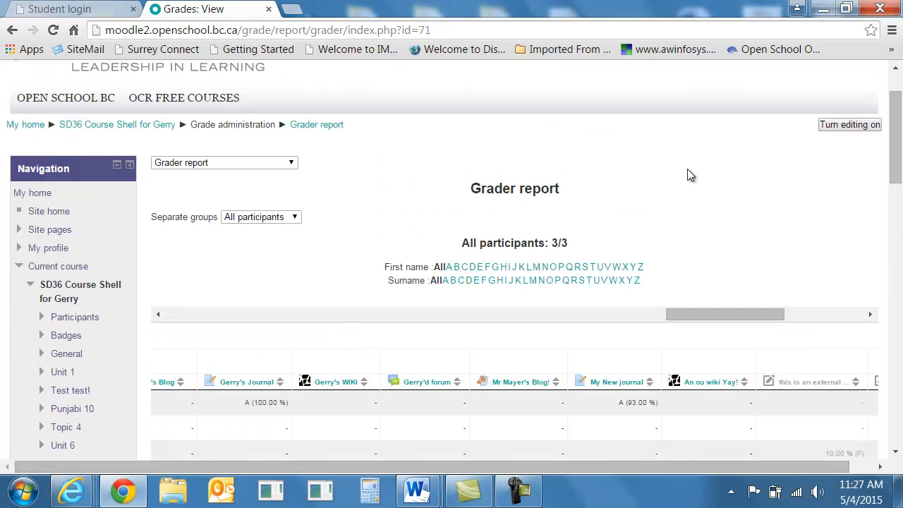
scroll(687, 173, down, 2)
scroll(678, 172, down, 1)
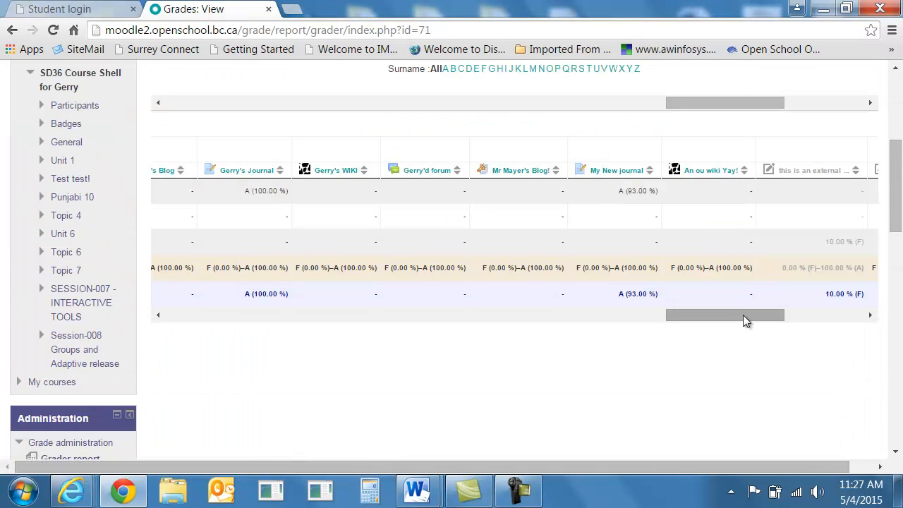
drag(737, 318, 727, 319)
drag(750, 314, 847, 312)
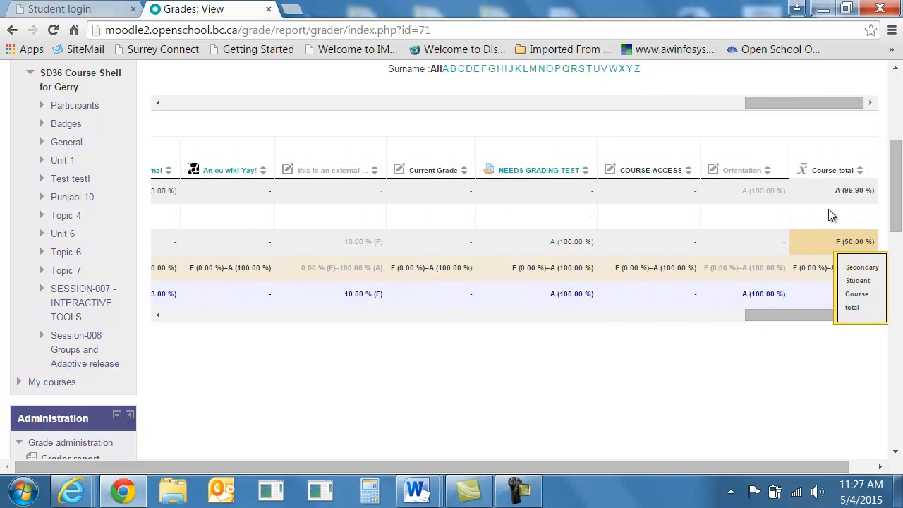
drag(806, 315, 148, 265)
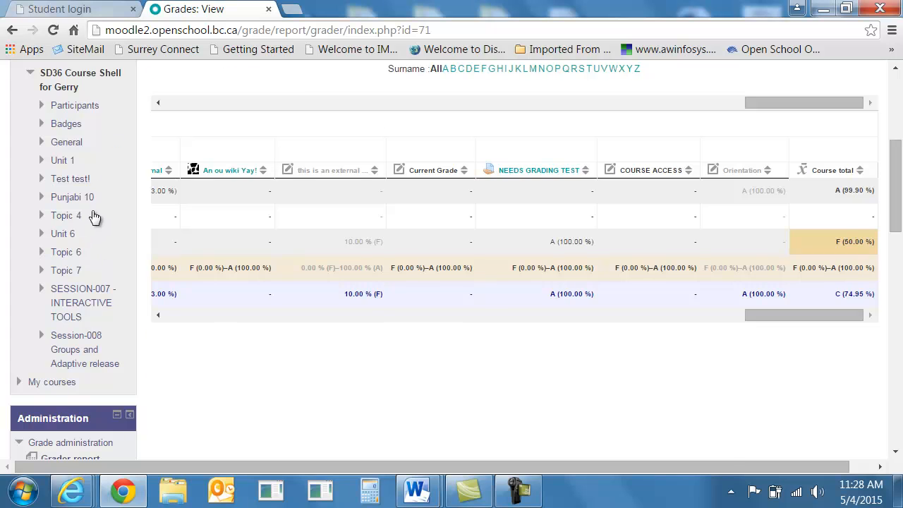
Open the course grade settings and review the User report, Overview report and Grade item settings
scroll(91, 216, up, 2)
scroll(94, 216, down, 10)
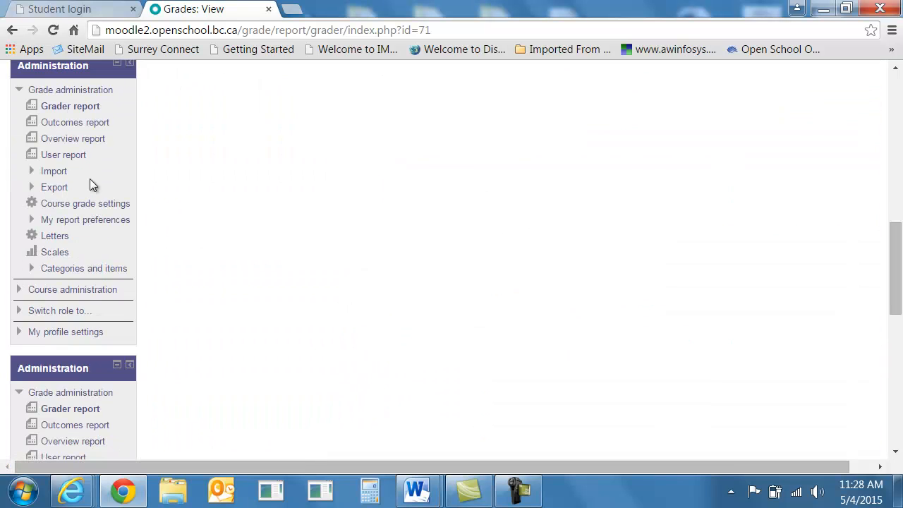
scroll(77, 177, up, 1)
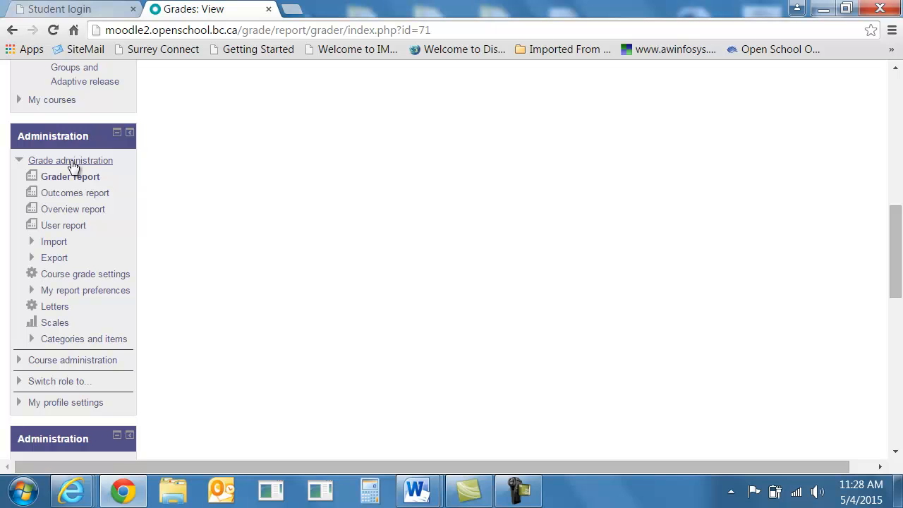
click(82, 281)
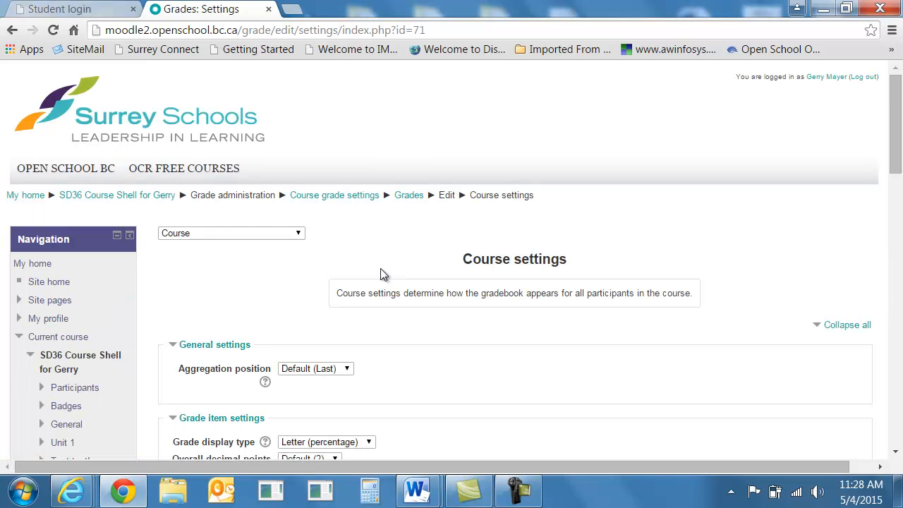
scroll(385, 273, down, 7)
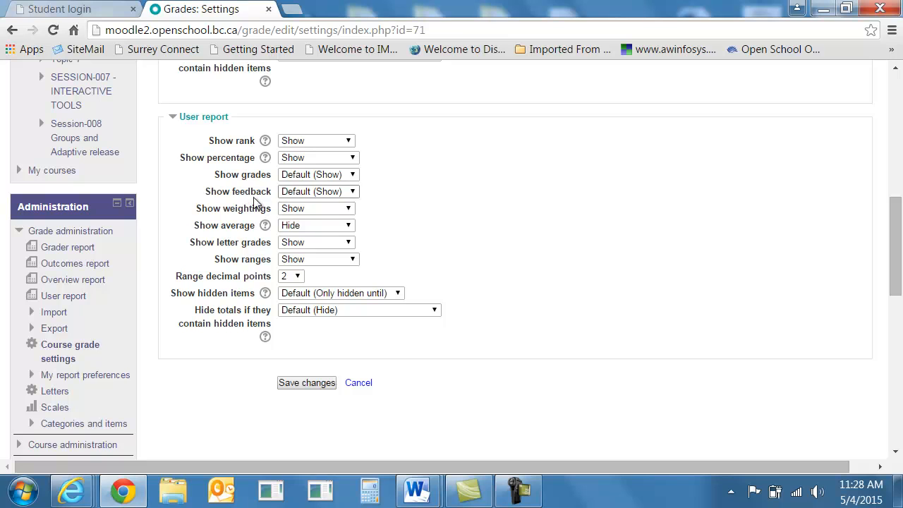
scroll(292, 268, up, 2)
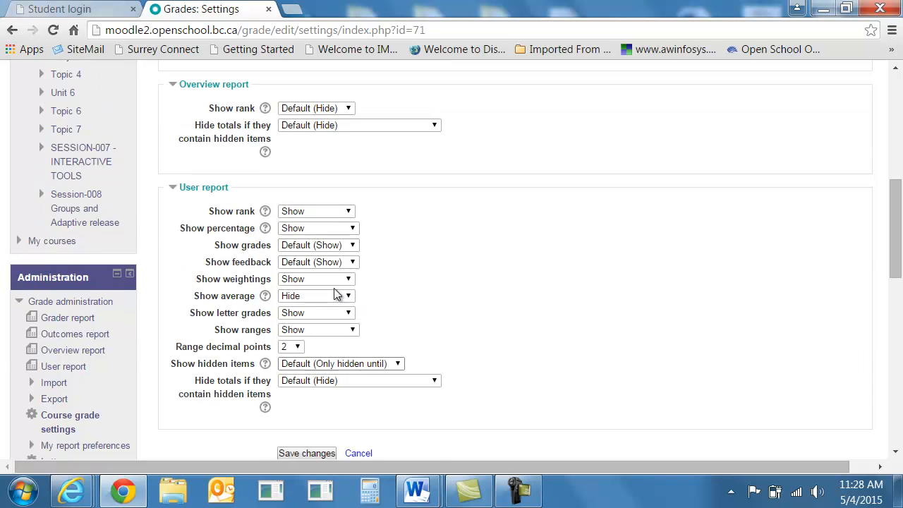
scroll(310, 109, up, 1)
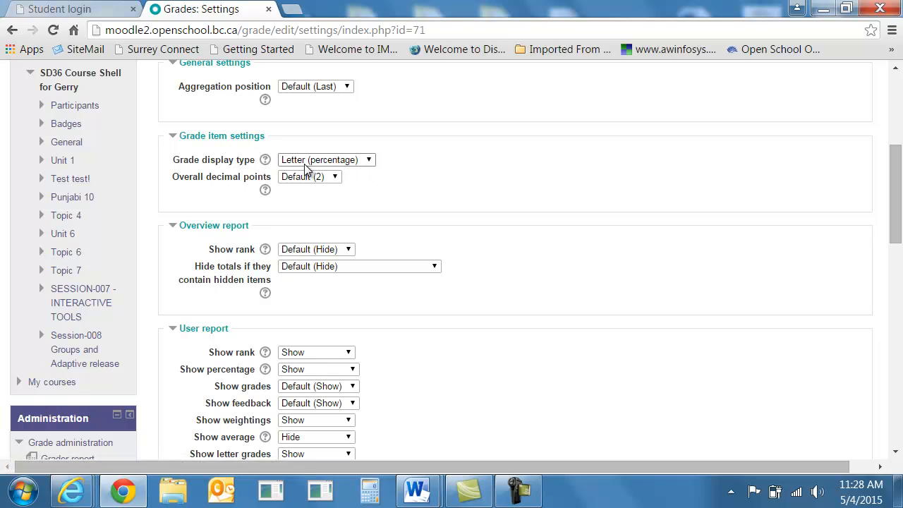
Set the course-wide grade display type to Percentage and save the changes
click(369, 161)
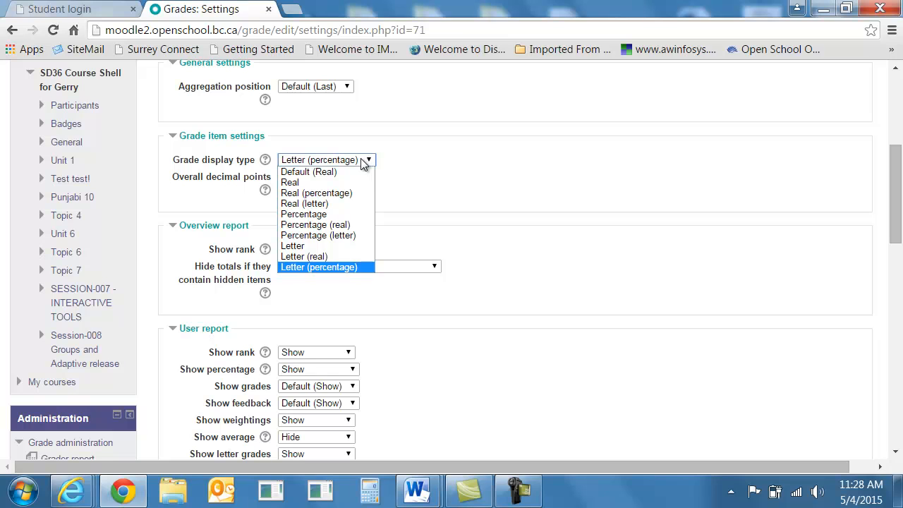
click(329, 214)
scroll(423, 240, down, 5)
click(306, 242)
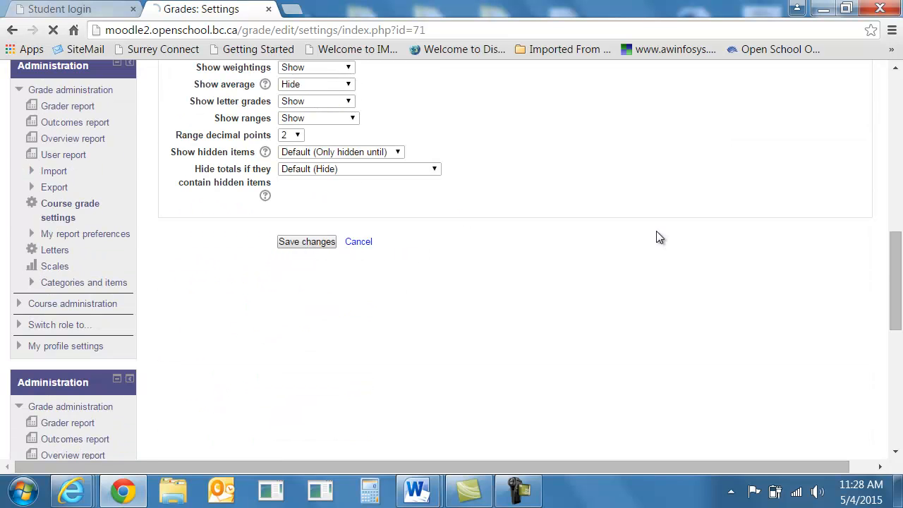
Check the grade format across the Grader report columns through to the Course total
scroll(611, 288, down, 3)
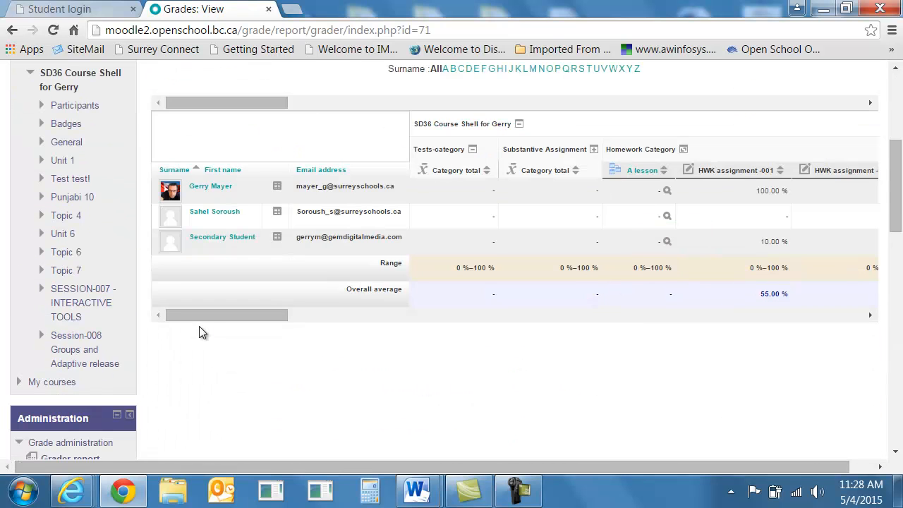
drag(202, 316, 822, 296)
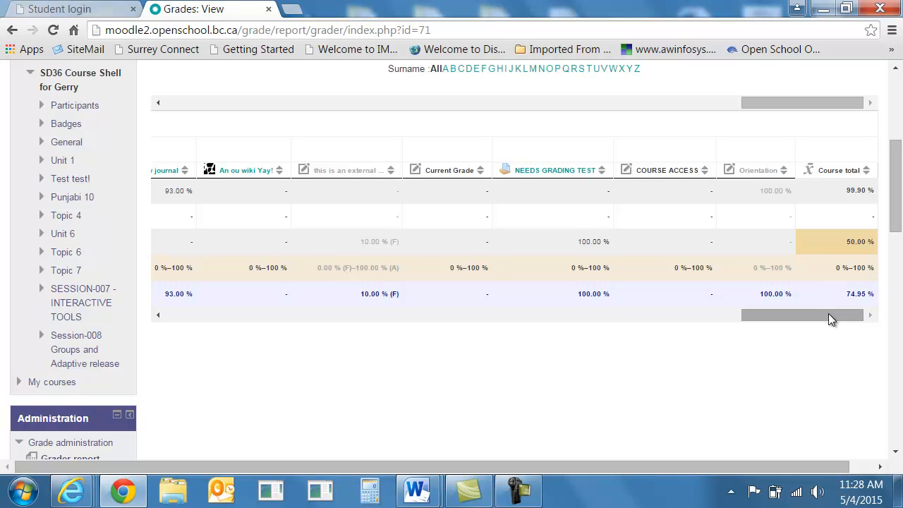
drag(827, 313, 301, 267)
scroll(301, 266, up, 4)
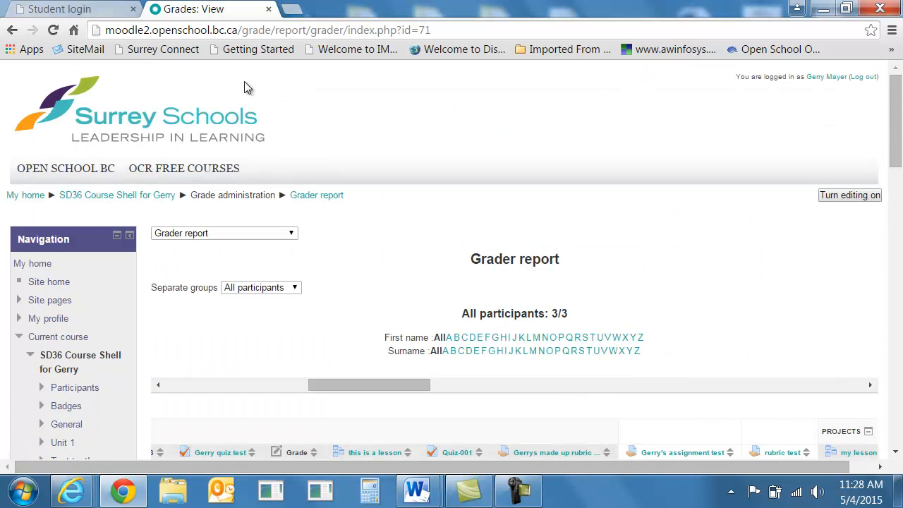
Return to the course home page, reopen its gradebook and find the grade administration options
click(138, 196)
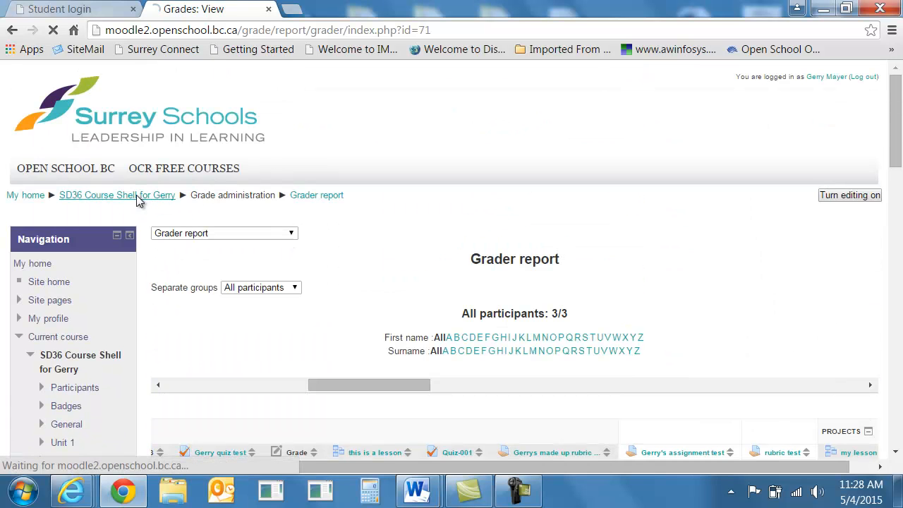
scroll(138, 197, down, 1)
scroll(137, 197, down, 7)
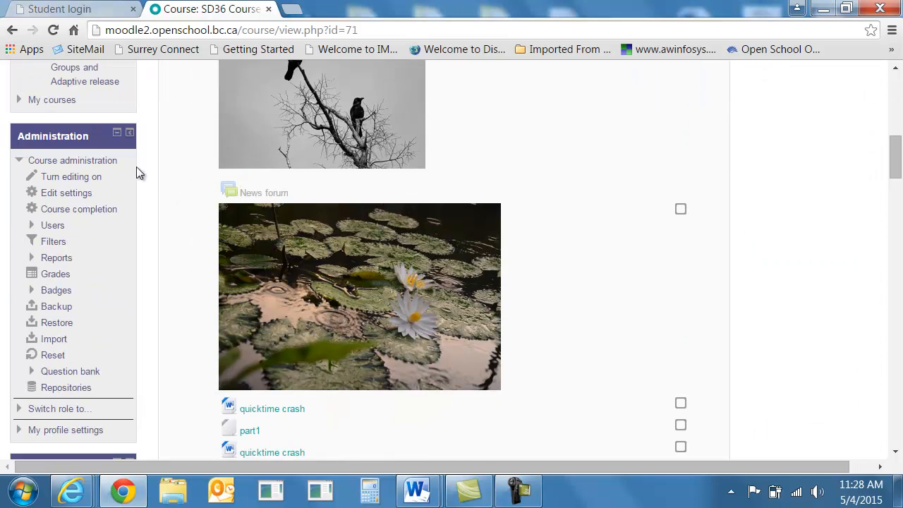
click(55, 278)
scroll(71, 275, down, 5)
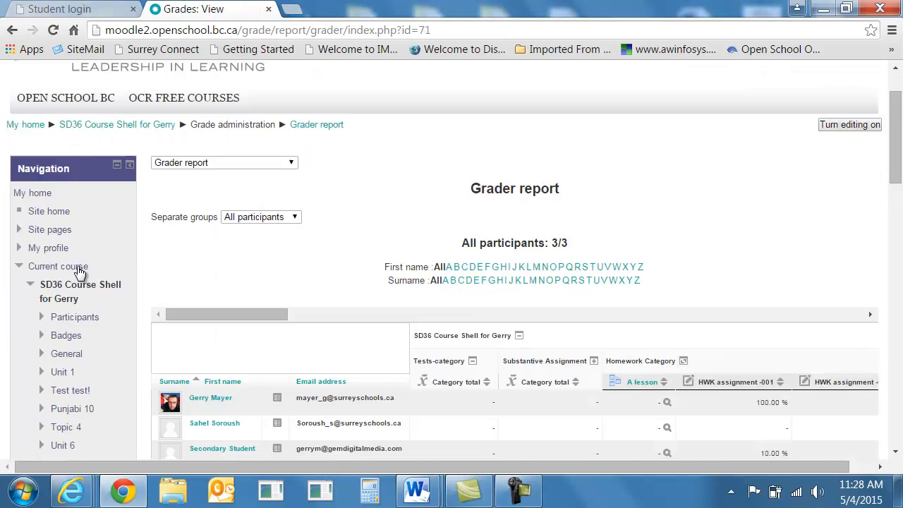
scroll(109, 288, down, 3)
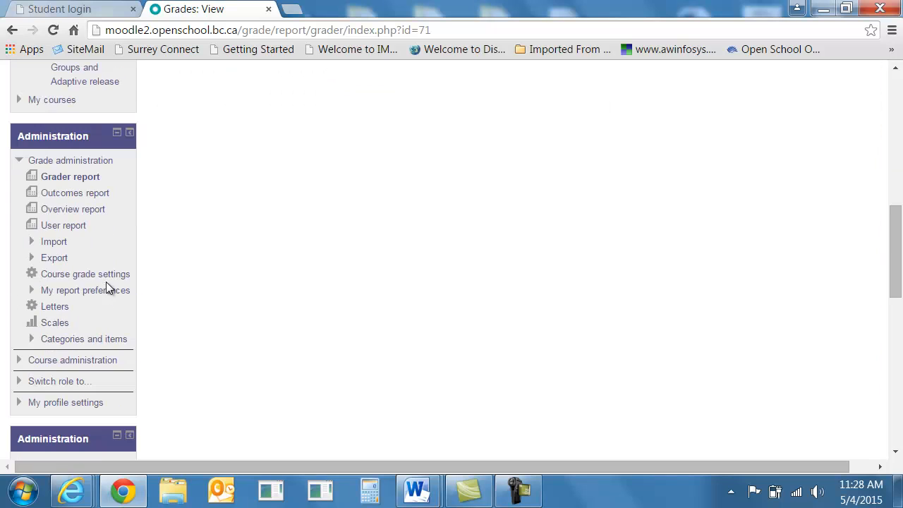
Set the course-wide grade display type to Percentage (letter) in the course grade settings and save the changes
click(66, 277)
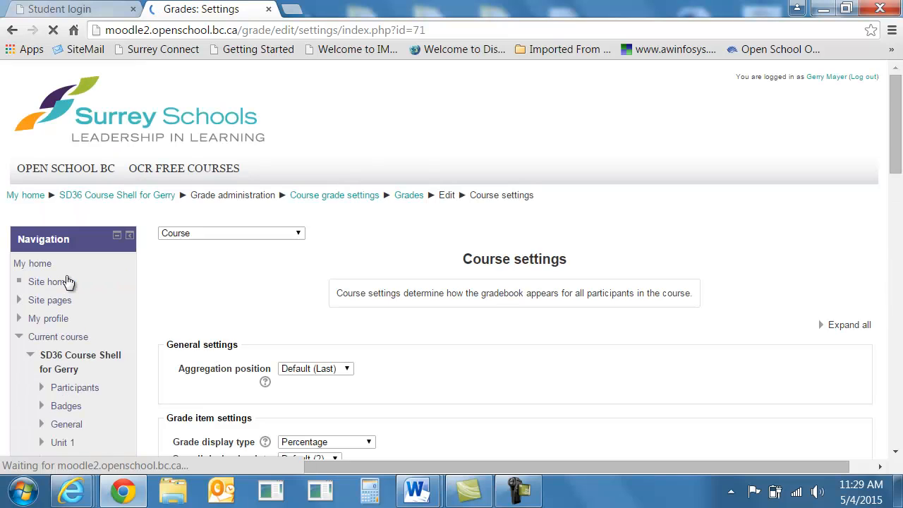
scroll(645, 244, down, 3)
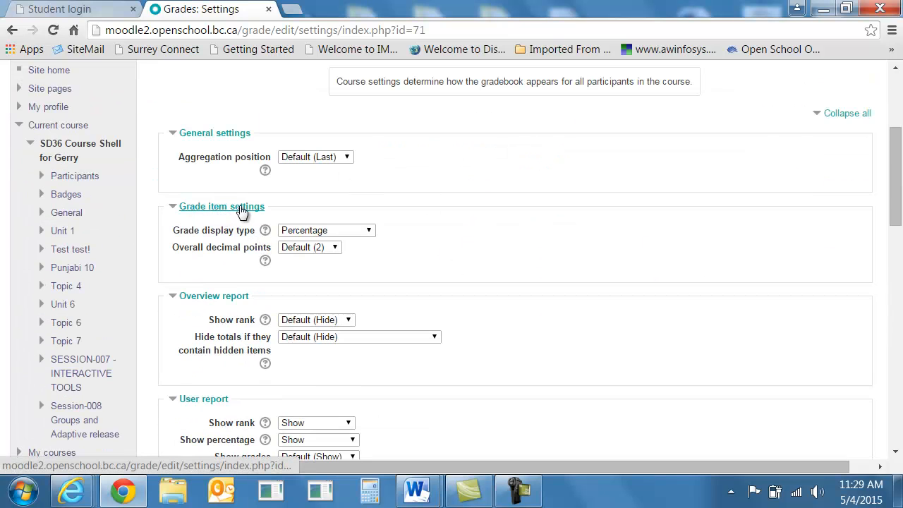
click(364, 231)
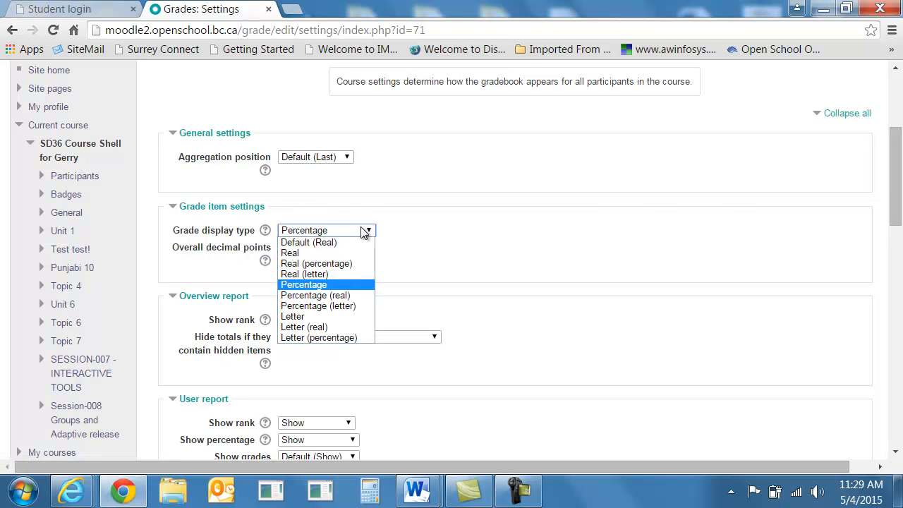
click(351, 308)
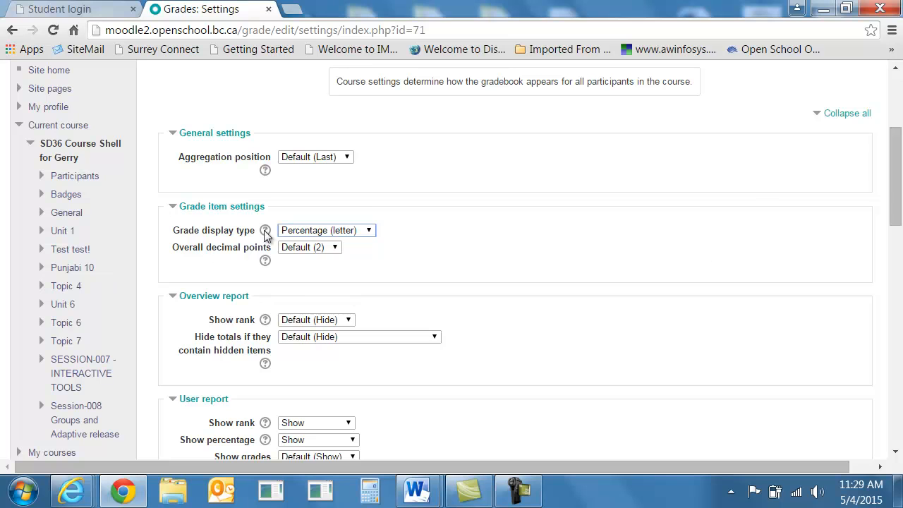
scroll(455, 248, down, 3)
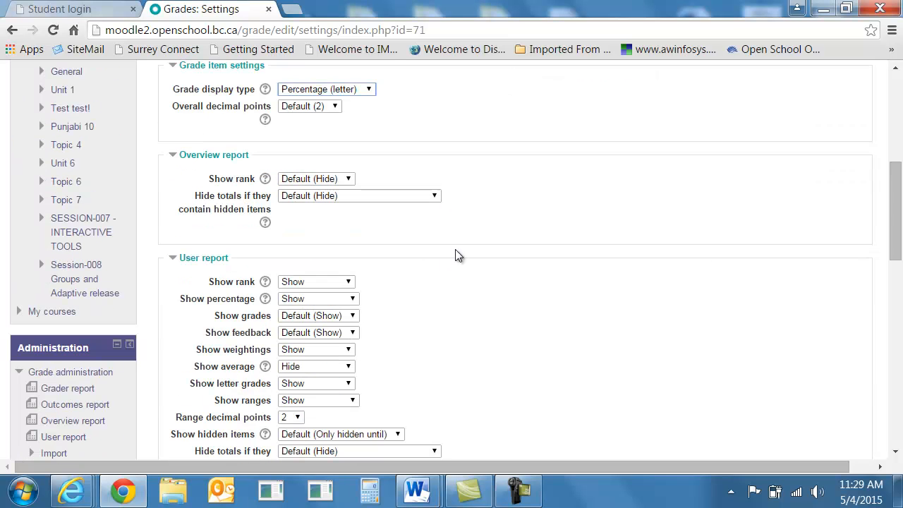
scroll(455, 248, down, 6)
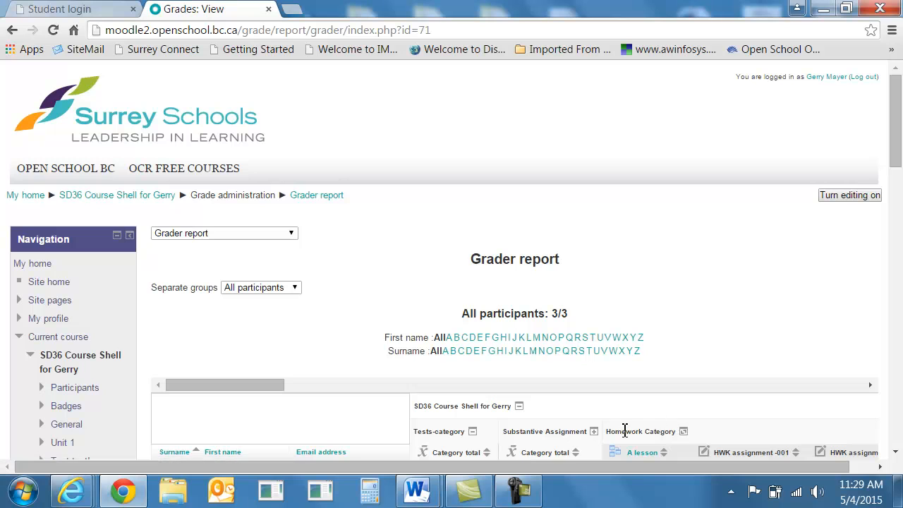
Check the grade format in the last Grader report columns, including Orientation and Course total
drag(204, 384, 782, 385)
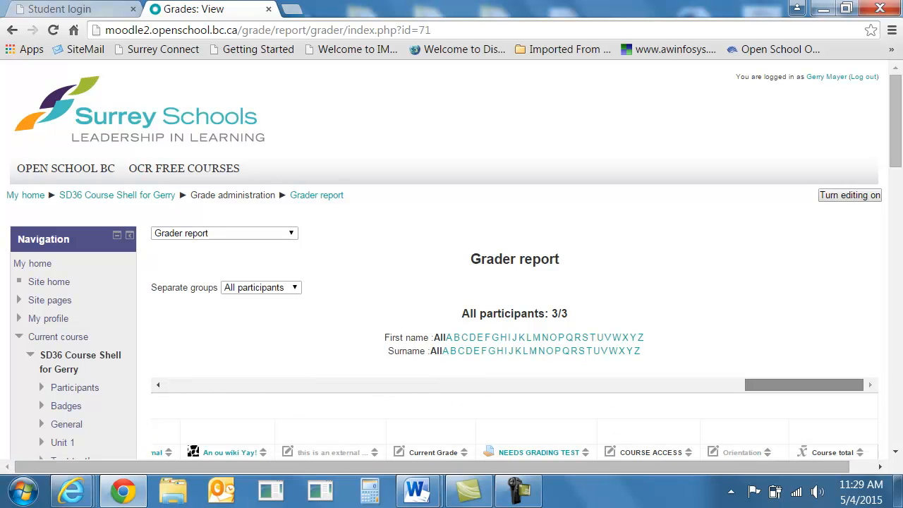
drag(893, 143, 882, 211)
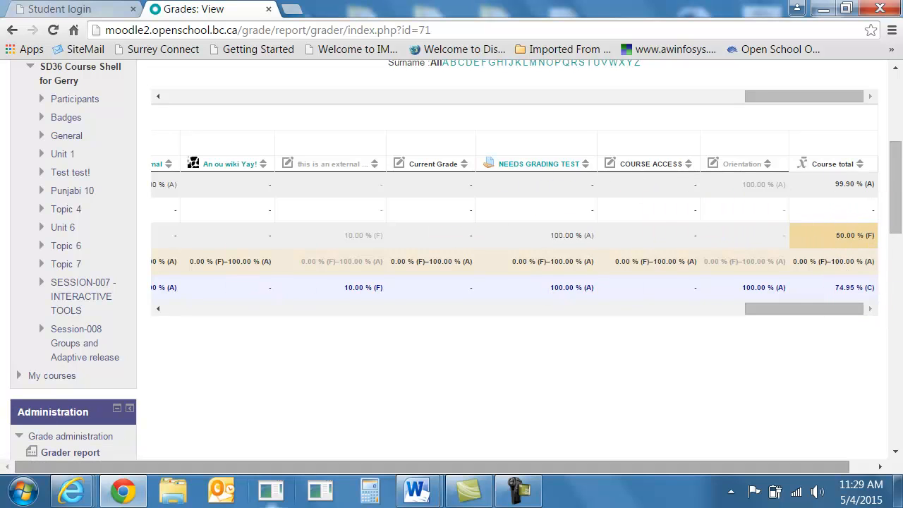
click(519, 491)
click(832, 419)
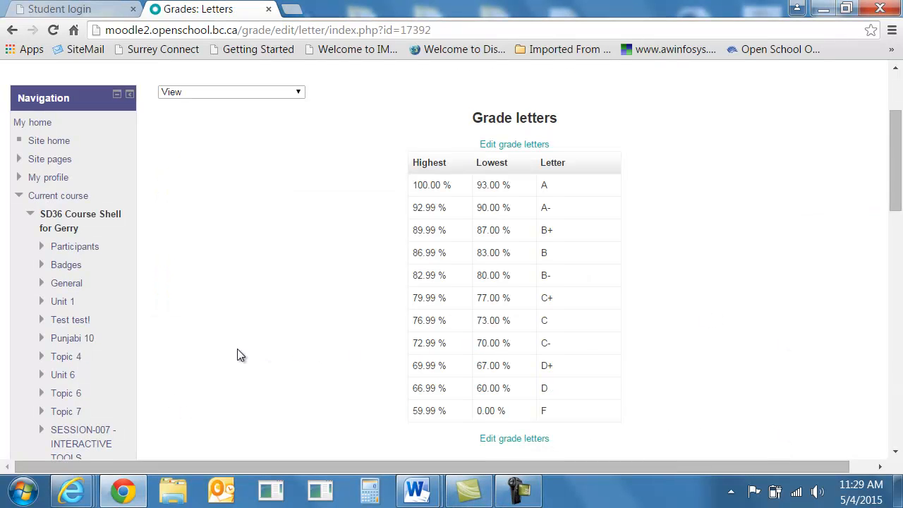
Go back from the grade letters to the course home page and reopen the gradebook's grade administration options
scroll(235, 342, down, 5)
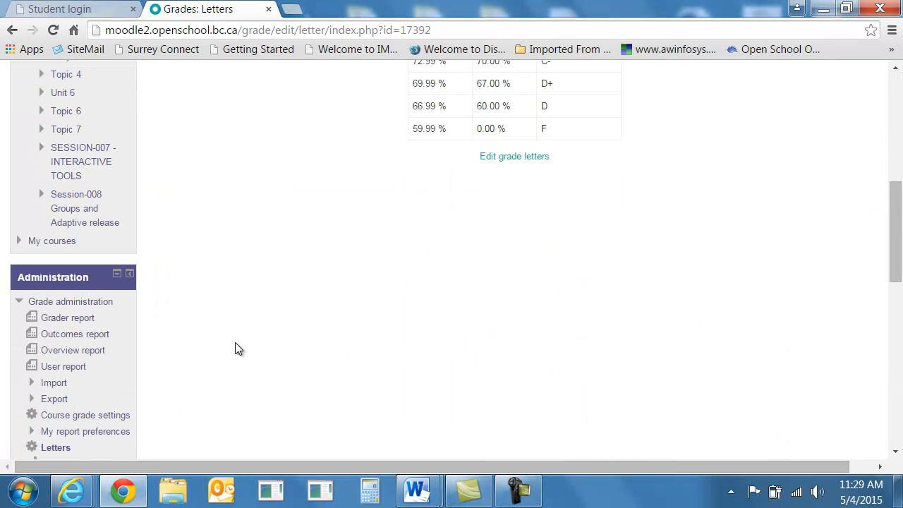
scroll(235, 343, down, 3)
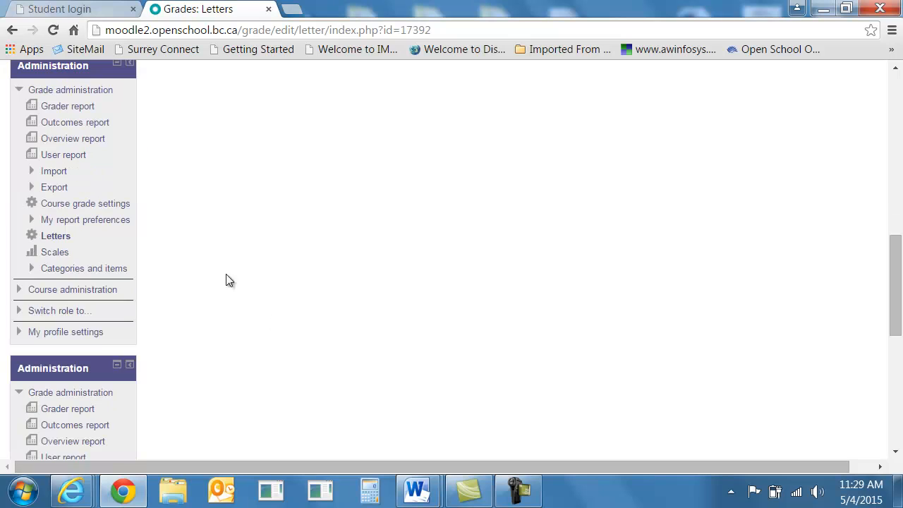
scroll(230, 80, up, 10)
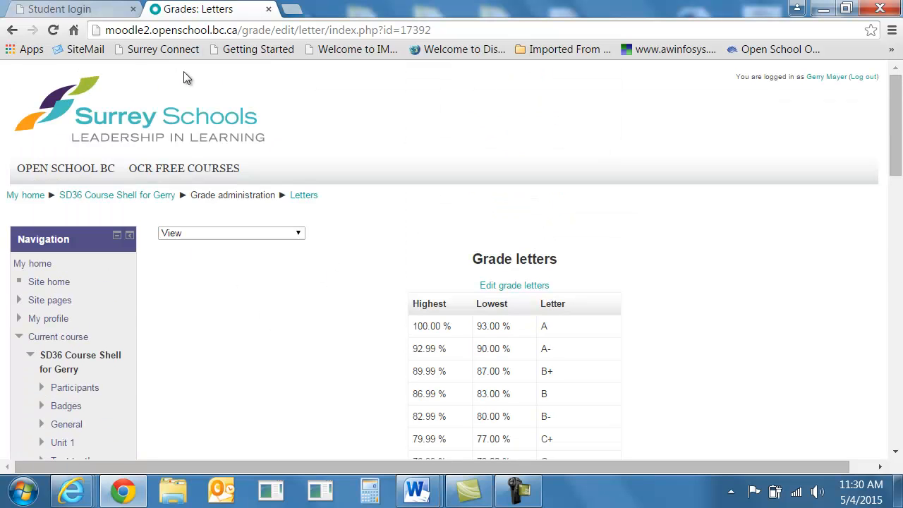
click(136, 201)
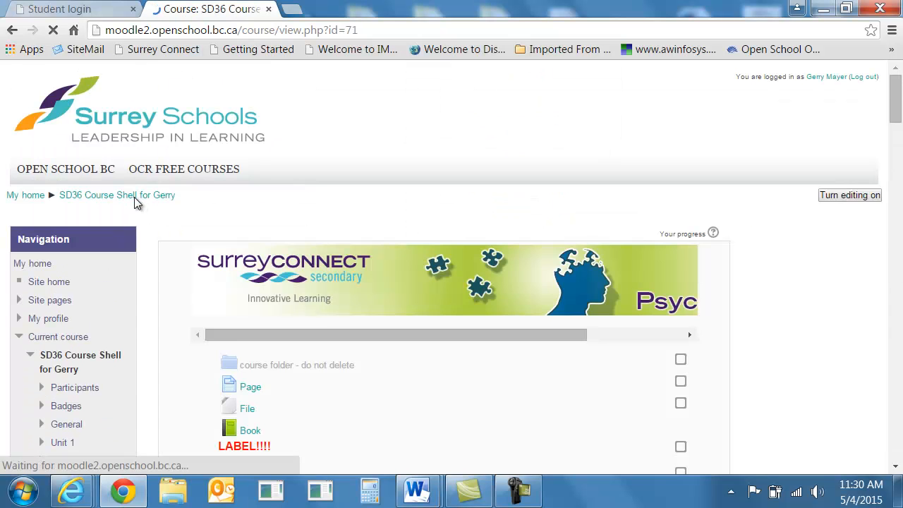
scroll(138, 199, down, 5)
scroll(156, 200, down, 4)
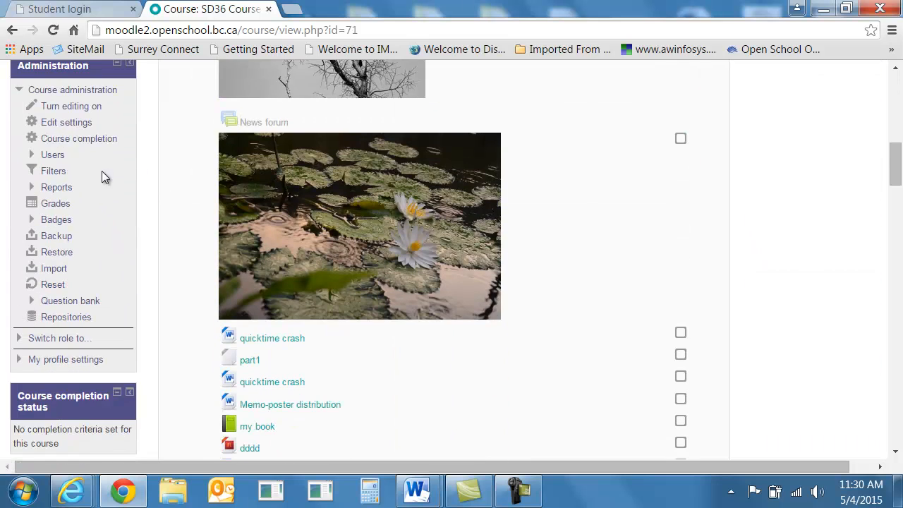
click(70, 205)
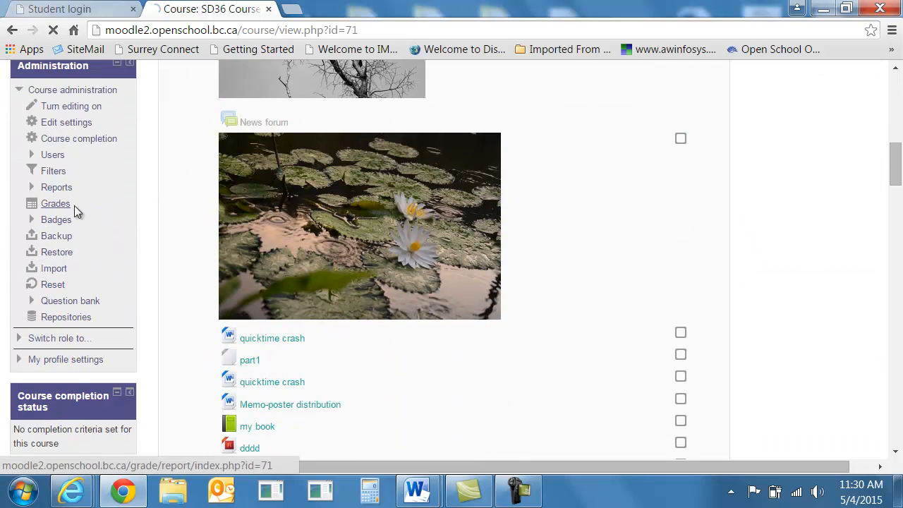
scroll(288, 223, down, 8)
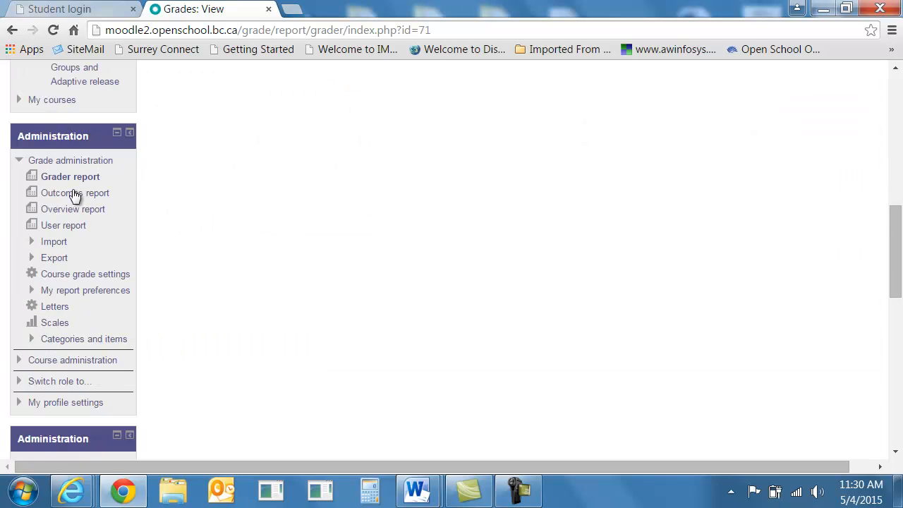
Open the course's grade letters and review the highest and lowest percentages for each letter
click(67, 307)
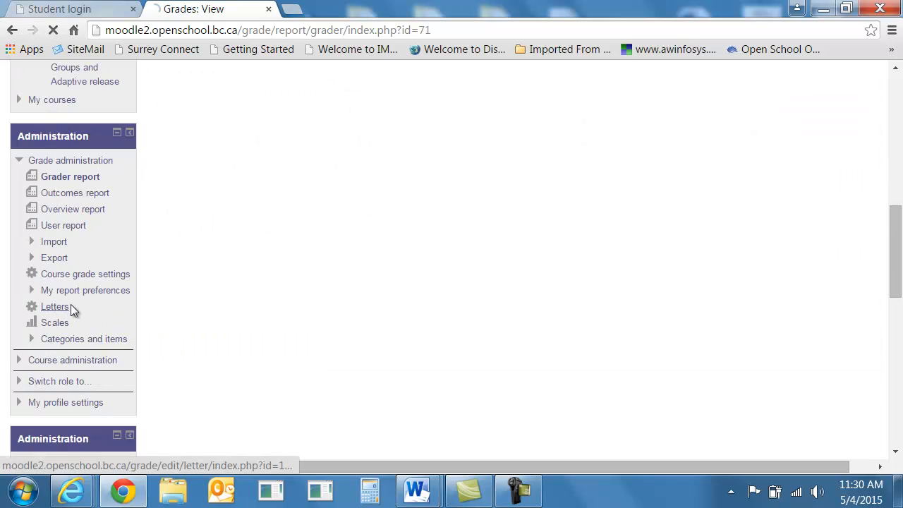
scroll(644, 275, down, 2)
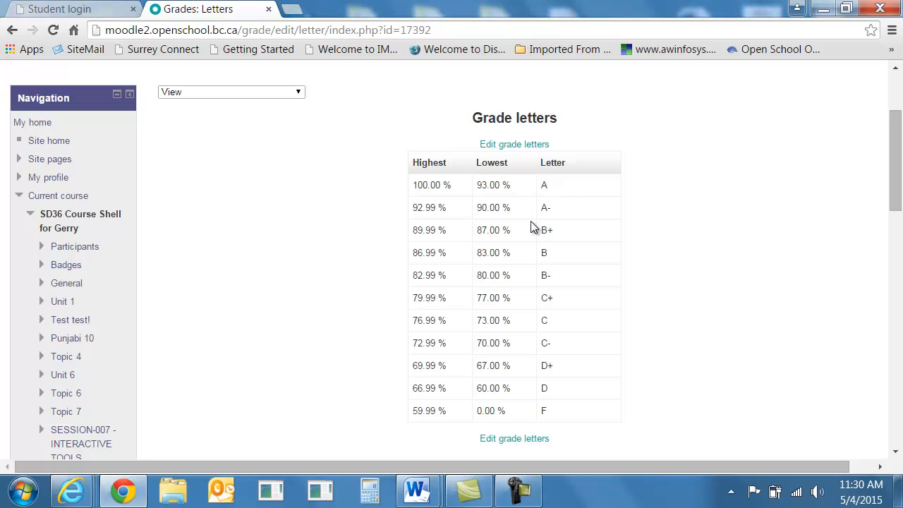
scroll(554, 240, down, 2)
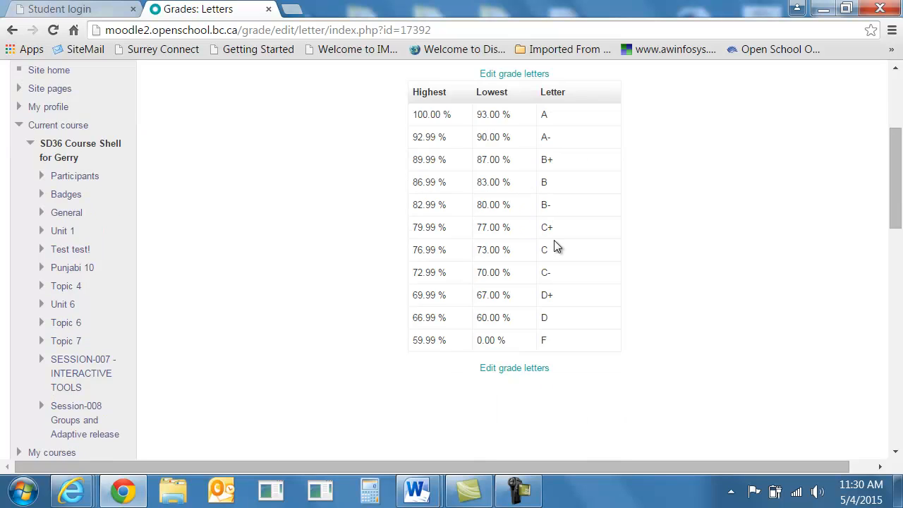
scroll(553, 240, up, 2)
scroll(554, 240, down, 3)
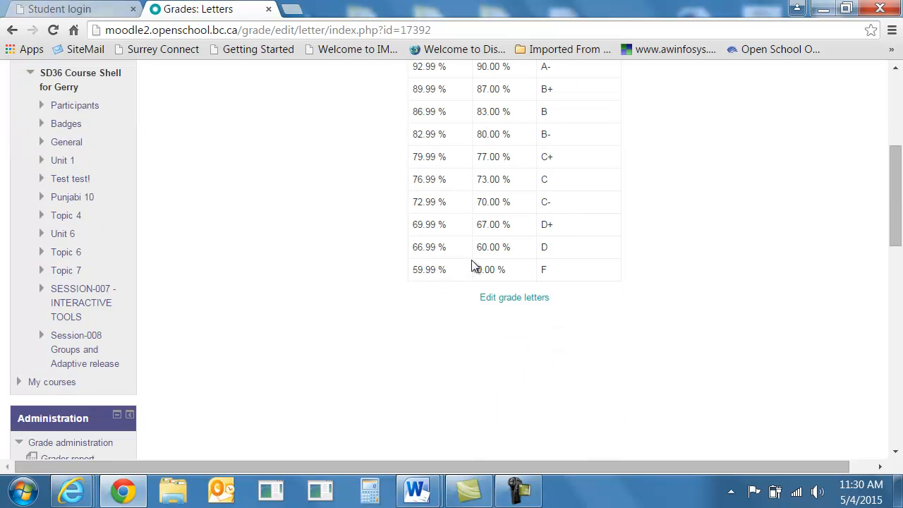
Open the grade letters for editing and turn on the override of the site defaults
click(509, 298)
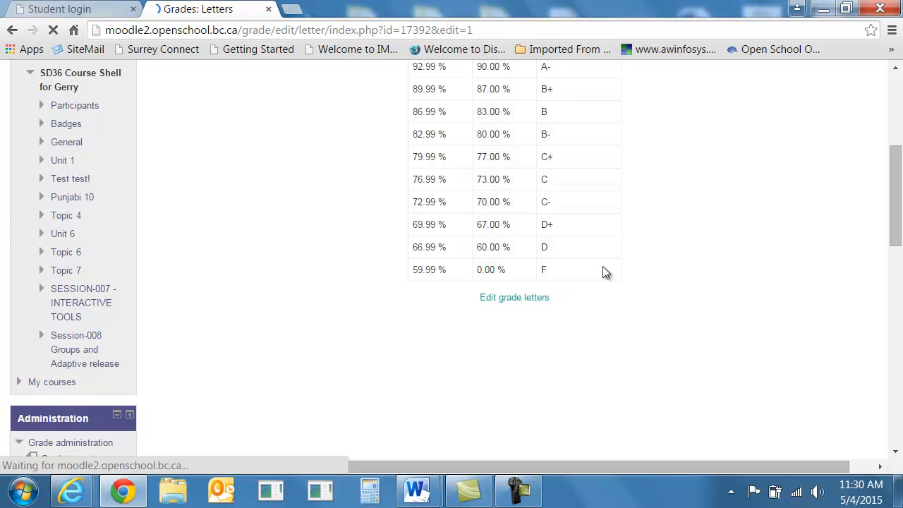
scroll(619, 266, down, 2)
scroll(494, 226, down, 2)
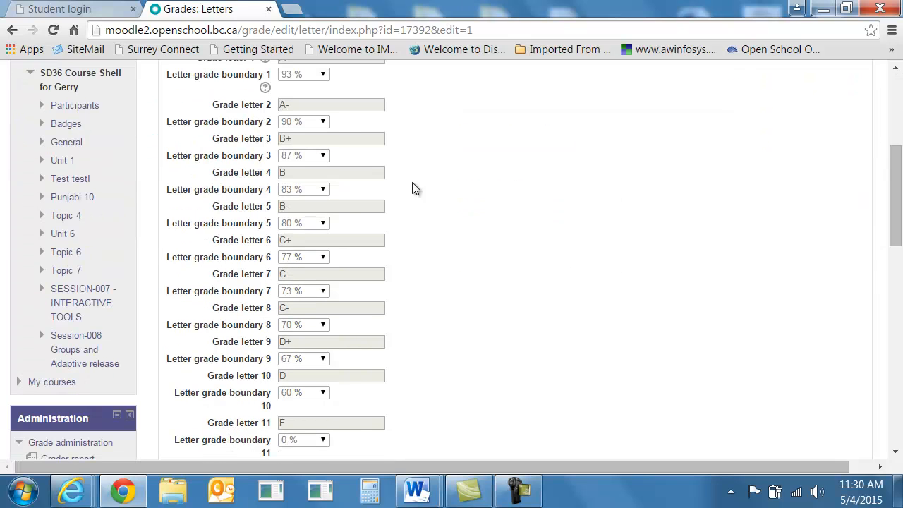
scroll(330, 156, up, 1)
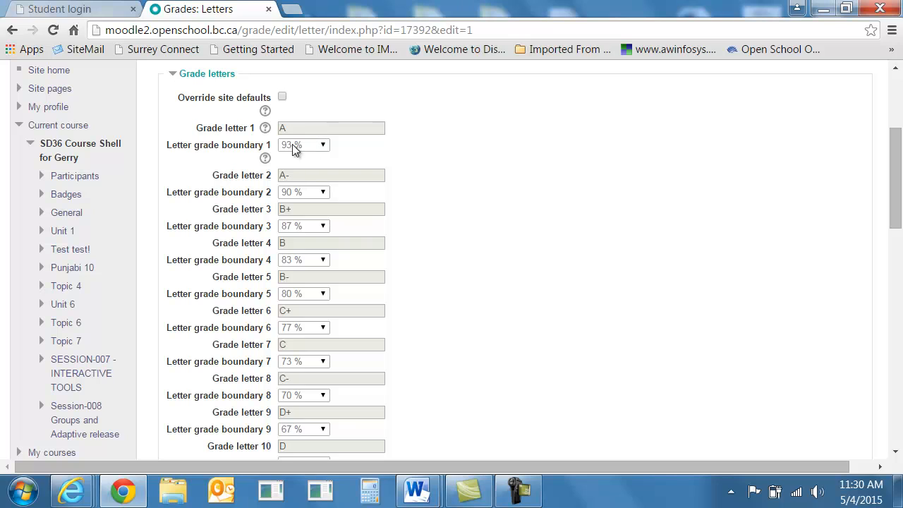
click(282, 97)
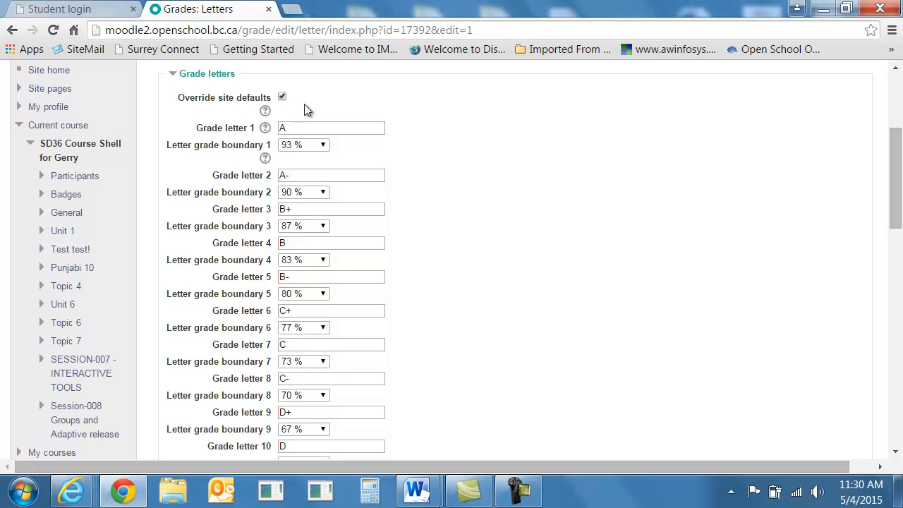
Set the boundary for letter grade A to 86 % and save the grade letter changes
click(320, 146)
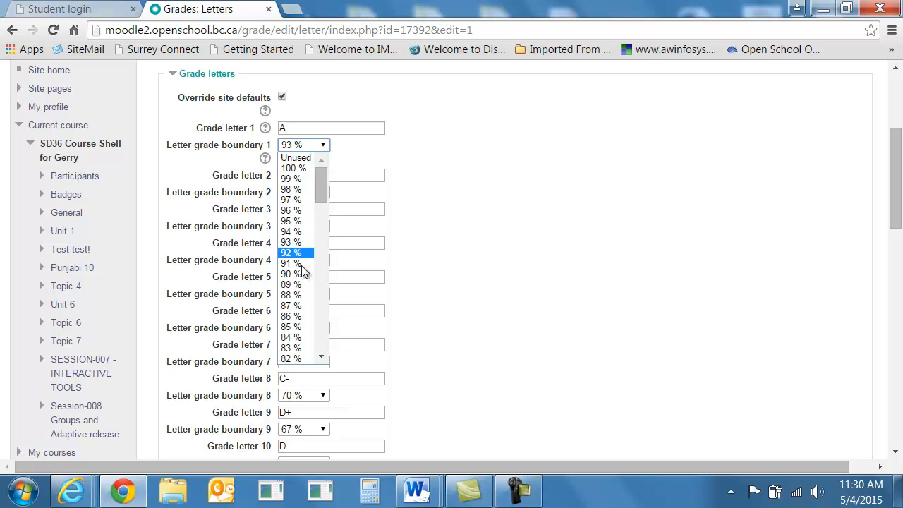
click(297, 316)
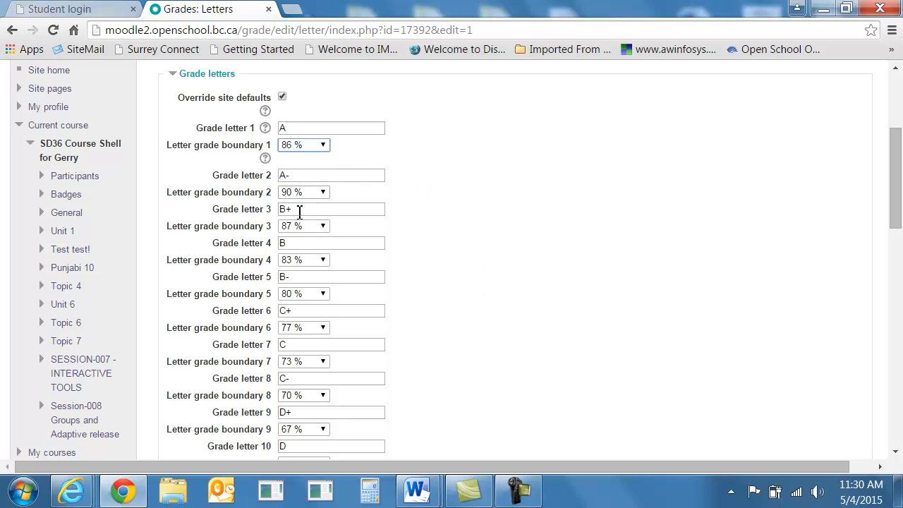
scroll(310, 265, down, 6)
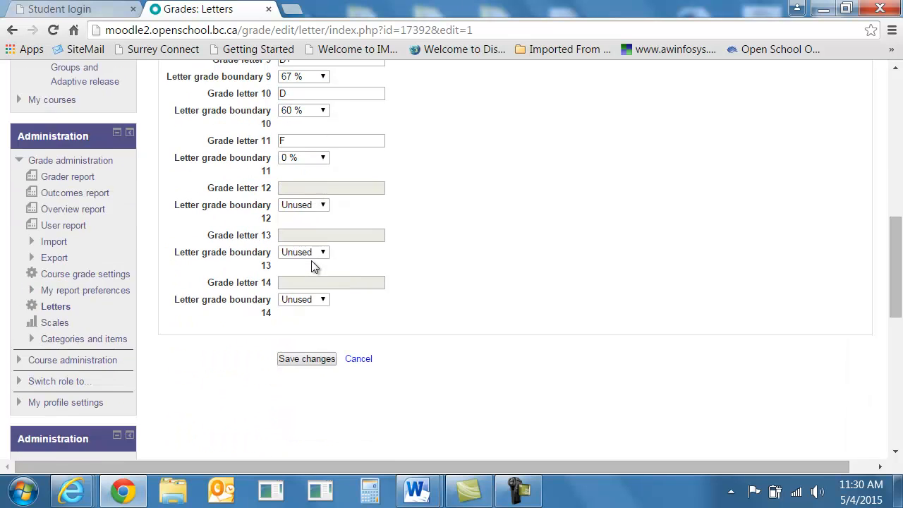
click(314, 289)
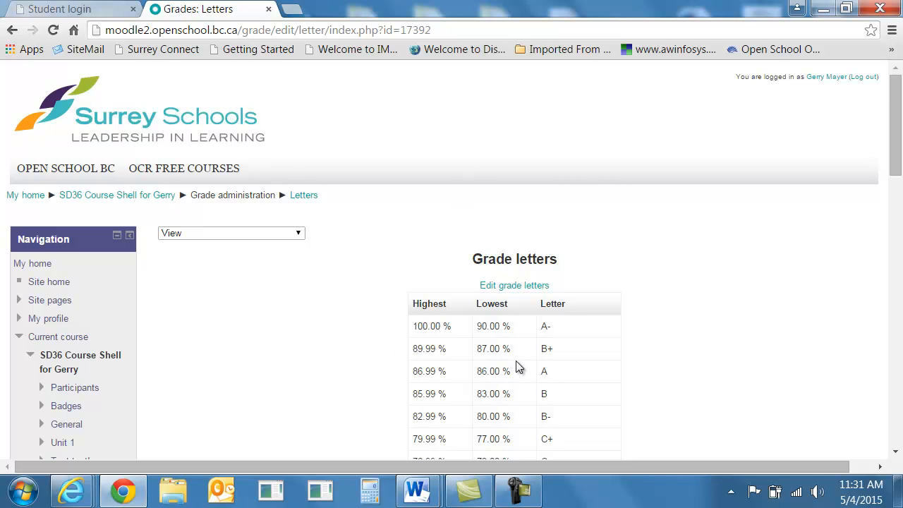
Examine the order and percentage ranges of the letters in the saved grade letters table
scroll(515, 360, down, 1)
scroll(517, 217, down, 2)
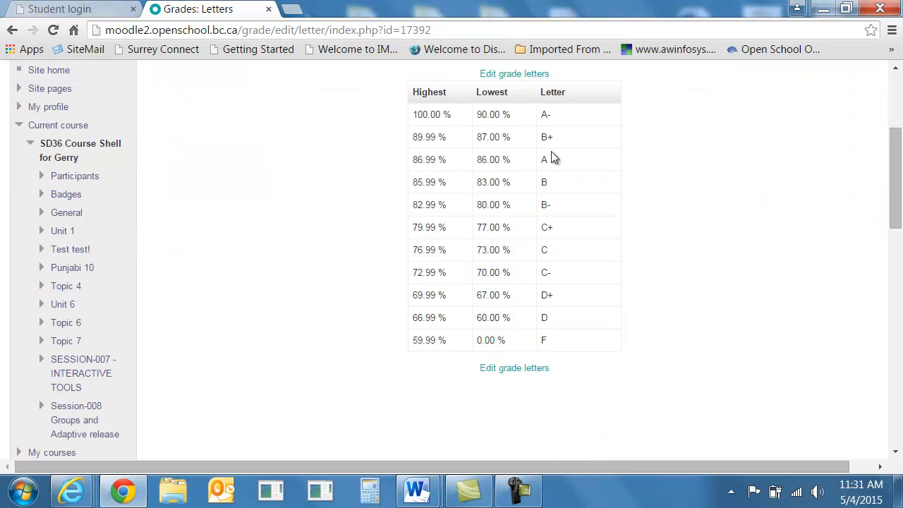
scroll(465, 146, up, 2)
scroll(463, 147, down, 2)
scroll(464, 147, up, 1)
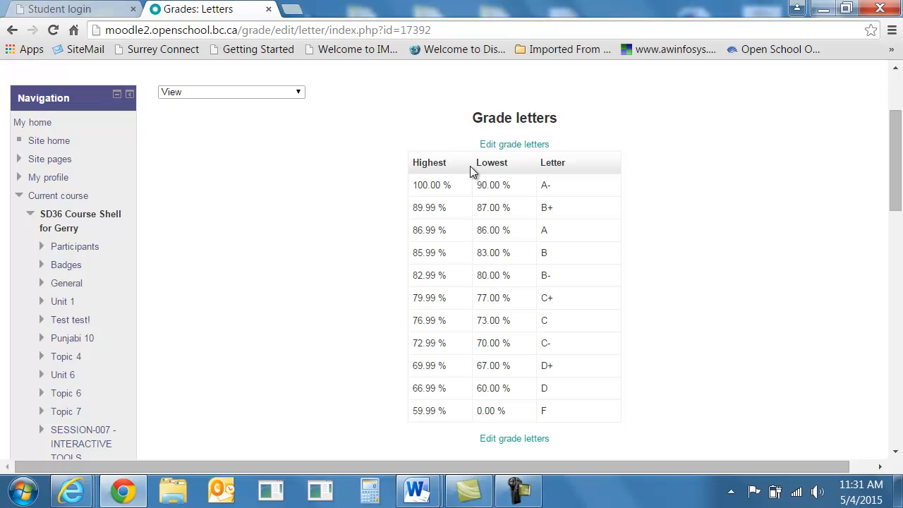
scroll(403, 177, up, 2)
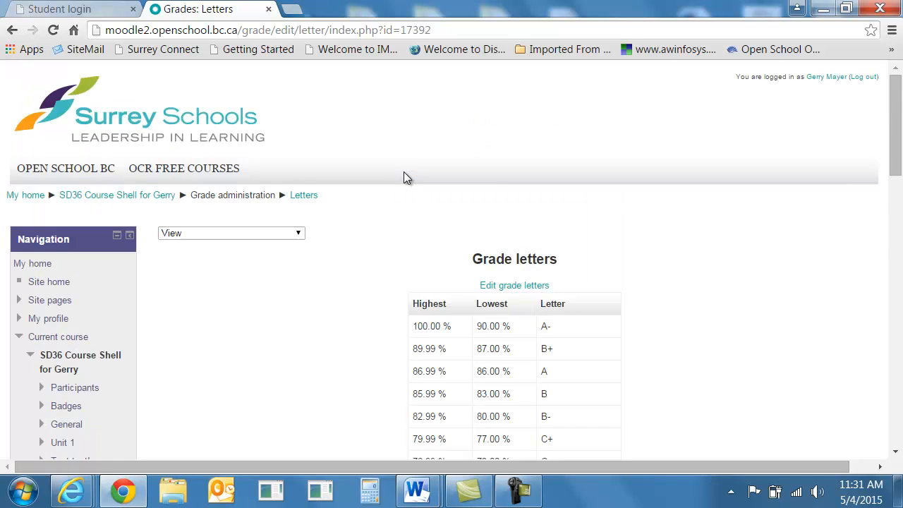
scroll(404, 176, down, 2)
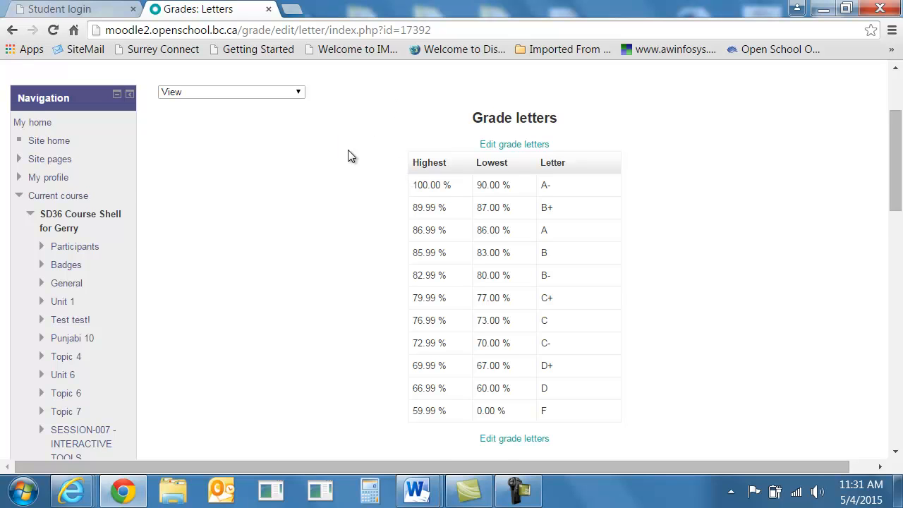
Return to the course home page and reopen the Grader report to view the grades with their letters
scroll(352, 155, up, 2)
click(108, 195)
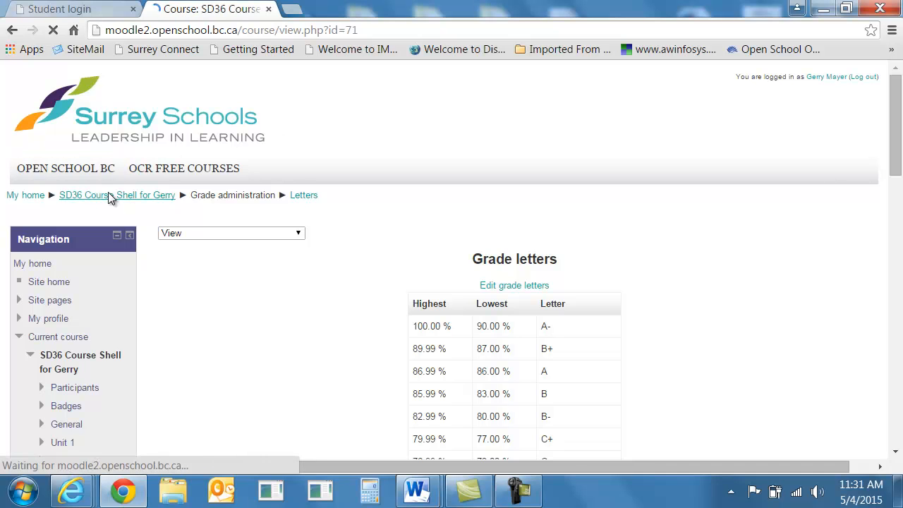
scroll(409, 182, down, 8)
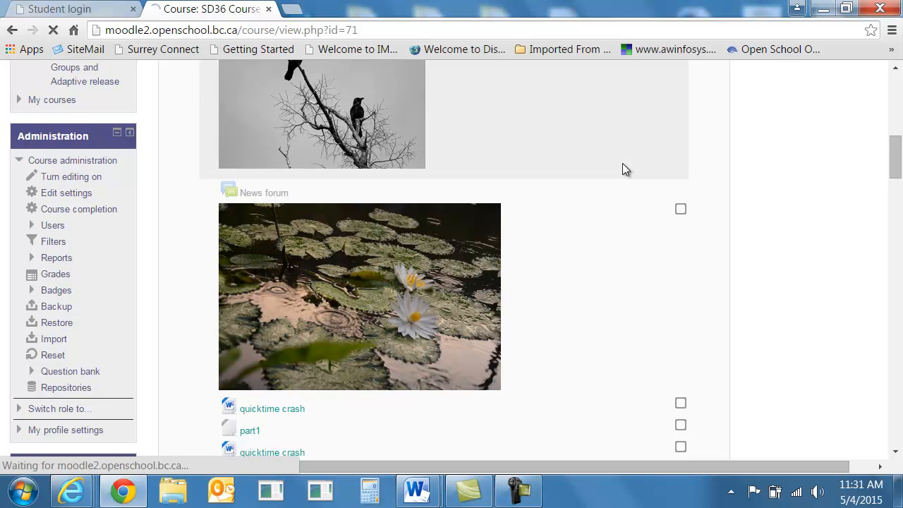
scroll(705, 163, down, 2)
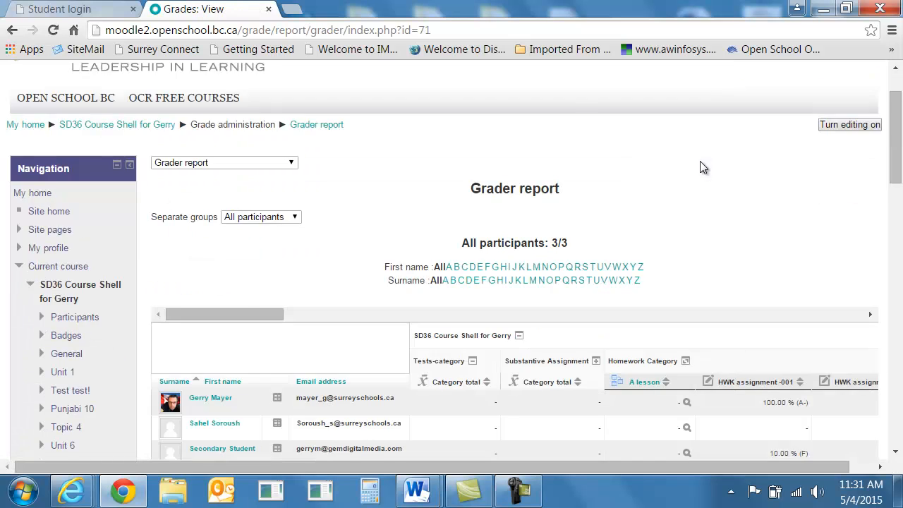
Highlight the second participant's row in the Grader report to view their grades, and clear the highlight
scroll(709, 215, up, 1)
scroll(717, 208, down, 2)
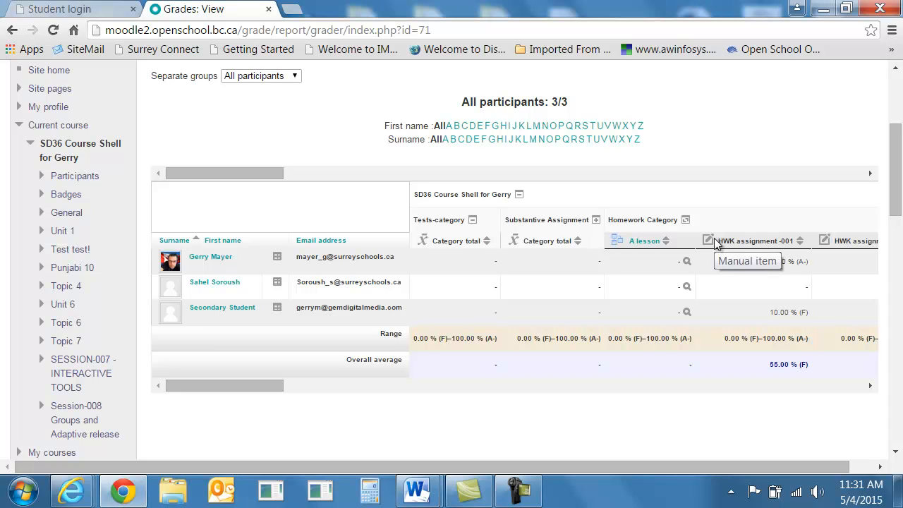
click(250, 285)
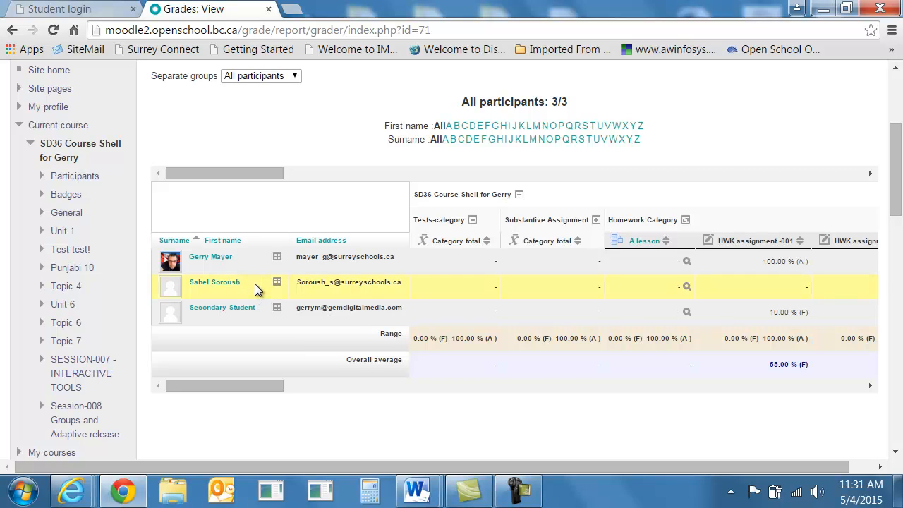
click(256, 285)
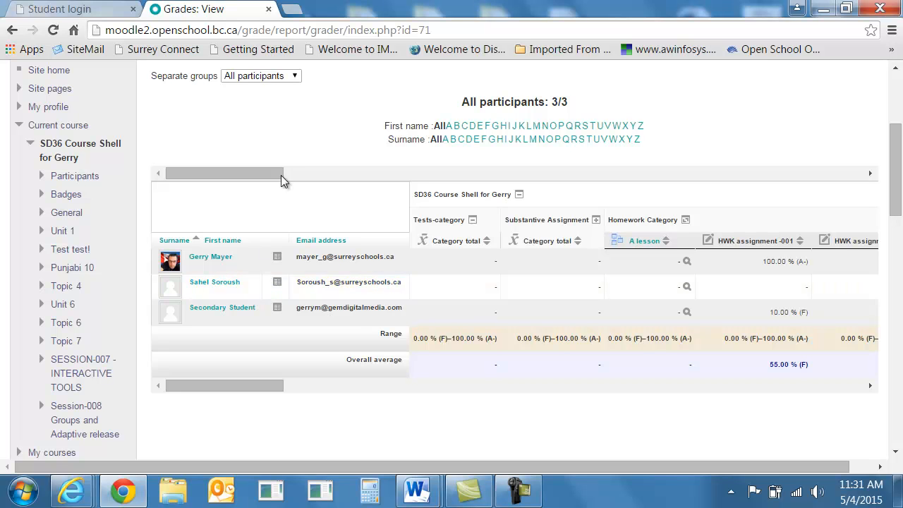
scroll(282, 187, up, 3)
scroll(241, 250, down, 4)
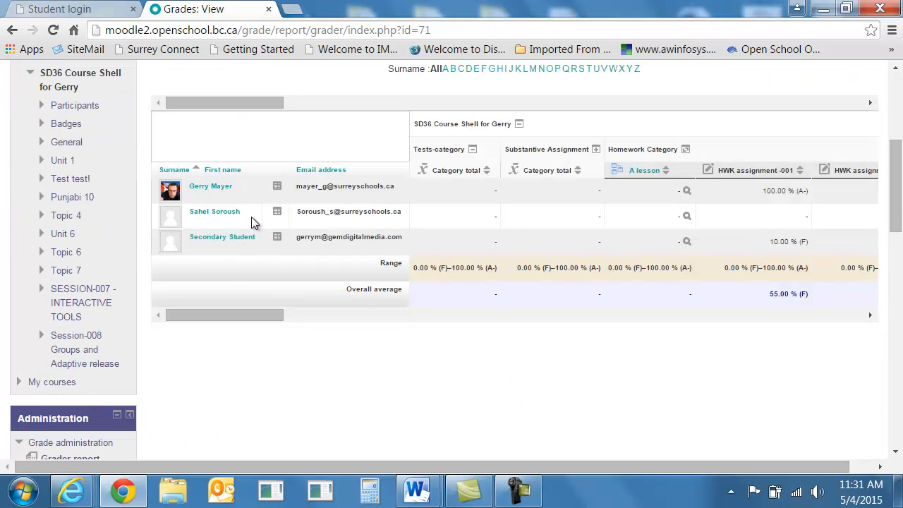
Switch the second participant's row highlight on and off and highlight the third participant's row
click(252, 221)
drag(261, 314, 141, 270)
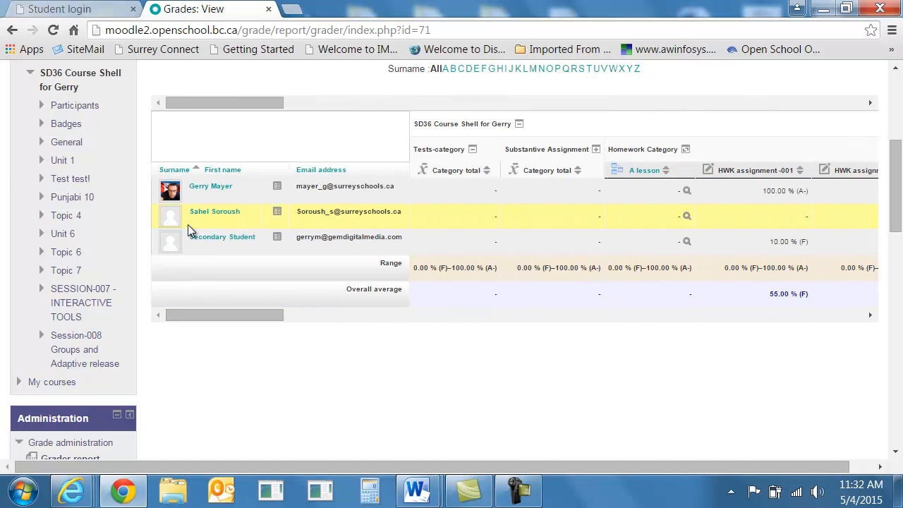
click(247, 223)
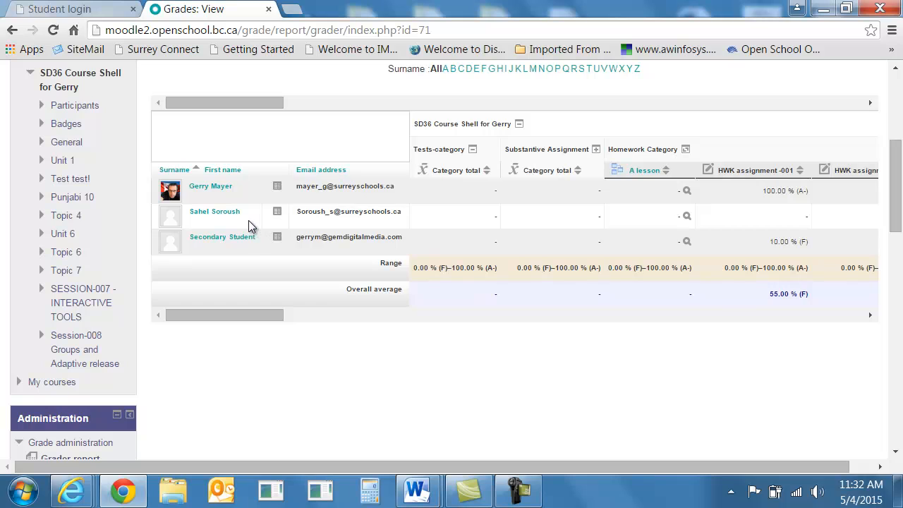
click(253, 224)
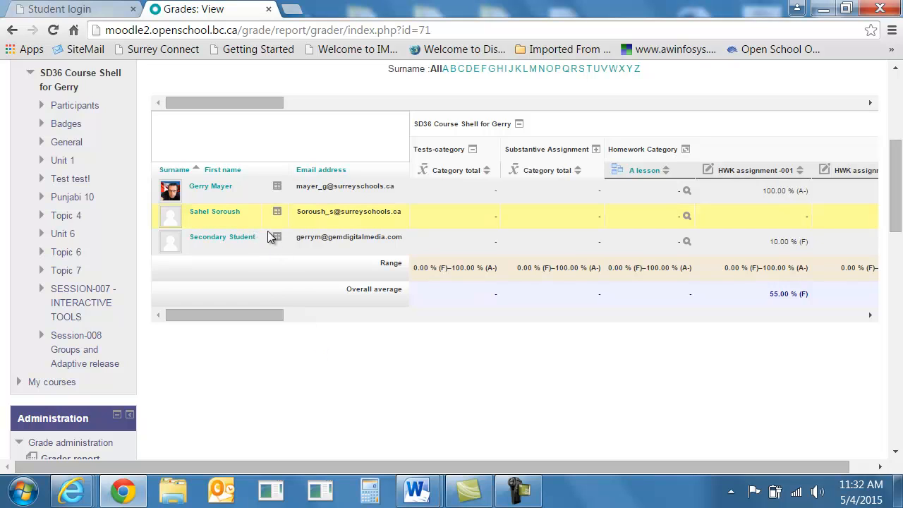
click(257, 226)
click(253, 225)
click(257, 223)
click(257, 247)
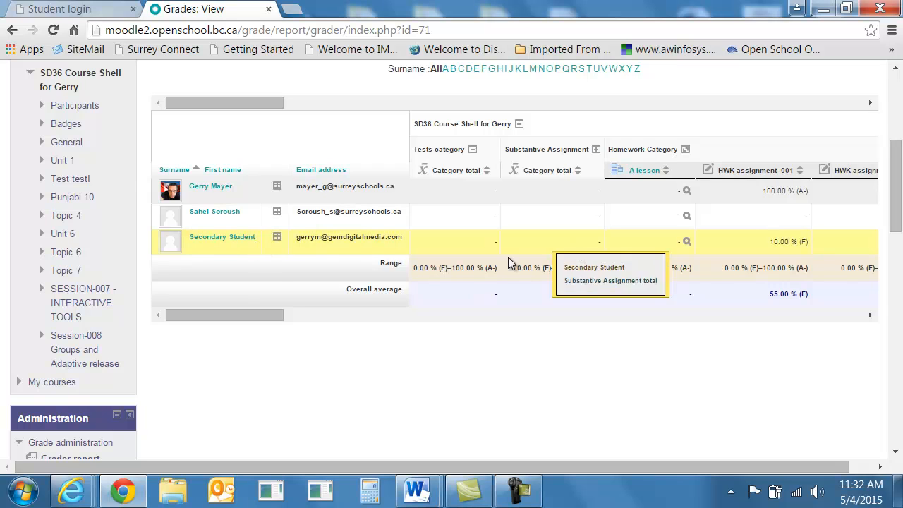
Turn editing on for the Grader report and show the grade input fields down to the Update control
drag(225, 315, 580, 330)
scroll(809, 296, up, 4)
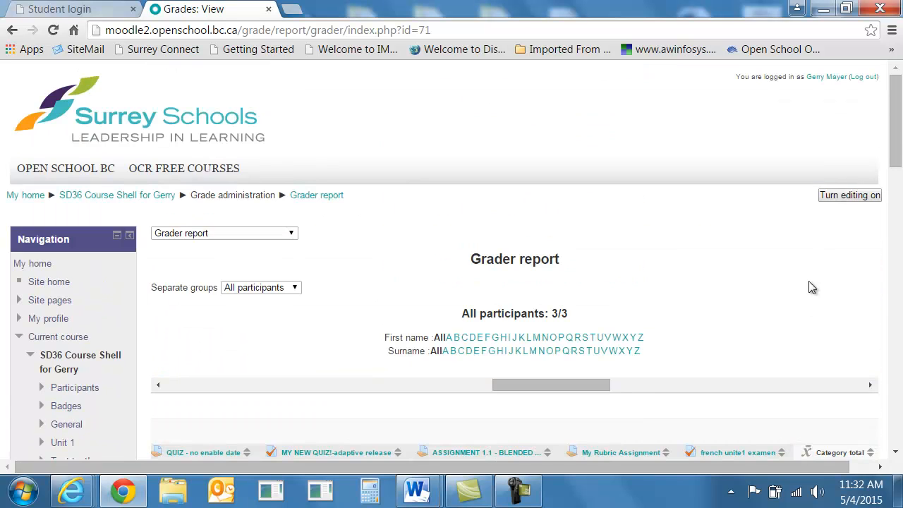
click(839, 196)
scroll(497, 321, down, 6)
scroll(506, 289, up, 3)
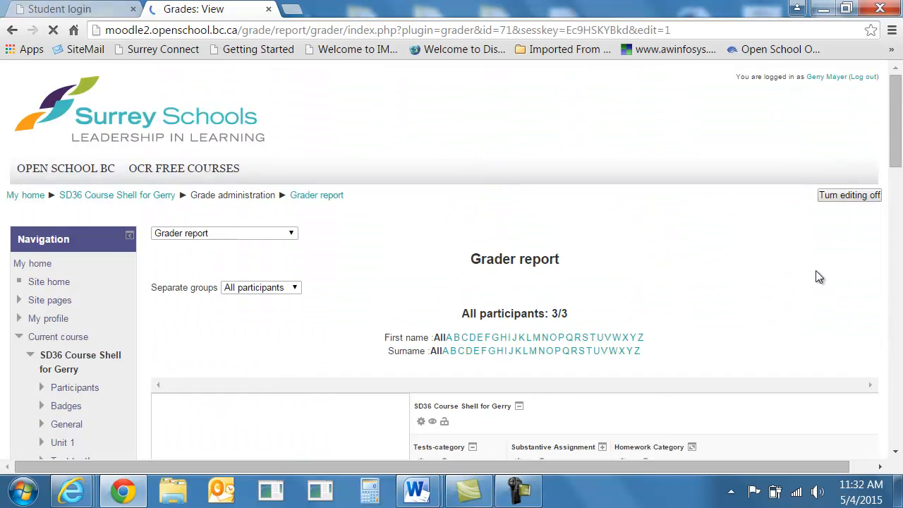
scroll(598, 254, down, 2)
scroll(598, 253, down, 5)
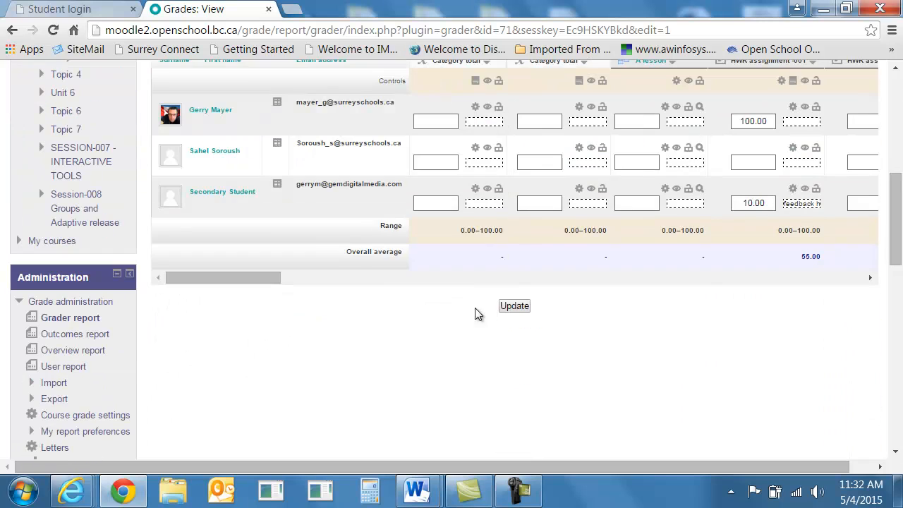
scroll(494, 376, down, 2)
click(519, 490)
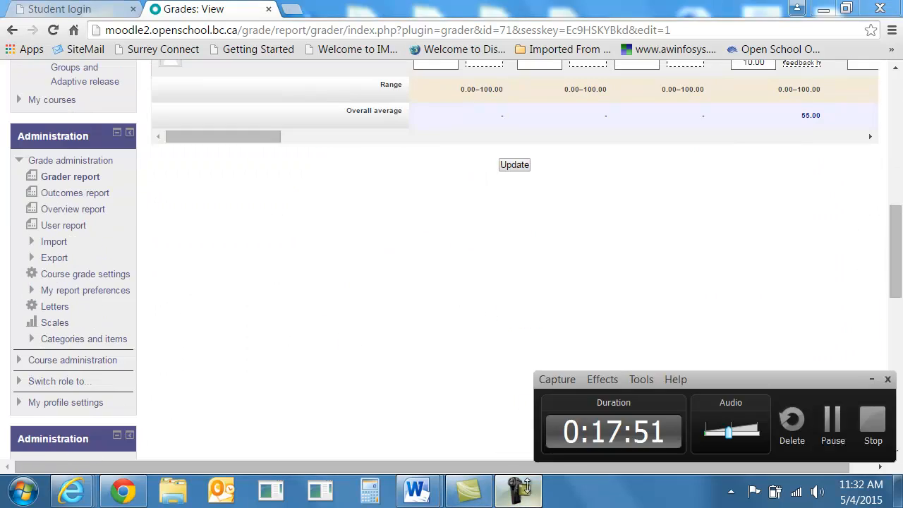
click(833, 417)
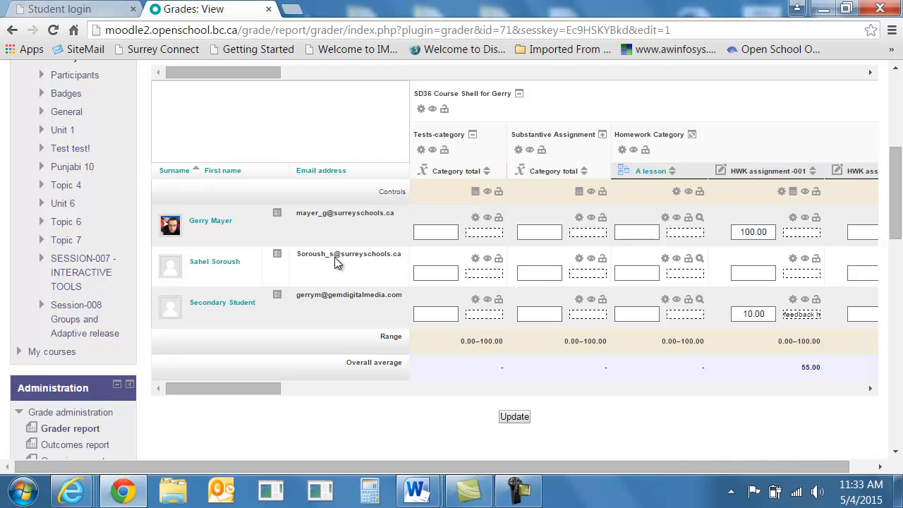
Highlight the third participant's row and examine that participant's grades across the assignment and category columns
click(254, 271)
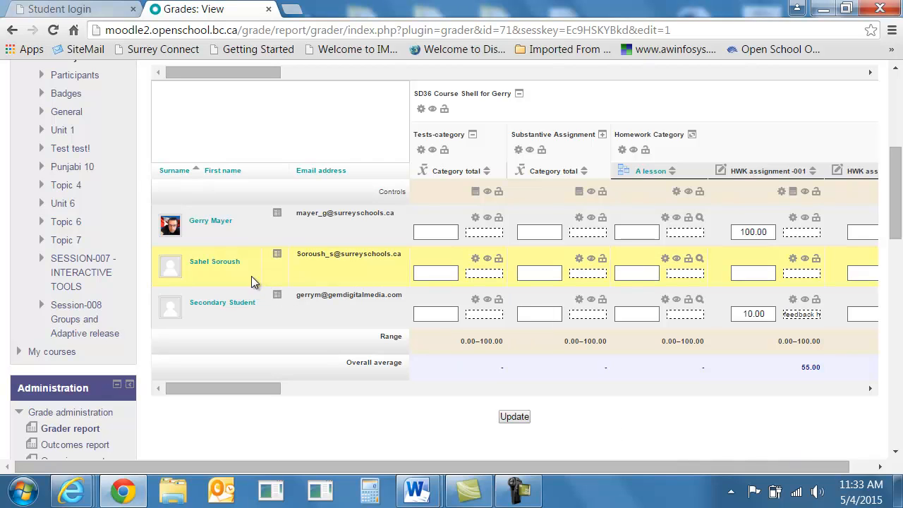
click(251, 275)
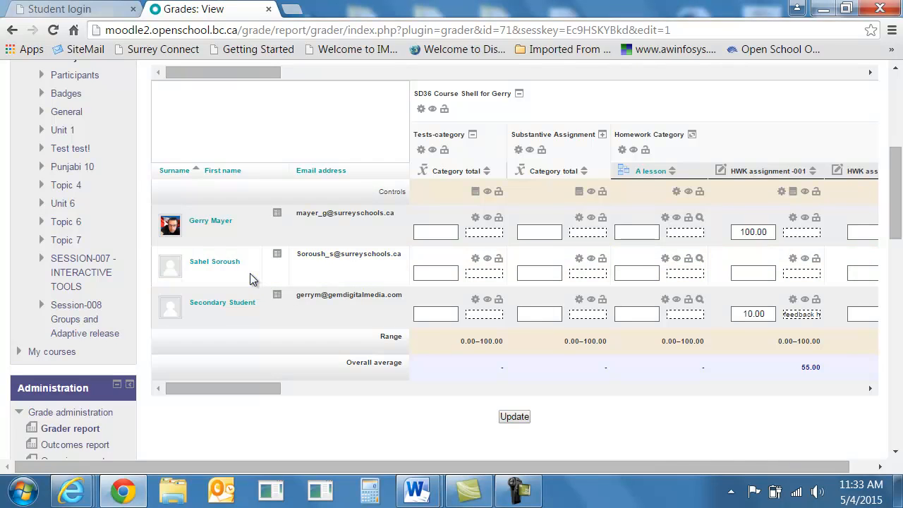
click(242, 316)
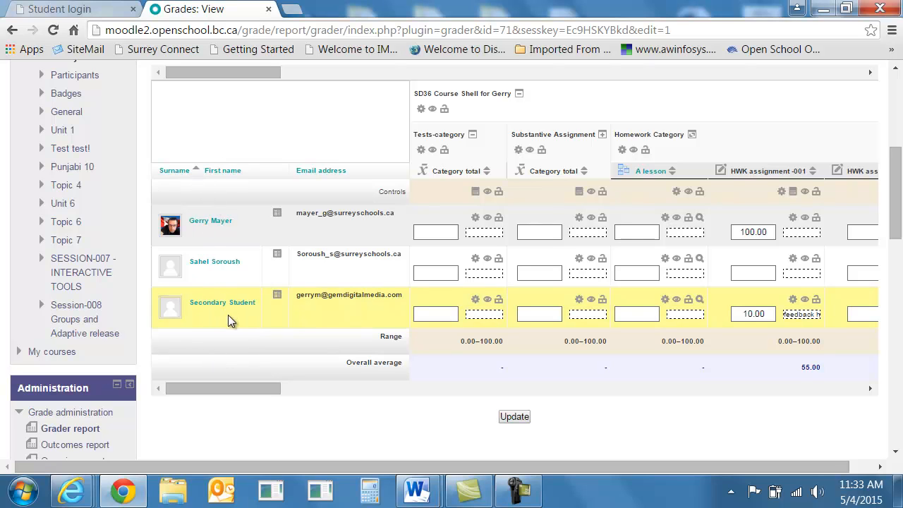
drag(268, 388, 659, 395)
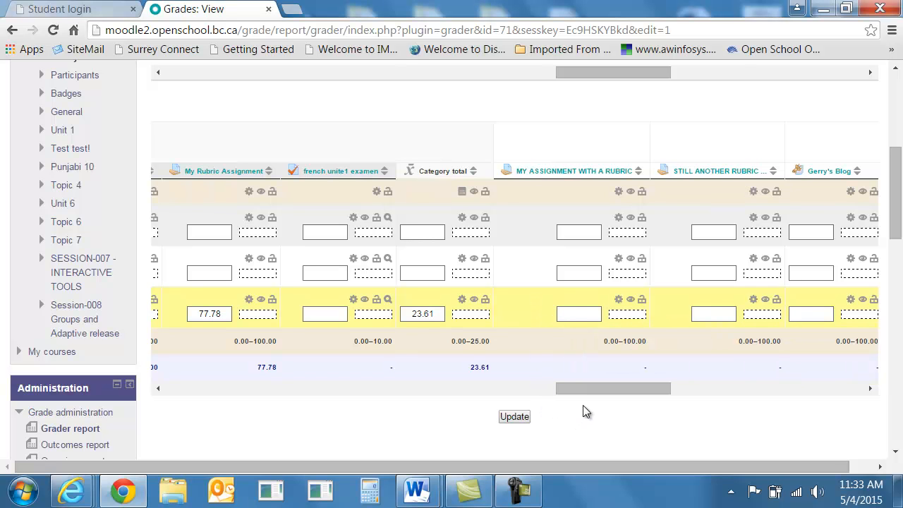
drag(586, 391, 169, 346)
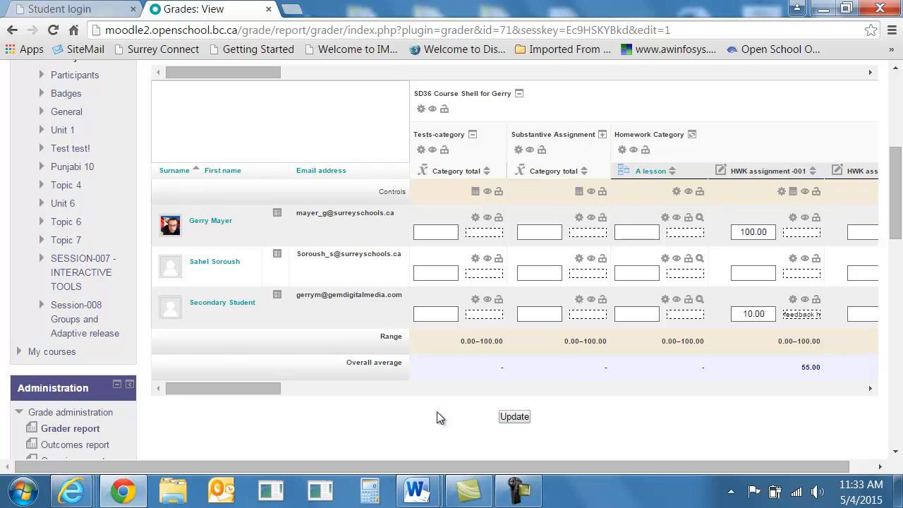
Highlight the third participant's row again to line up their category total fields
double_click(440, 293)
click(364, 311)
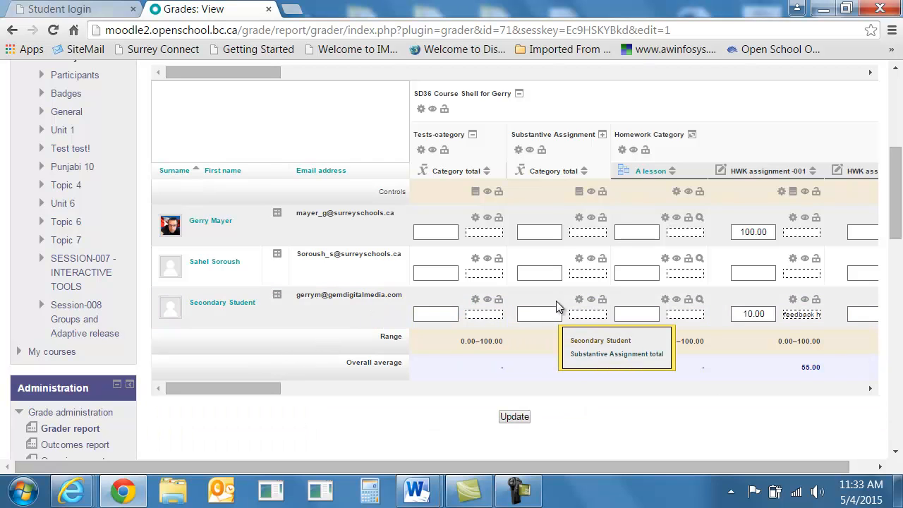
double_click(541, 295)
click(354, 318)
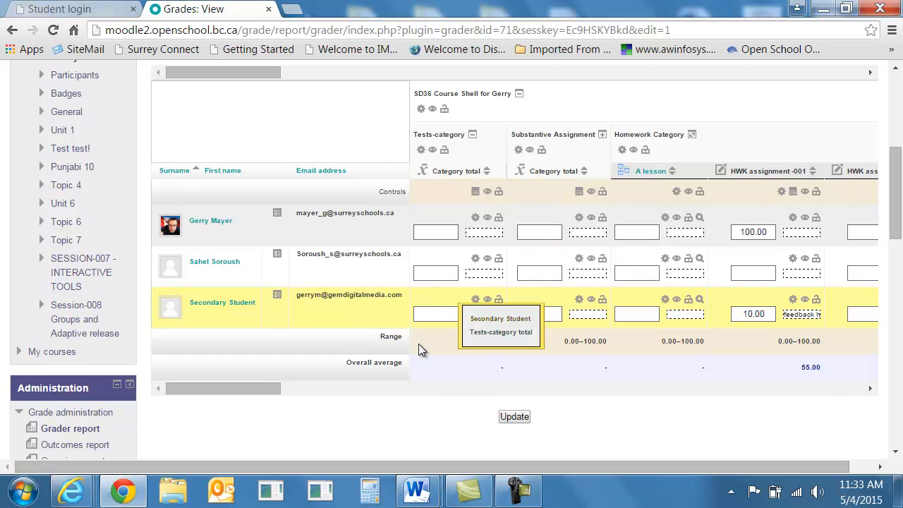
Submit the editable grades in the Grader report with Update
scroll(451, 338, up, 5)
scroll(406, 342, down, 5)
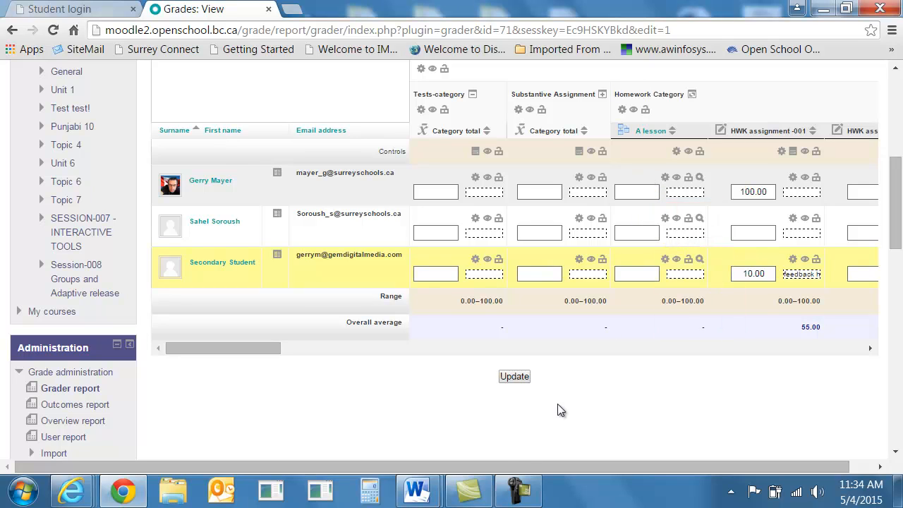
click(524, 380)
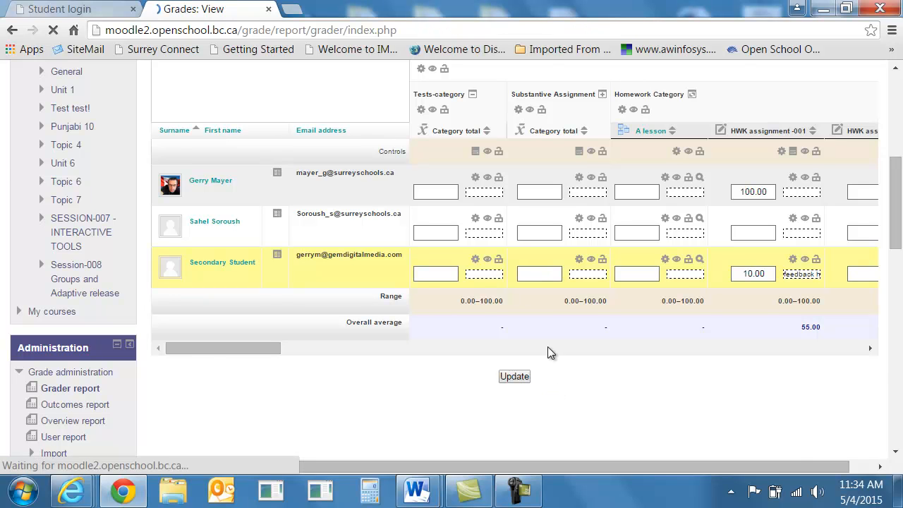
Highlight the A lesson and Substantive Assignment category total columns, and clear both highlights
scroll(588, 275, down, 4)
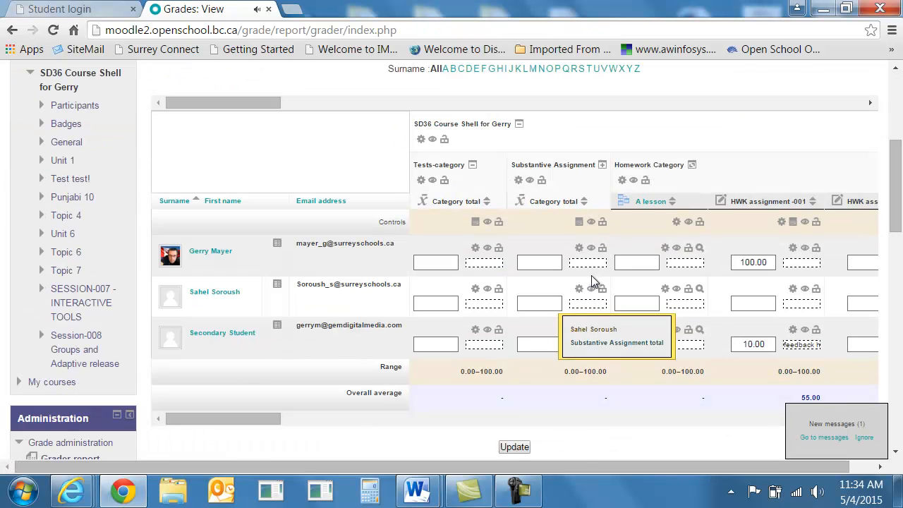
click(688, 206)
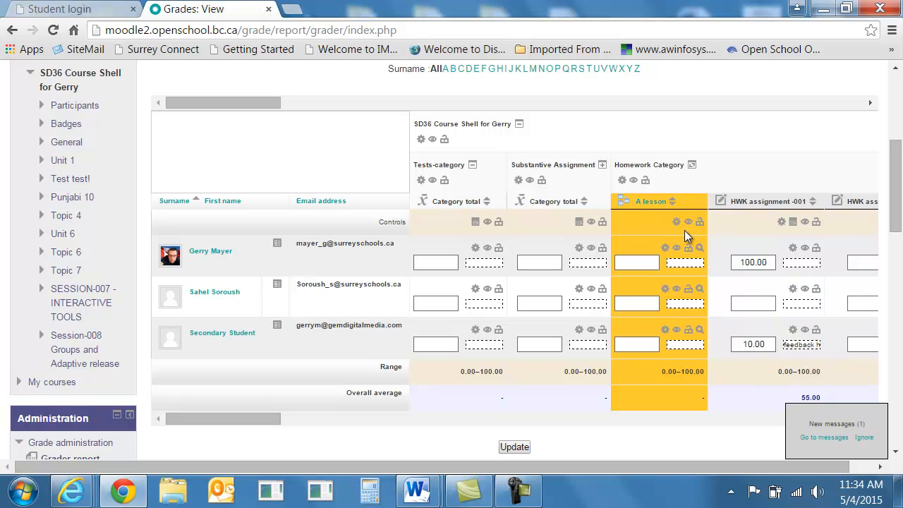
click(598, 204)
drag(687, 191, 689, 194)
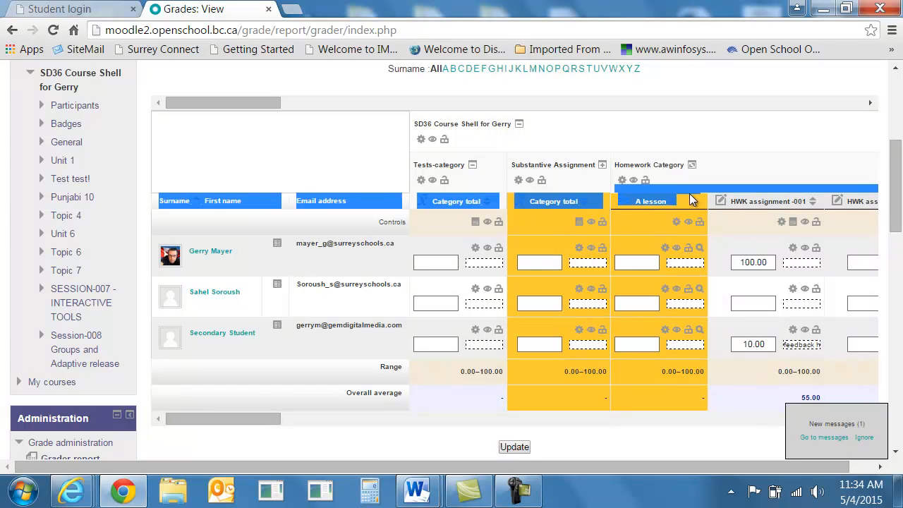
click(689, 197)
click(598, 200)
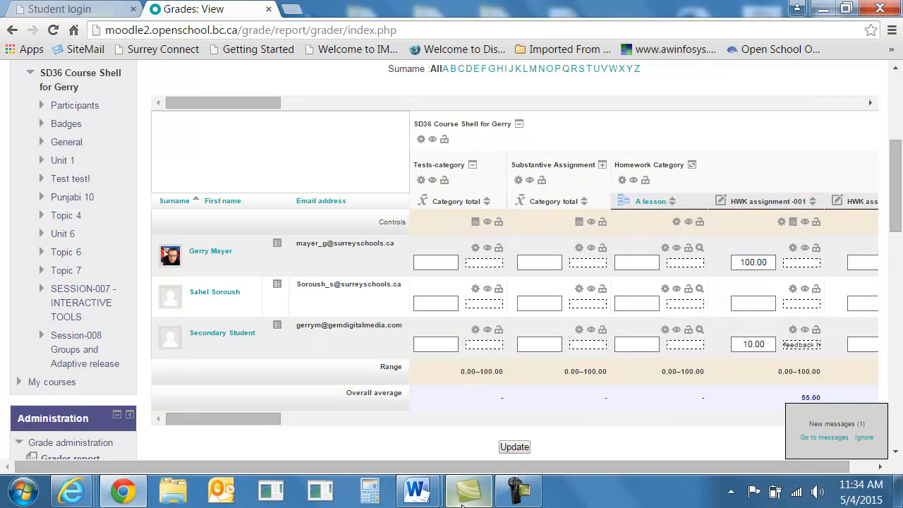
Highlight the HWK Assignment-003 column in the Homework Category to view its grades
drag(258, 419, 344, 406)
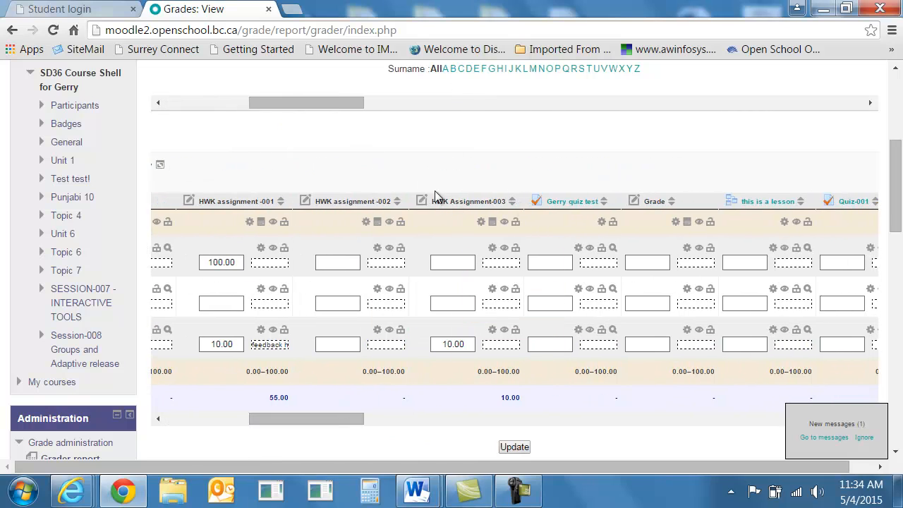
click(497, 202)
click(482, 202)
click(482, 202)
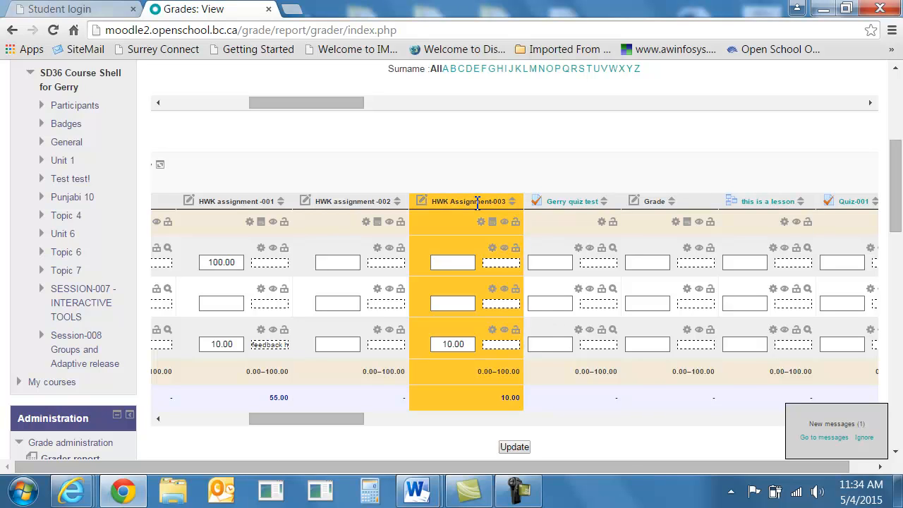
double_click(478, 203)
scroll(568, 219, down, 2)
scroll(568, 219, up, 2)
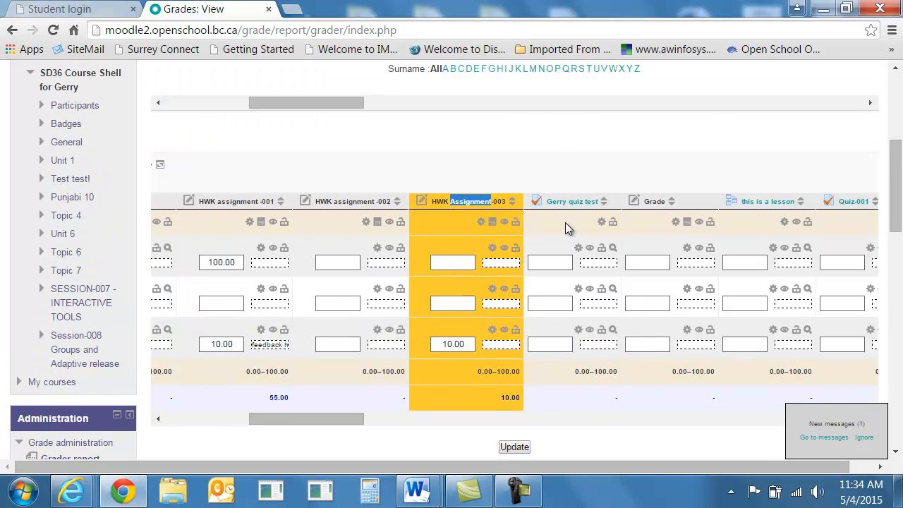
scroll(565, 222, down, 1)
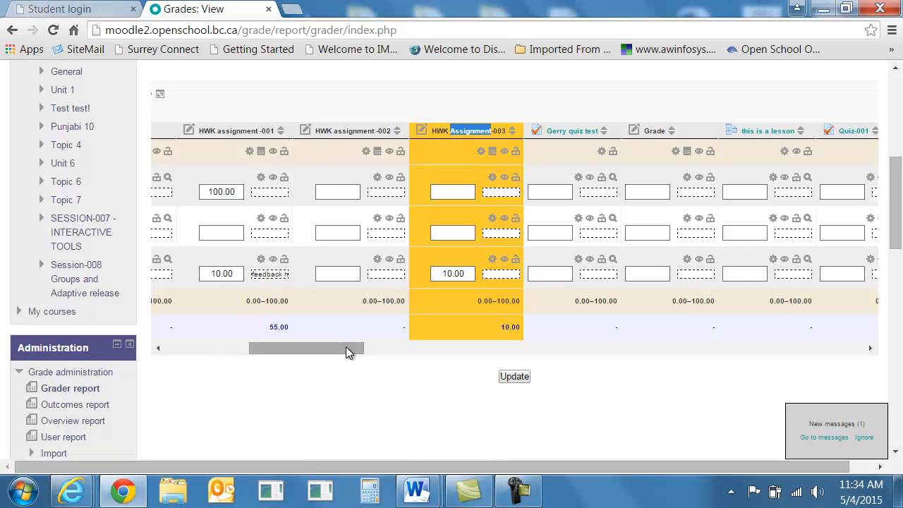
drag(345, 348, 206, 330)
click(252, 266)
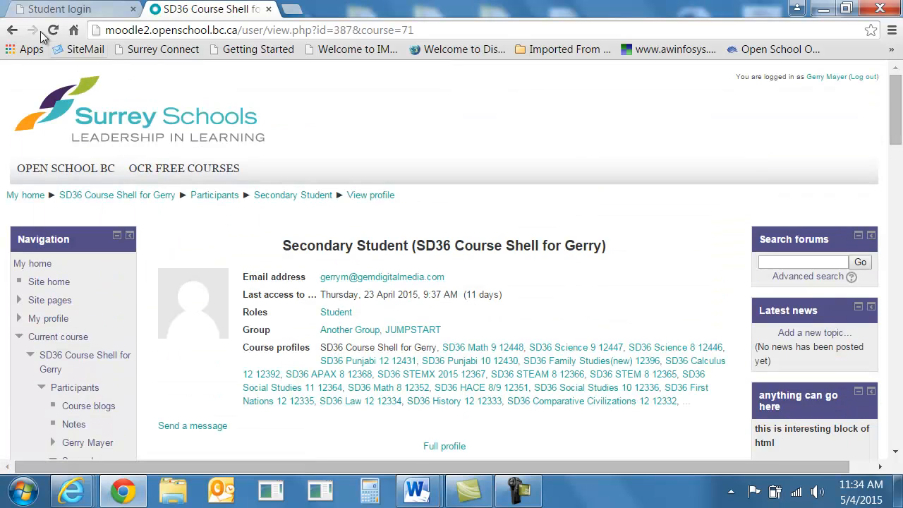
click(12, 30)
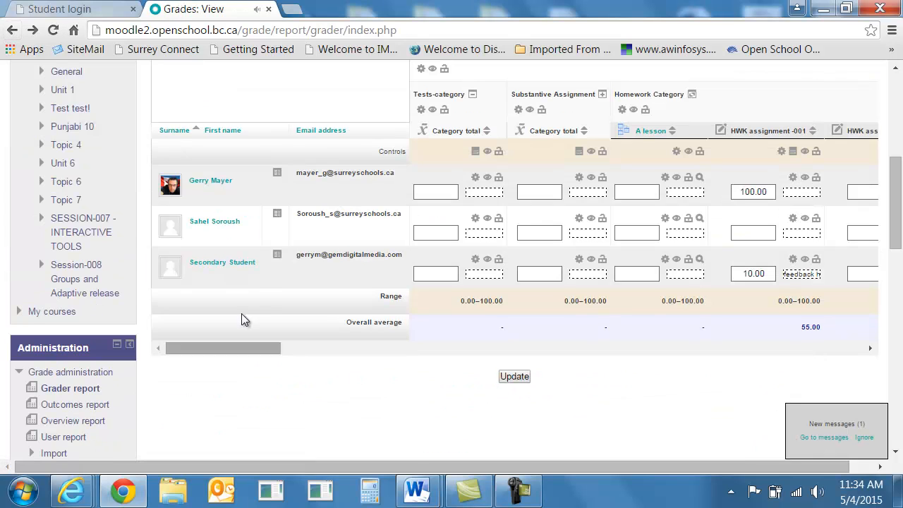
Highlight the third and second participants' rows in turn, ending with only the second one highlighted
click(250, 274)
click(252, 232)
click(246, 228)
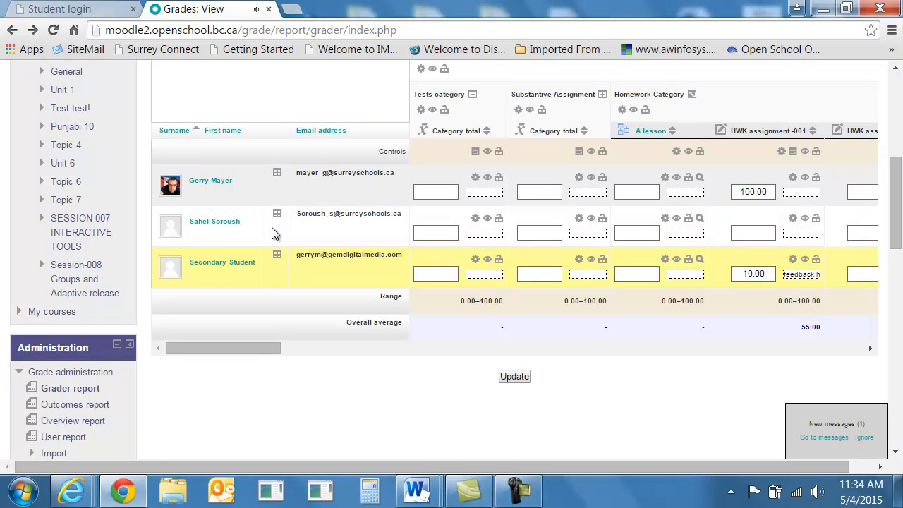
click(253, 233)
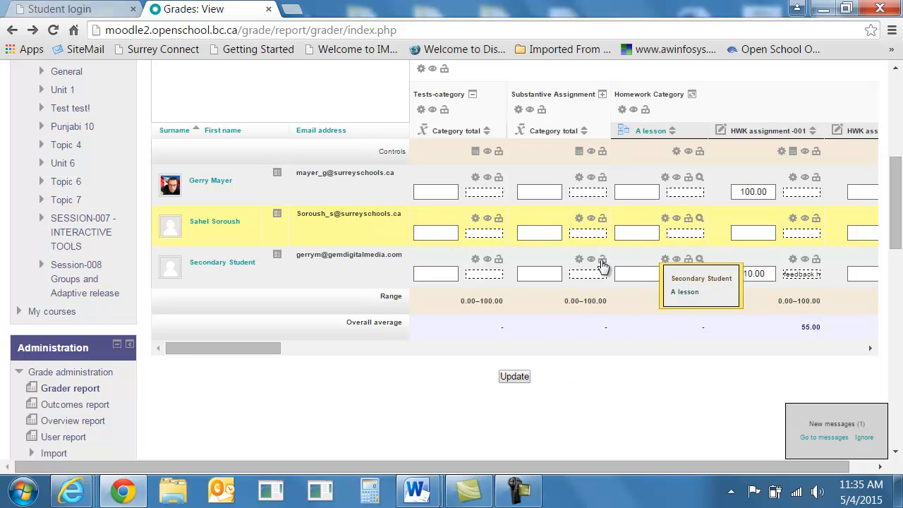
scroll(674, 289, up, 3)
scroll(674, 282, up, 3)
scroll(676, 285, down, 7)
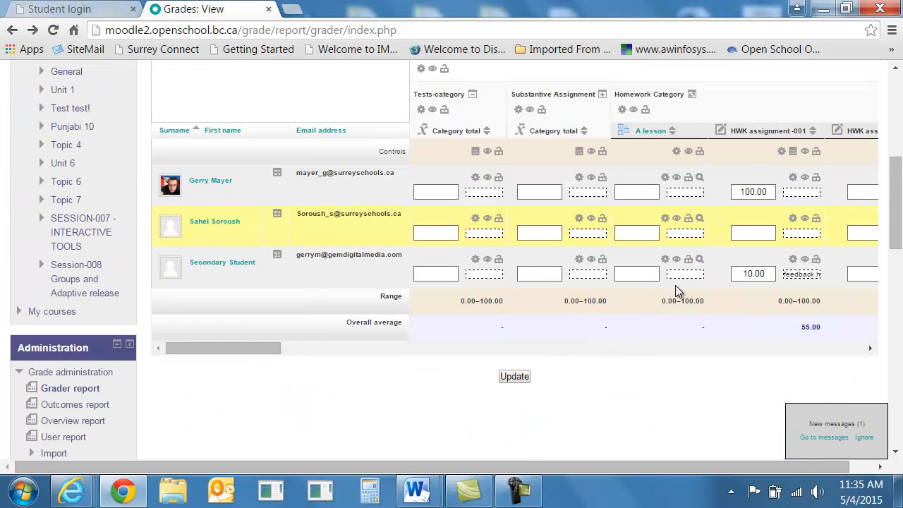
Return from the Grader report to the SD36 course page and turn editing on
scroll(675, 286, down, 3)
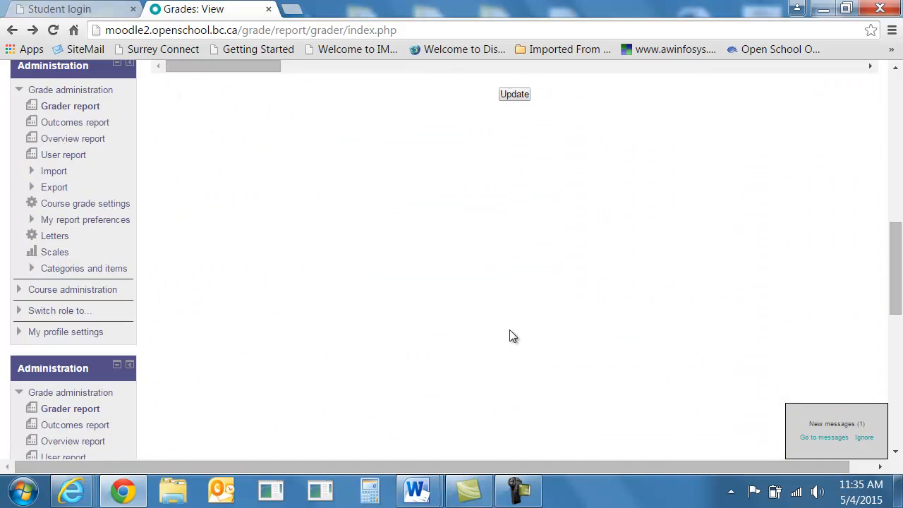
scroll(510, 334, up, 6)
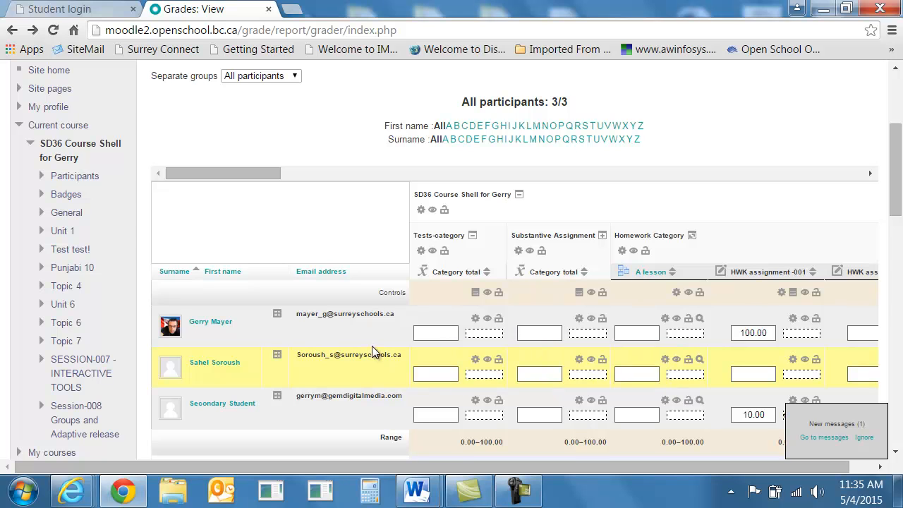
scroll(372, 346, up, 3)
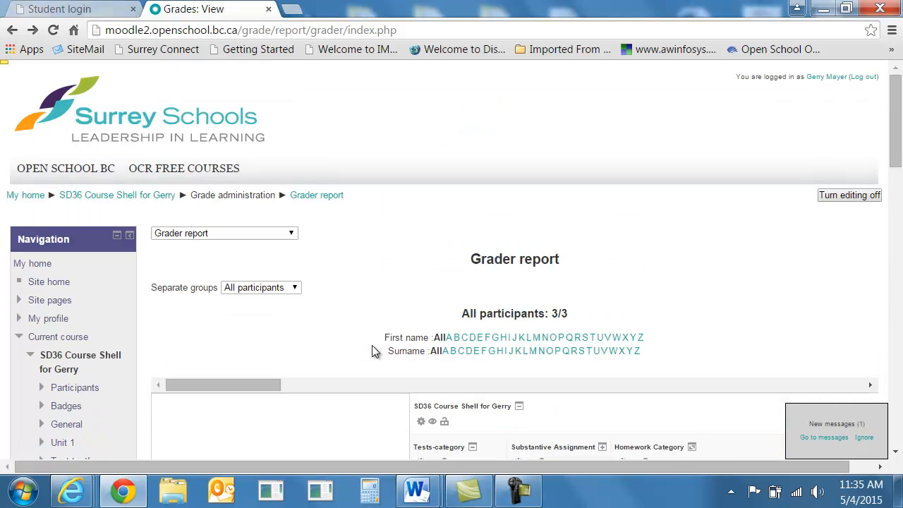
click(91, 201)
mouse_move(157, 181)
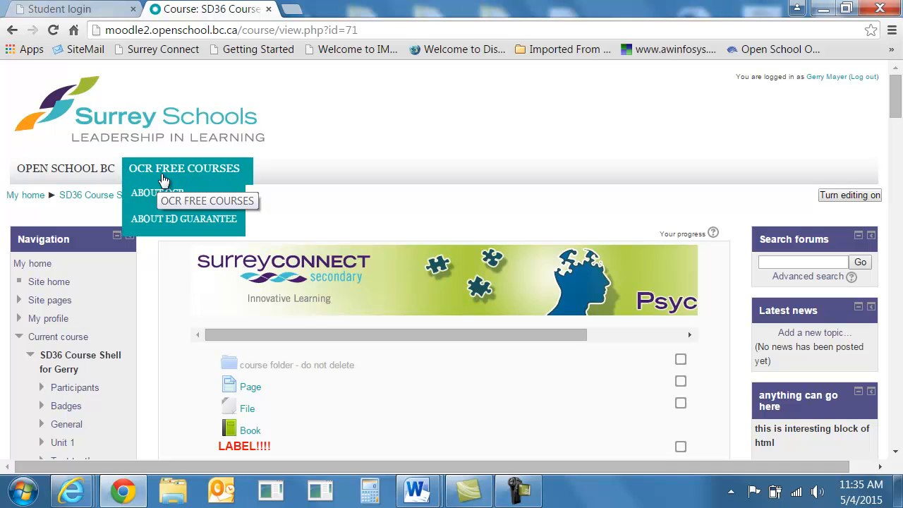
scroll(349, 226, down, 4)
scroll(349, 222, up, 4)
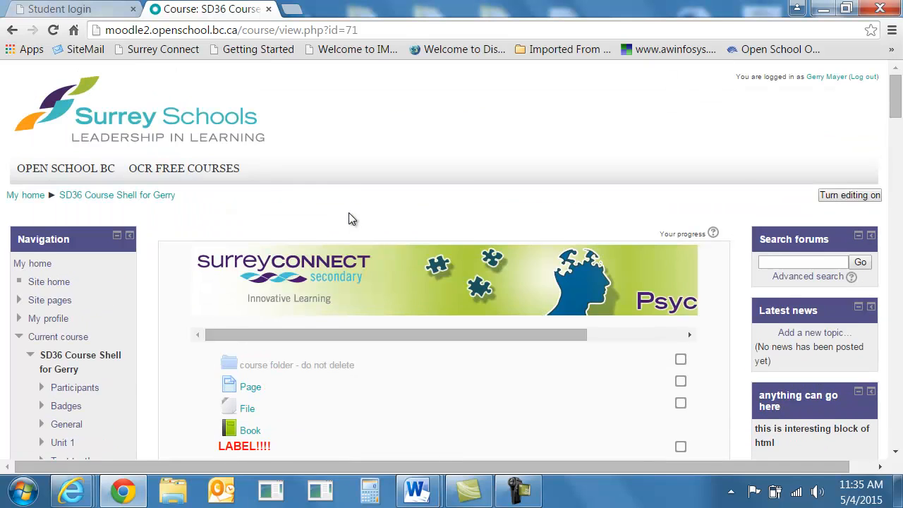
scroll(649, 220, down, 2)
scroll(662, 215, up, 2)
click(861, 199)
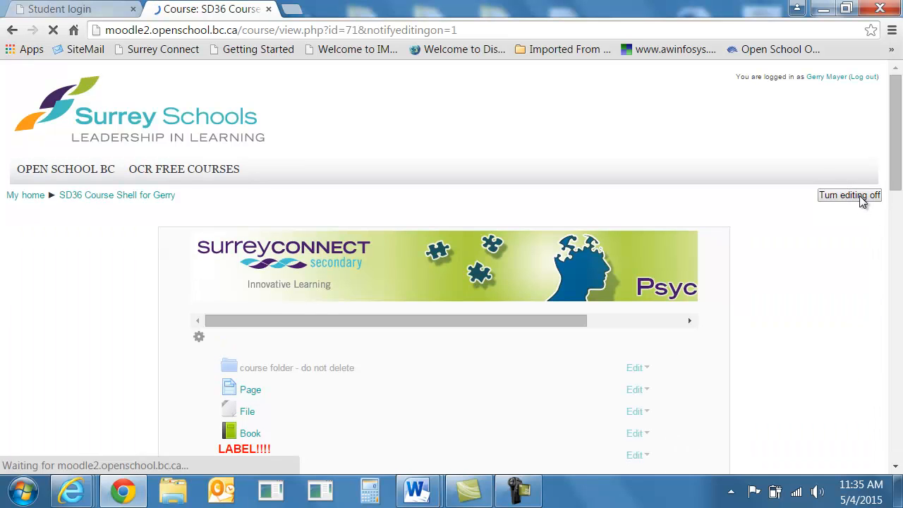
Add a new section at the end of the course, name it SESSION 9 instead of the default name, and save it
drag(897, 94, 901, 487)
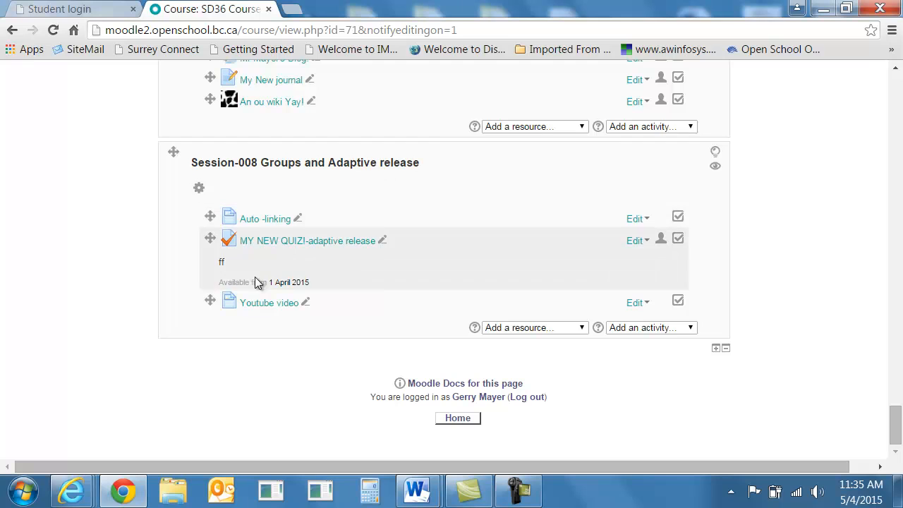
click(726, 348)
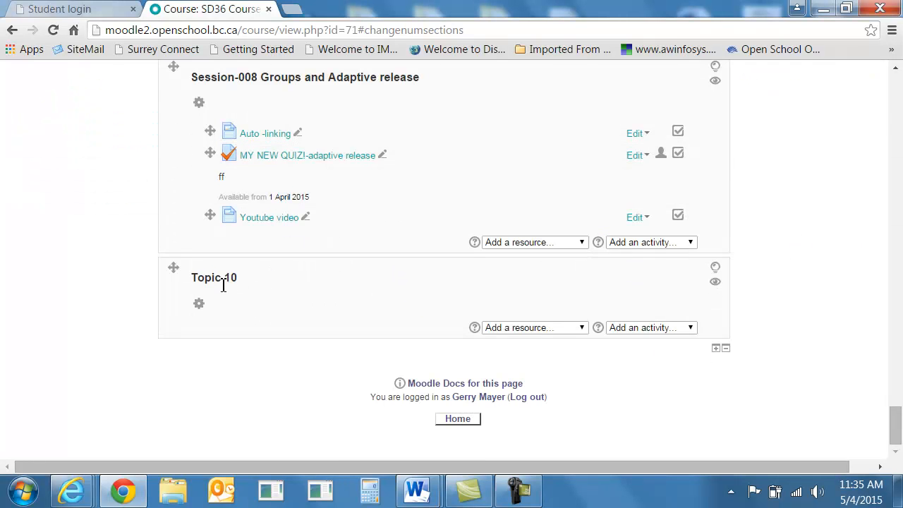
click(200, 304)
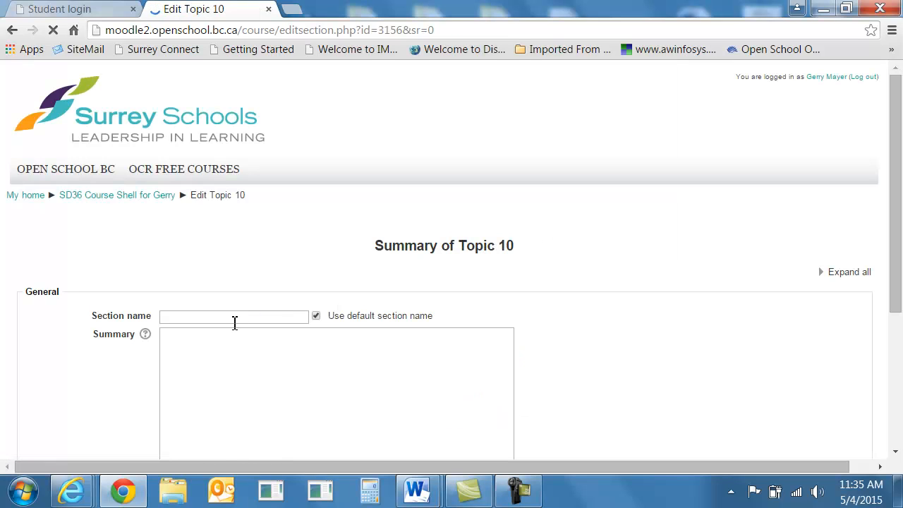
click(316, 315)
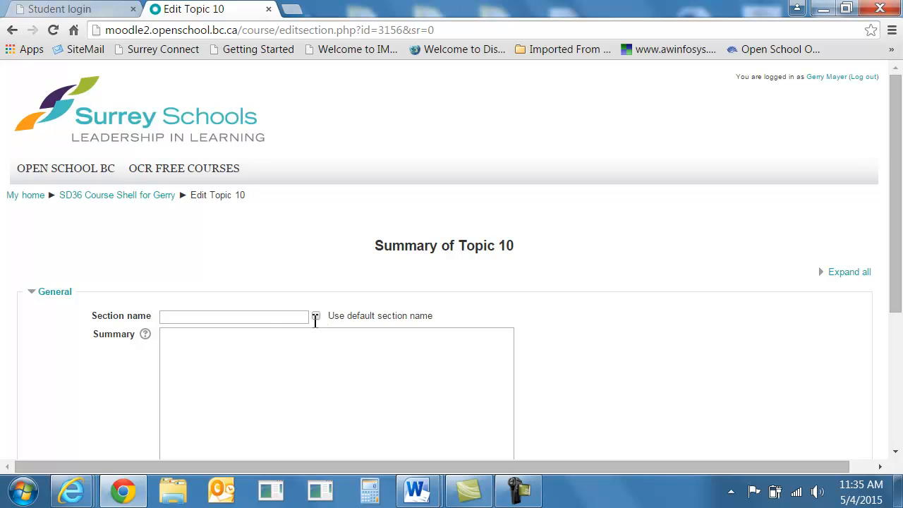
click(270, 324)
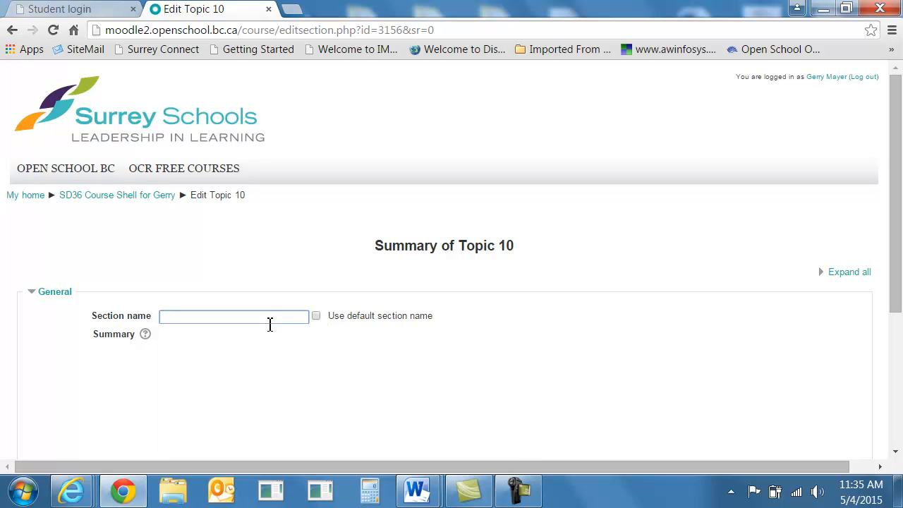
text(SESSION 9)
scroll(782, 294, down, 3)
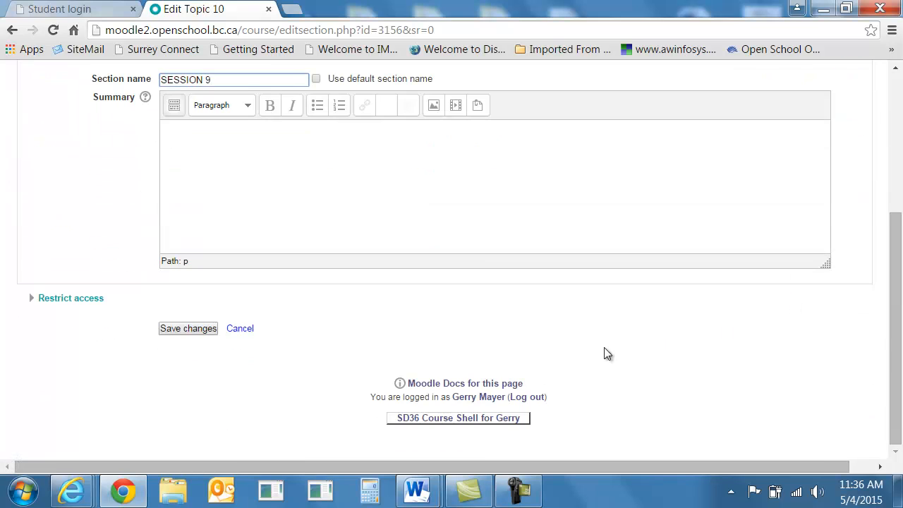
click(189, 328)
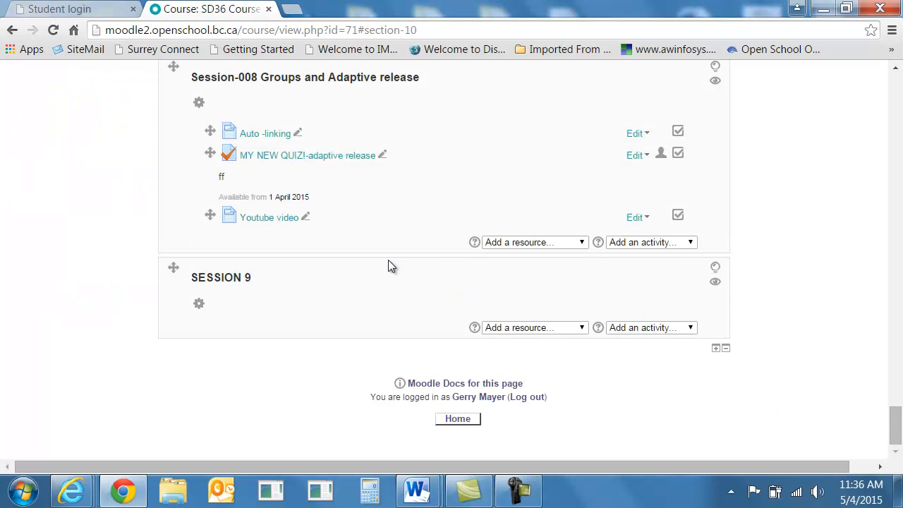
Add an Assignment activity to SESSION 9 and name it "extra attempt"
click(690, 327)
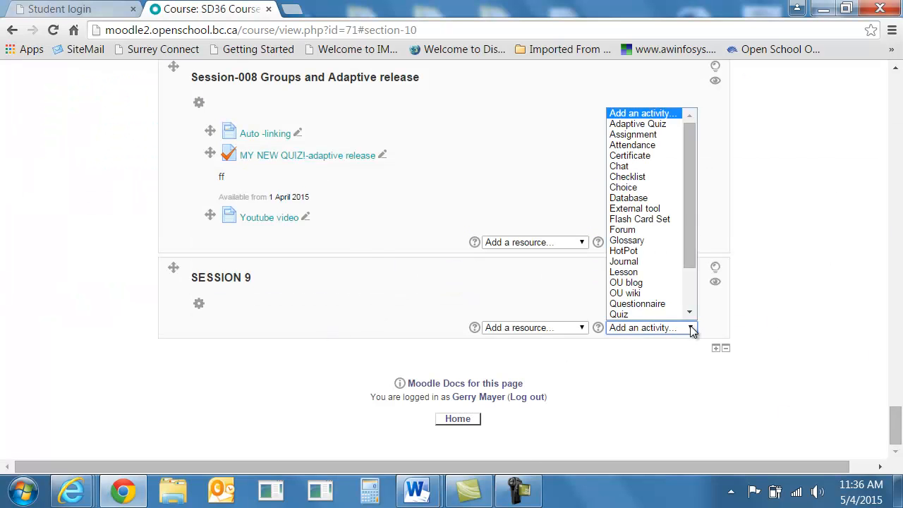
click(655, 136)
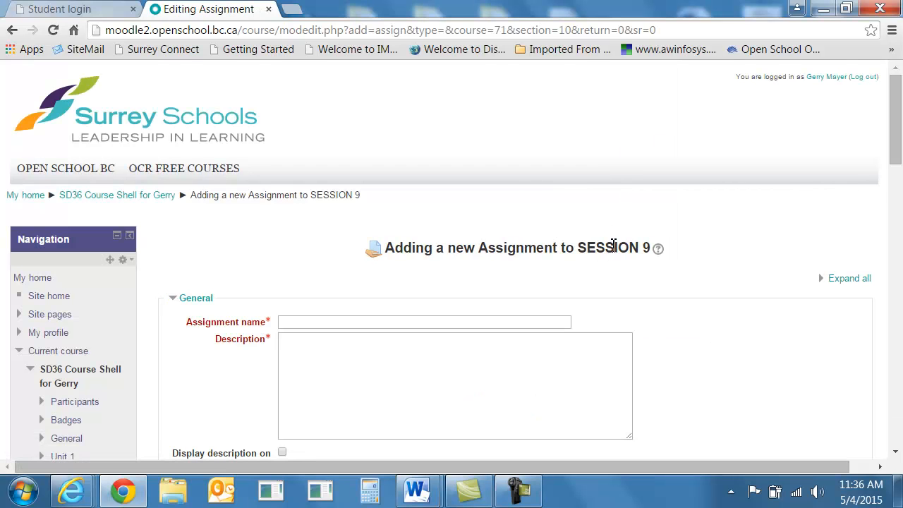
scroll(613, 243, down, 3)
scroll(386, 205, up, 1)
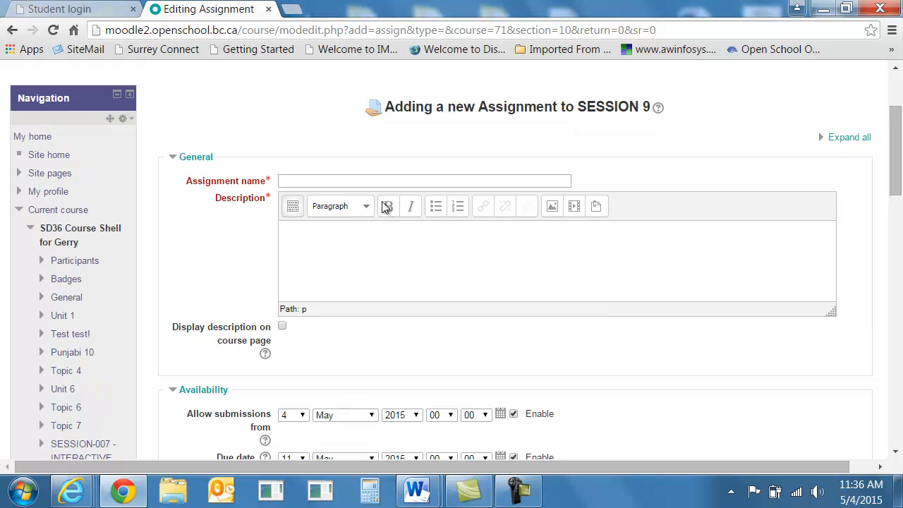
click(388, 181)
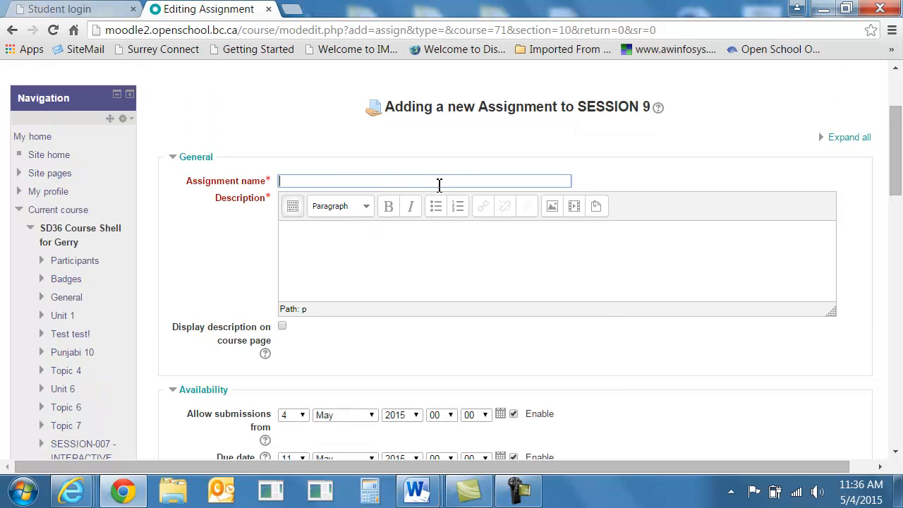
text(extra attempt)
In the assignment's submission settings, set Attempts reopened to Manually and Maximum attempts to 1
scroll(423, 205, down, 6)
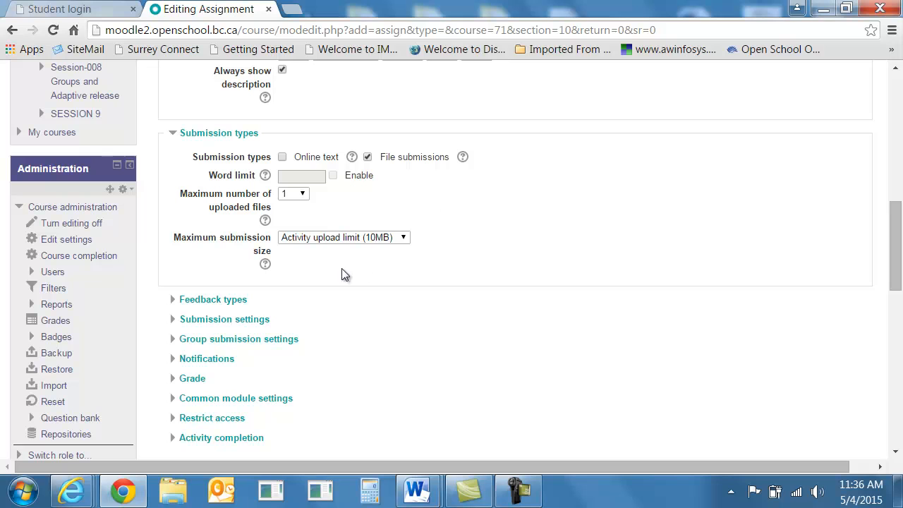
click(216, 318)
scroll(383, 313, down, 2)
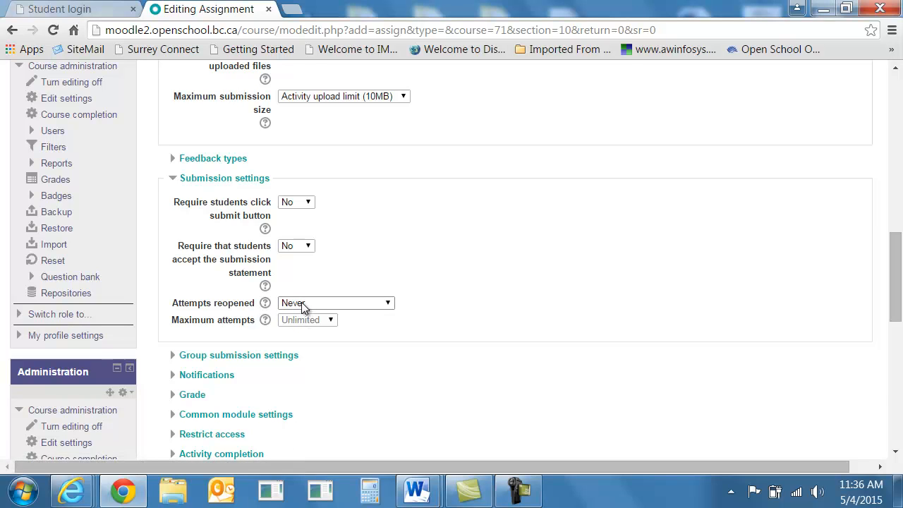
click(387, 305)
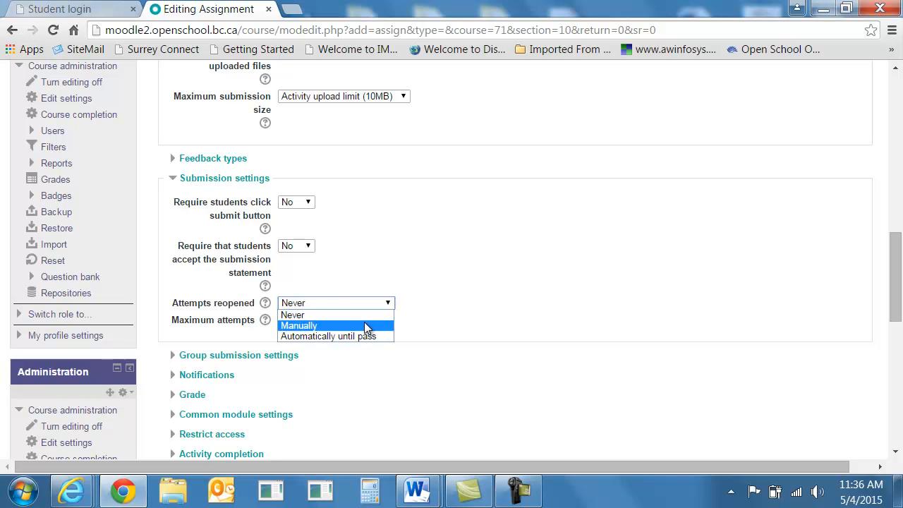
click(368, 324)
click(331, 320)
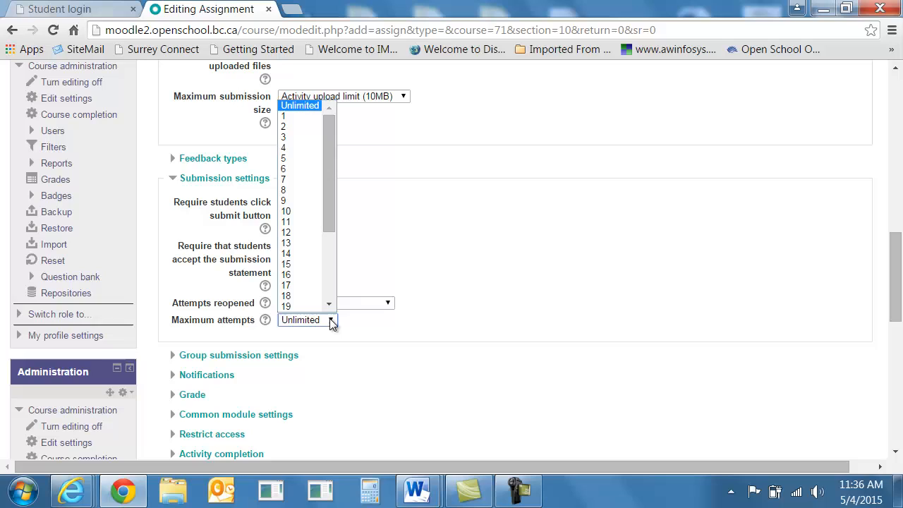
click(289, 116)
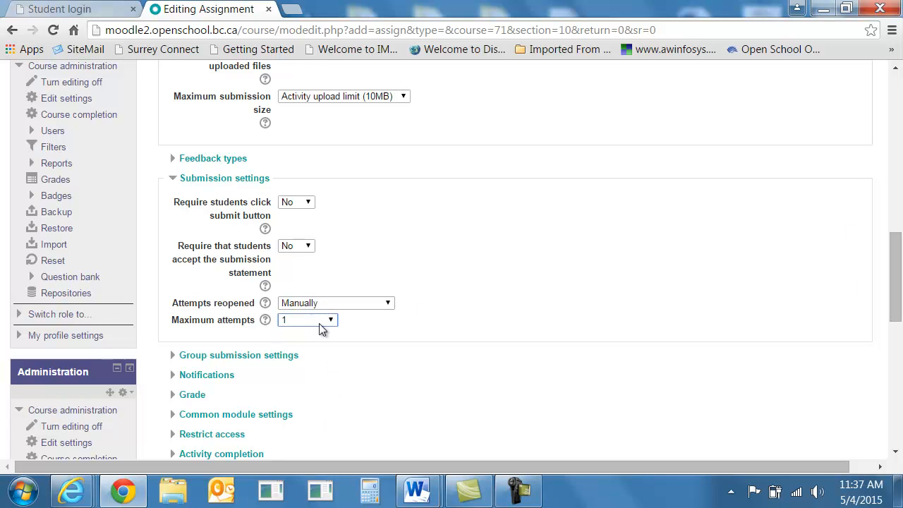
Enter "eddd" as the required assignment description, then save and display the assignment
scroll(345, 338, down, 3)
click(420, 274)
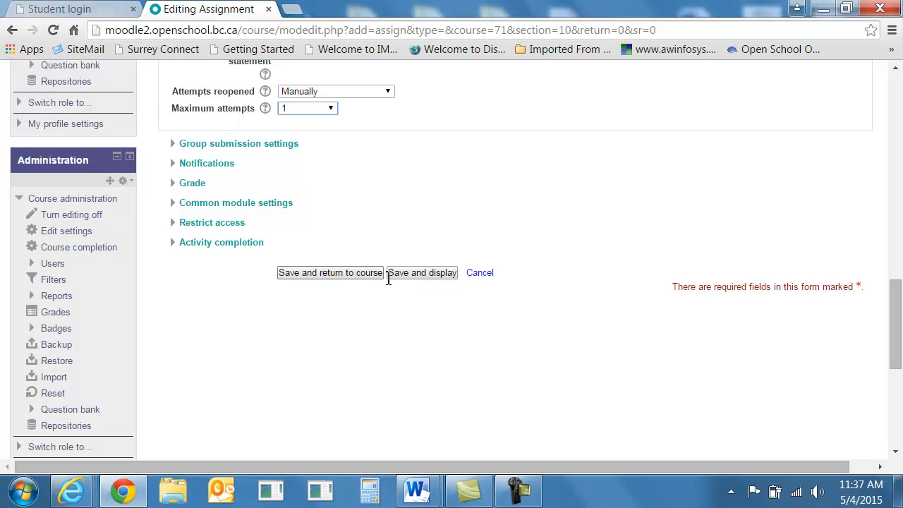
click(389, 334)
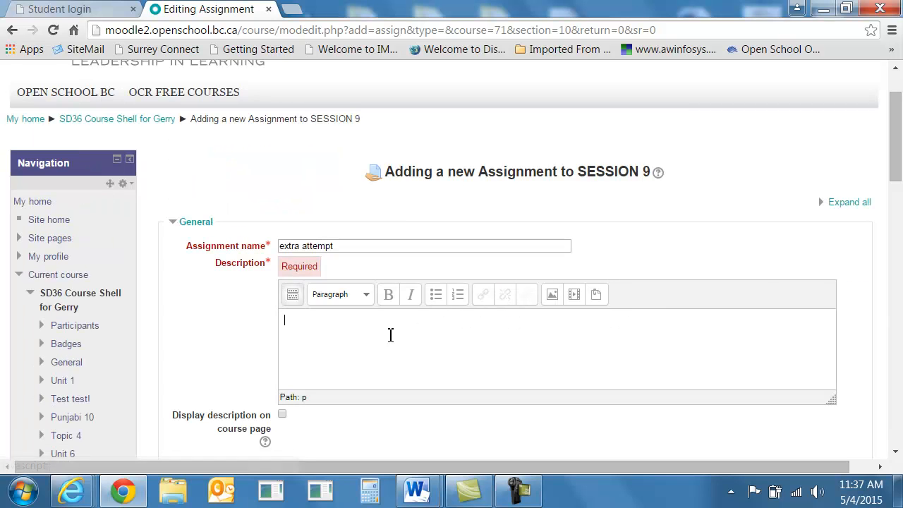
text(asdf)
scroll(447, 369, down, 10)
scroll(381, 405, down, 2)
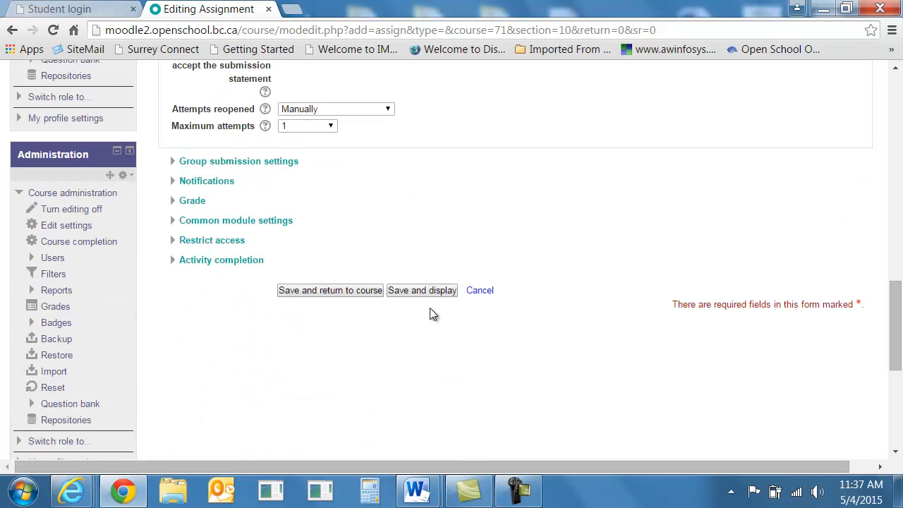
click(422, 290)
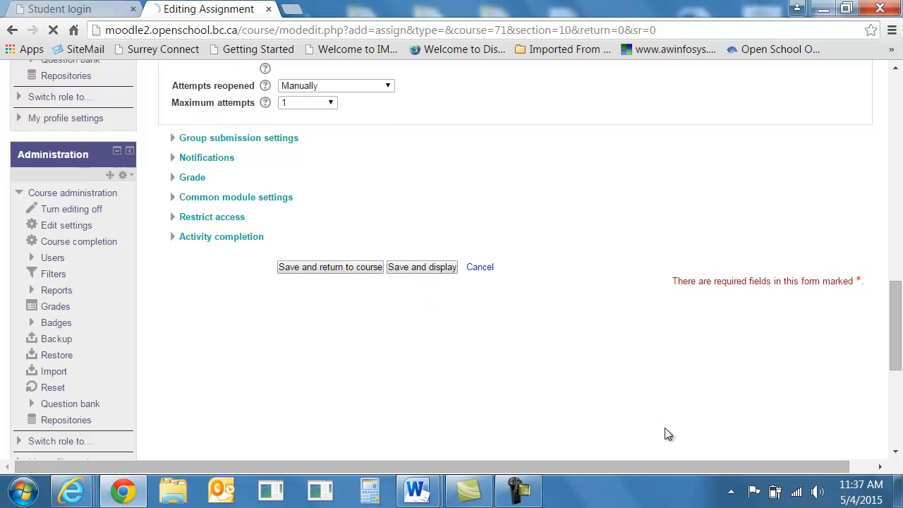
click(515, 492)
click(830, 421)
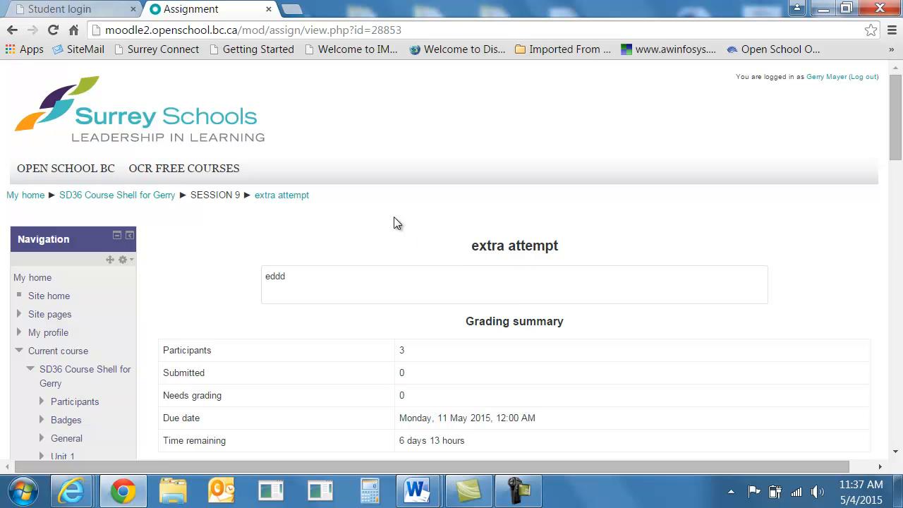
Examine the extra attempt assignment's grading summary, submission status and administration options
scroll(318, 309, down, 5)
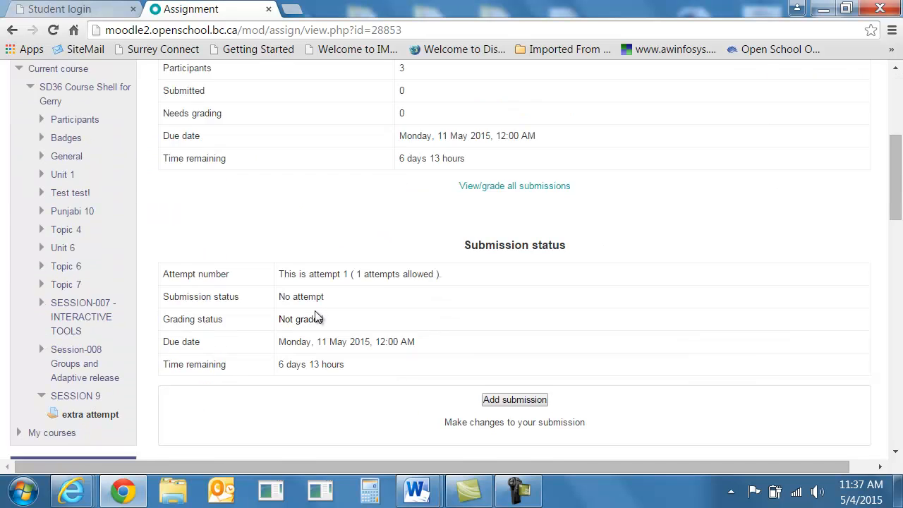
scroll(317, 317, up, 5)
scroll(316, 317, down, 3)
scroll(315, 323, down, 5)
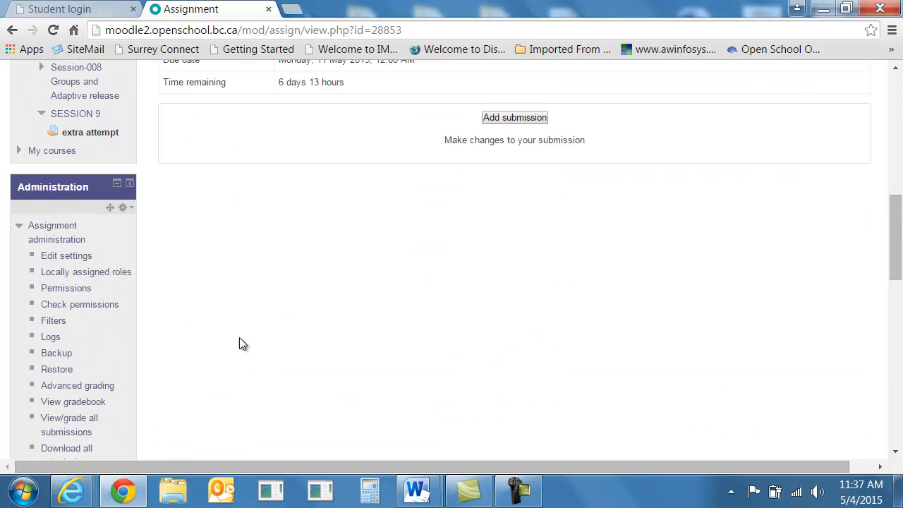
scroll(249, 319, down, 5)
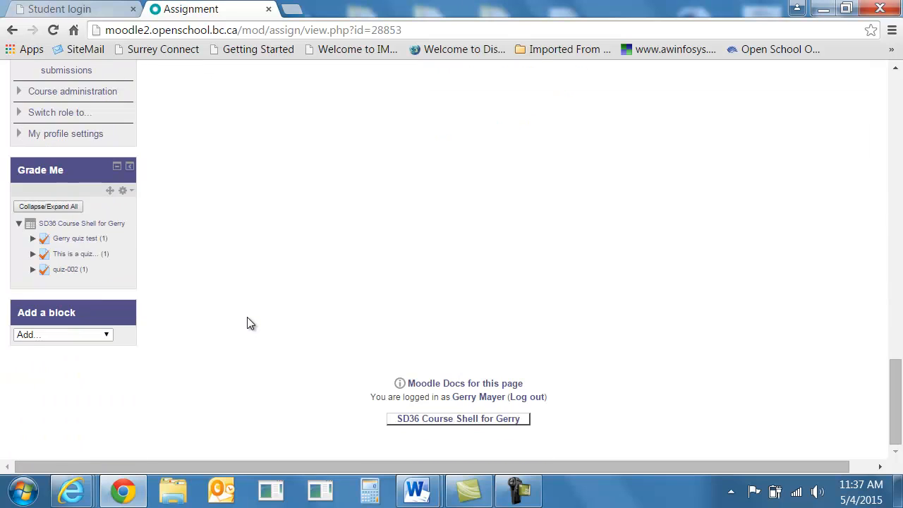
scroll(247, 323, up, 15)
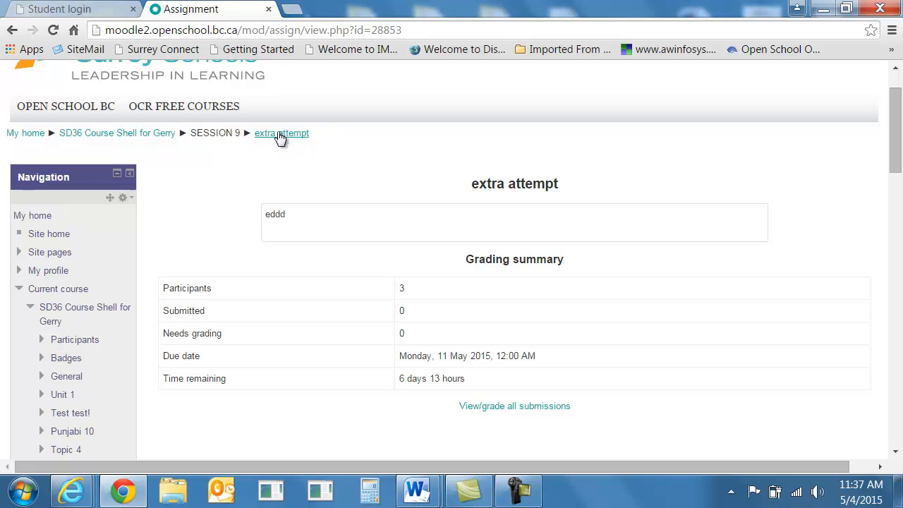
Go back to the course page and open the extra attempt assignment in SESSION 9
click(106, 134)
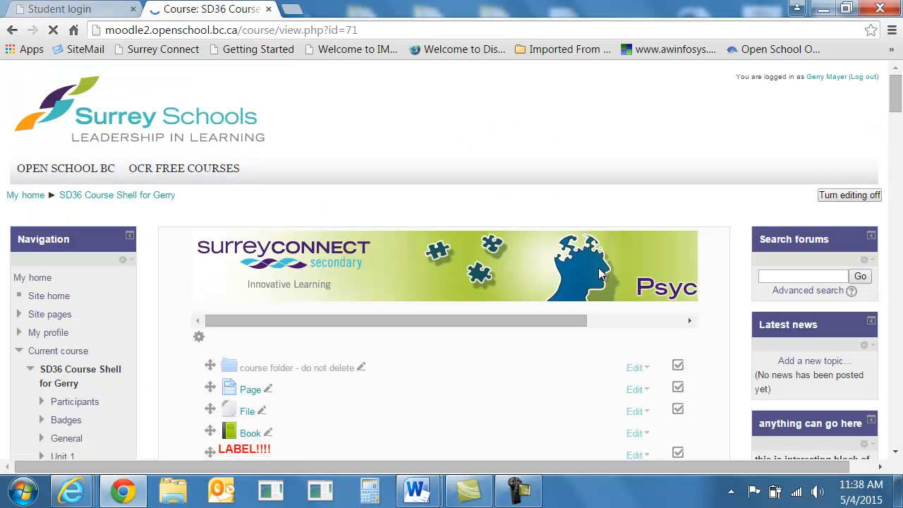
scroll(564, 289, down, 5)
scroll(565, 279, down, 10)
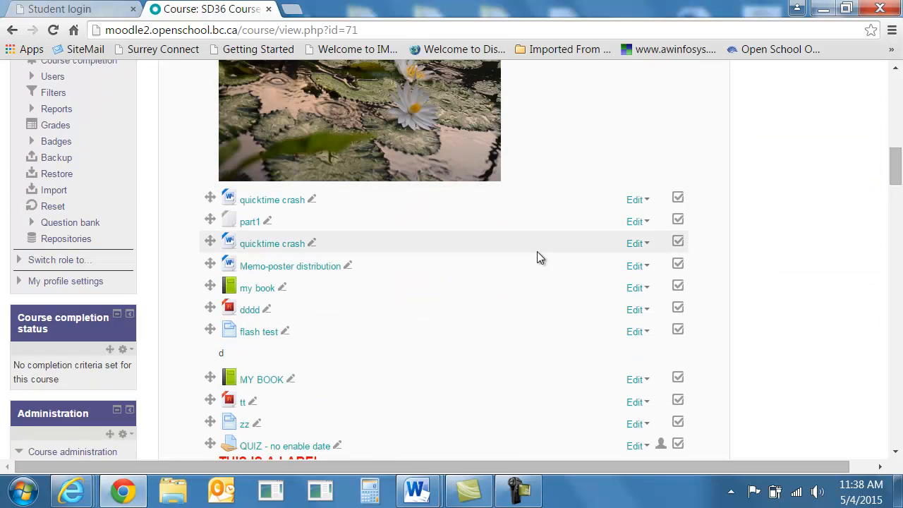
drag(894, 189, 897, 439)
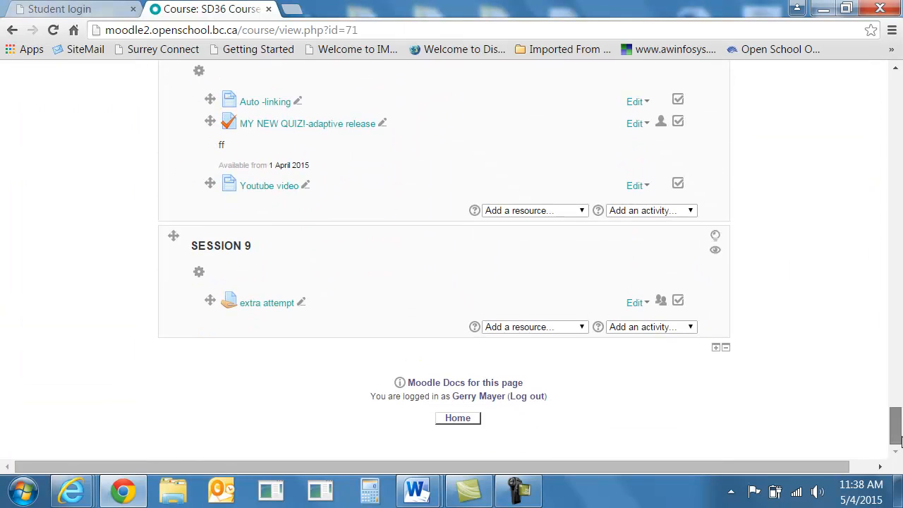
click(255, 307)
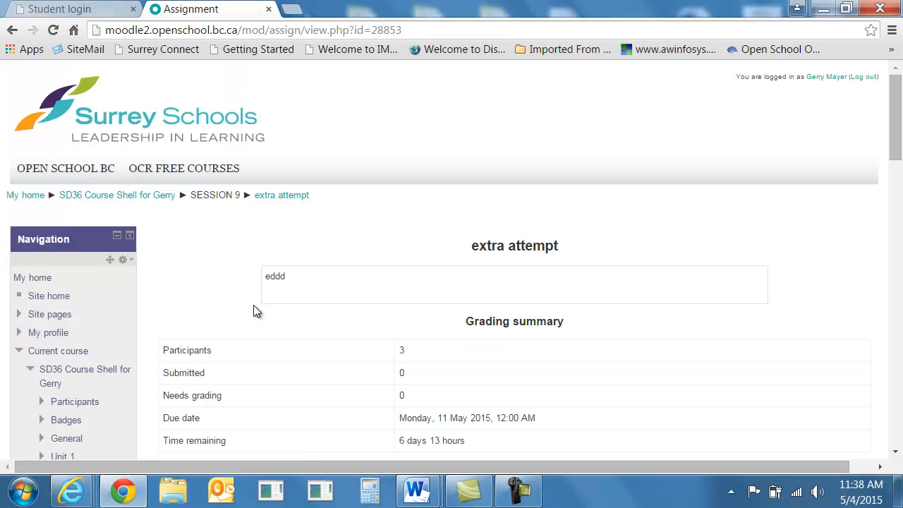
Open the grading page with all submissions of the extra attempt assignment
scroll(255, 311, down, 2)
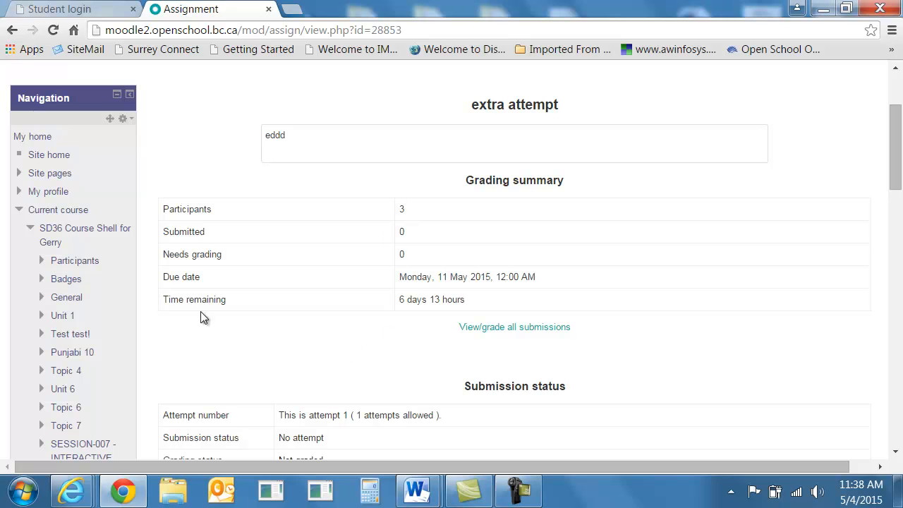
scroll(479, 311, down, 2)
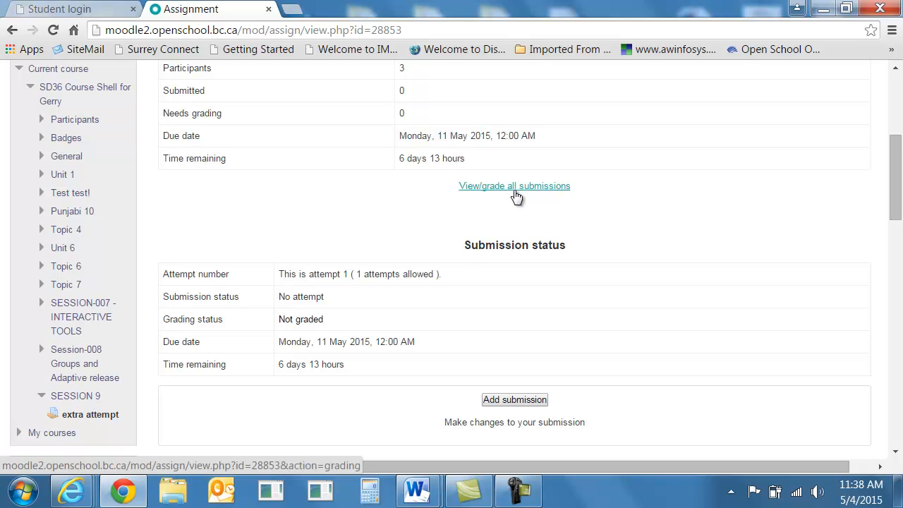
click(514, 188)
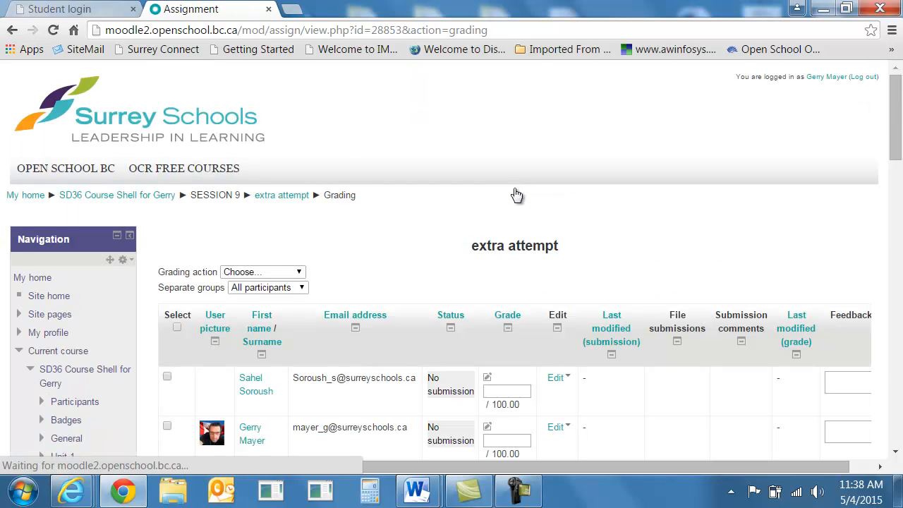
Select the last student in the grading table and choose Allow another attempt as the action for the selected submissions
scroll(533, 217, down, 3)
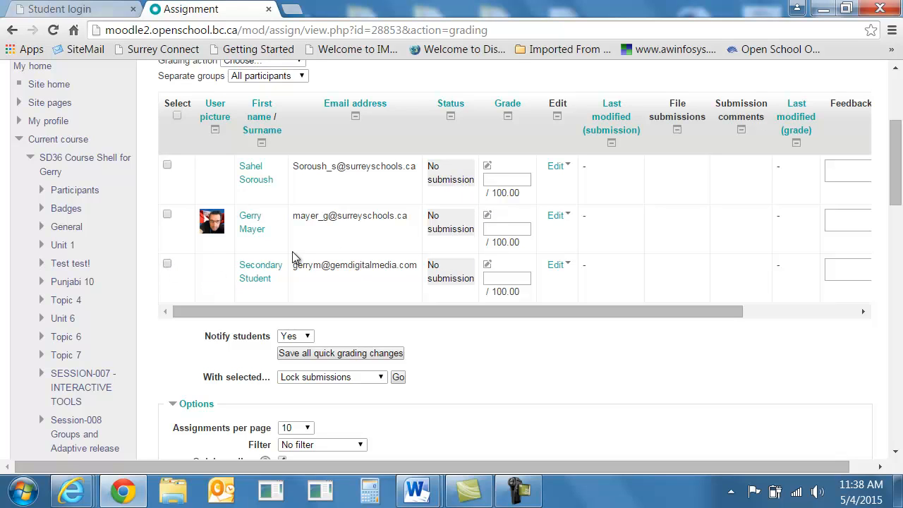
click(167, 264)
scroll(363, 324, down, 1)
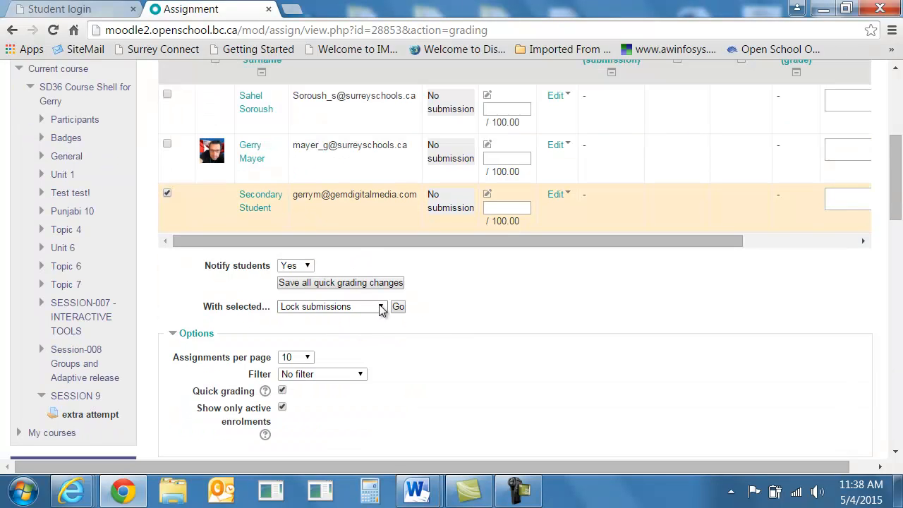
click(338, 306)
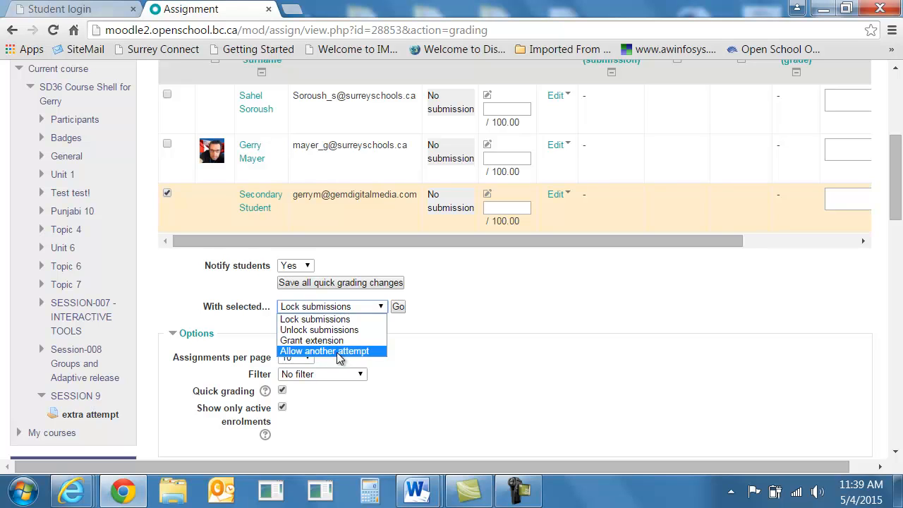
click(440, 376)
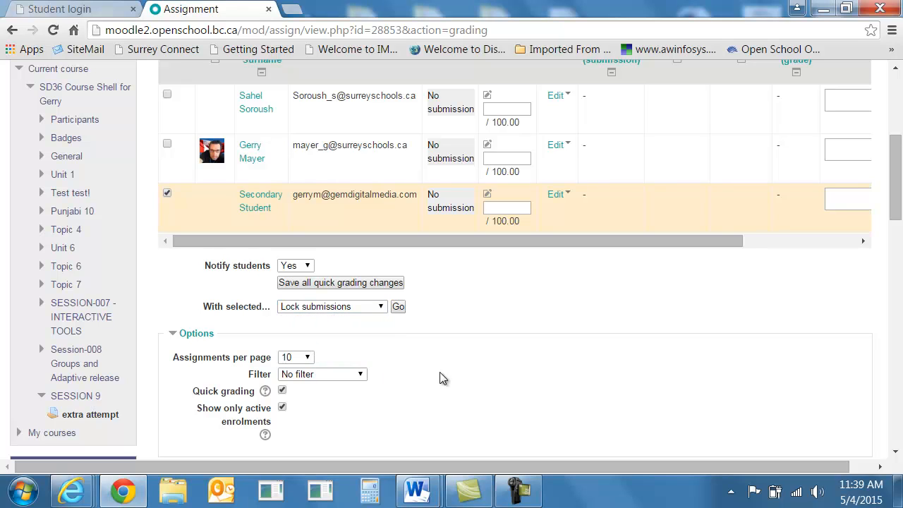
click(357, 307)
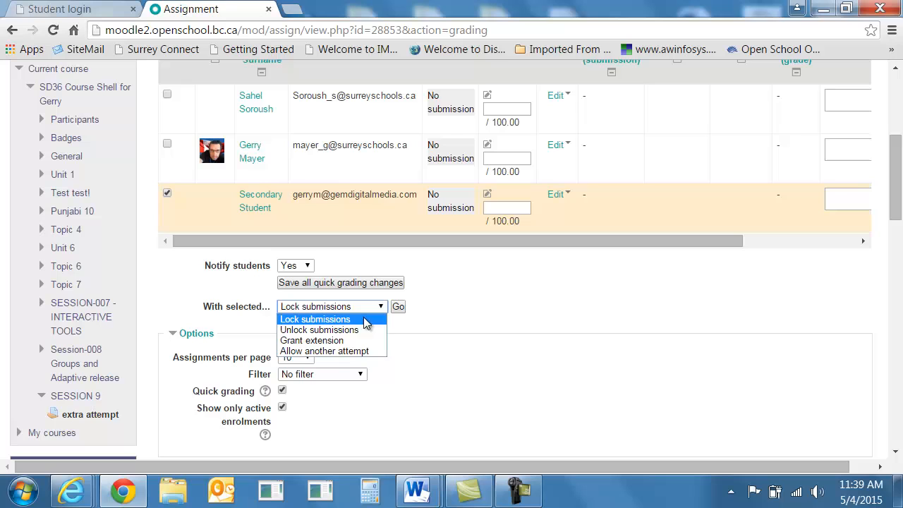
click(338, 349)
scroll(425, 362, down, 1)
scroll(425, 361, up, 3)
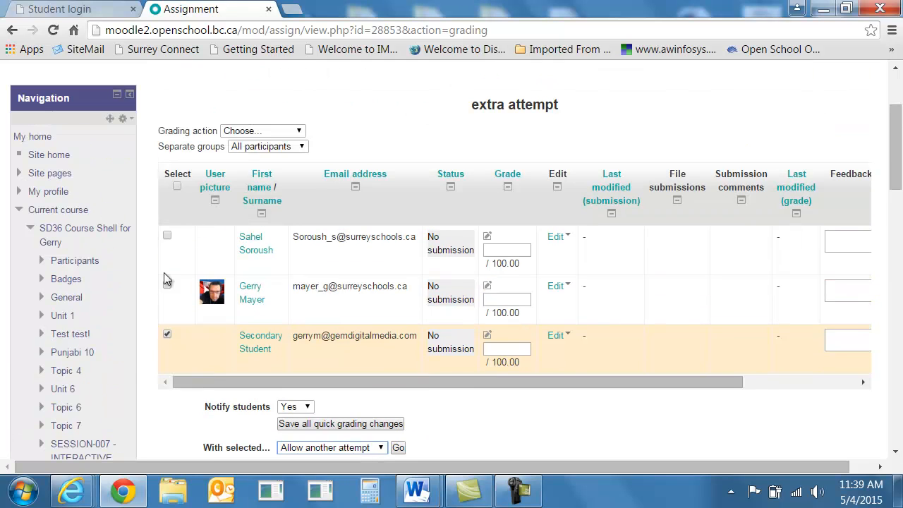
scroll(696, 233, down, 6)
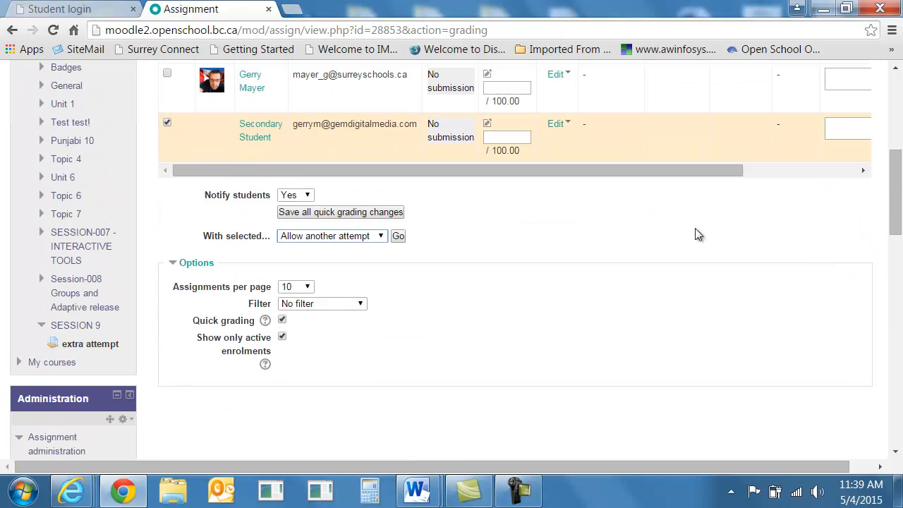
scroll(608, 268, up, 6)
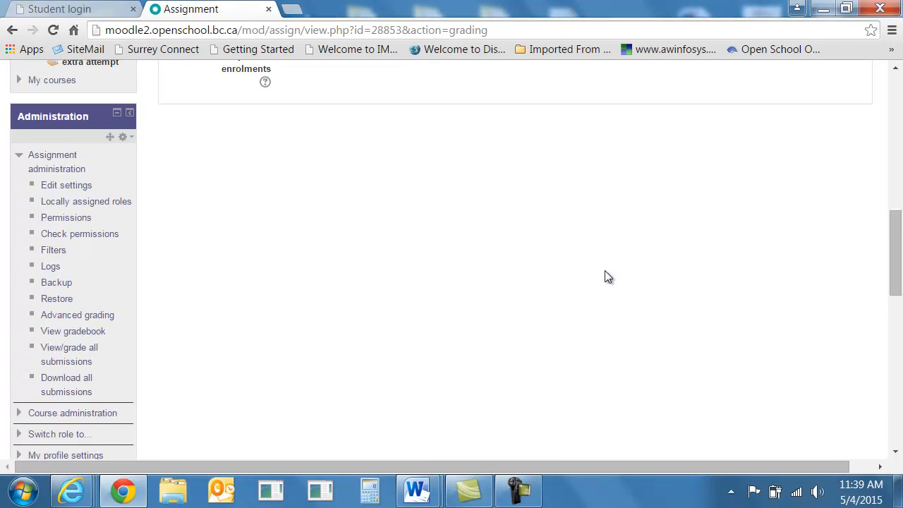
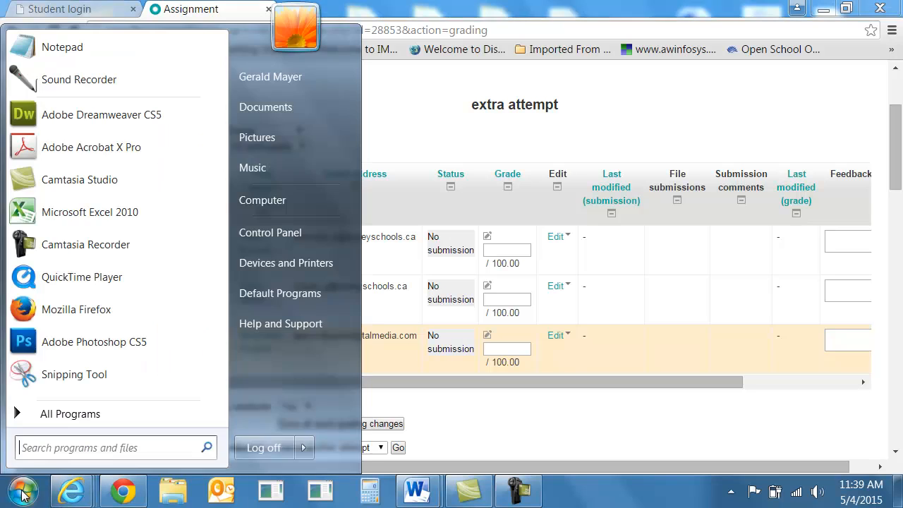
Open youtube.com in a new browser tab
click(36, 495)
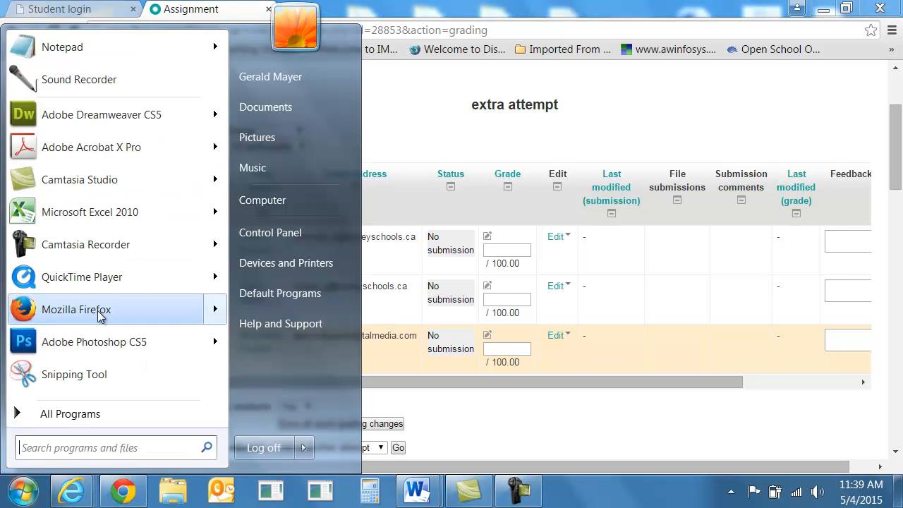
click(124, 494)
mouse_move(123, 499)
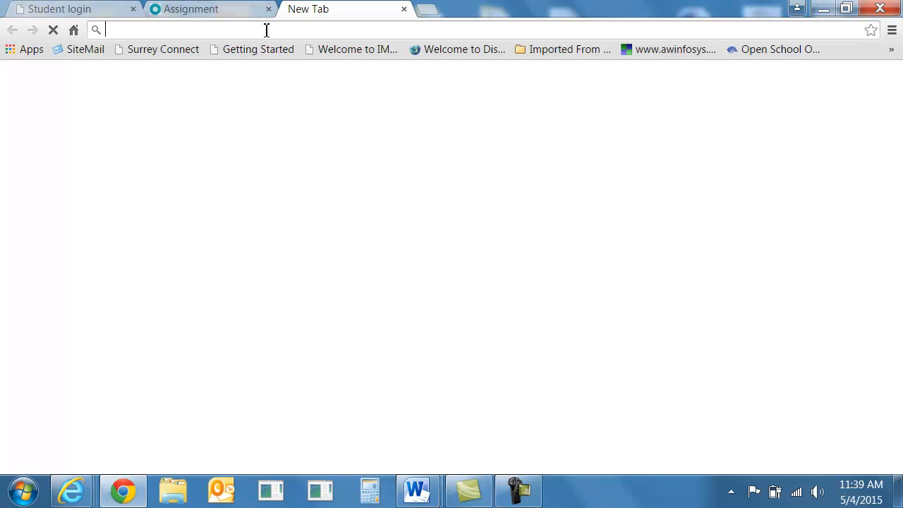
text(youtube)
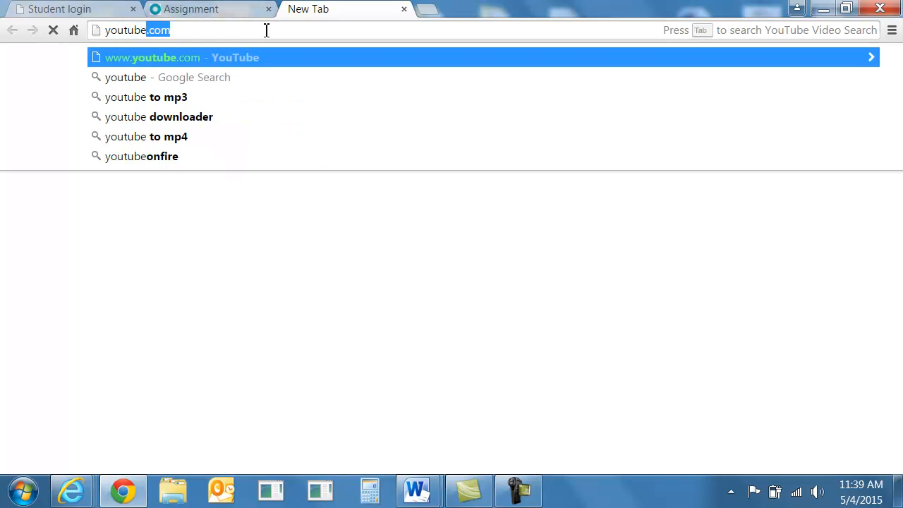
text(.com)
key(Return)
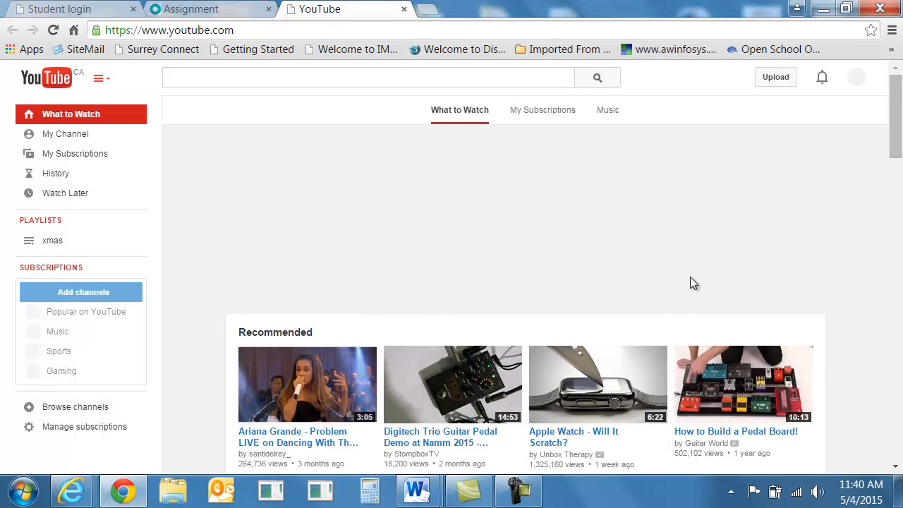
Open the recommended video "Apple Watch - Will It Scratch?" on YouTube
scroll(690, 282, down, 1)
scroll(407, 360, down, 2)
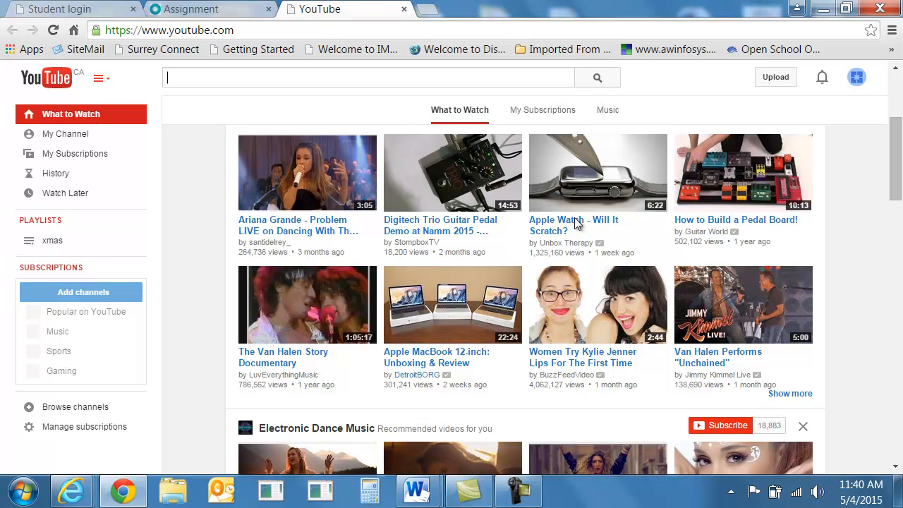
click(577, 223)
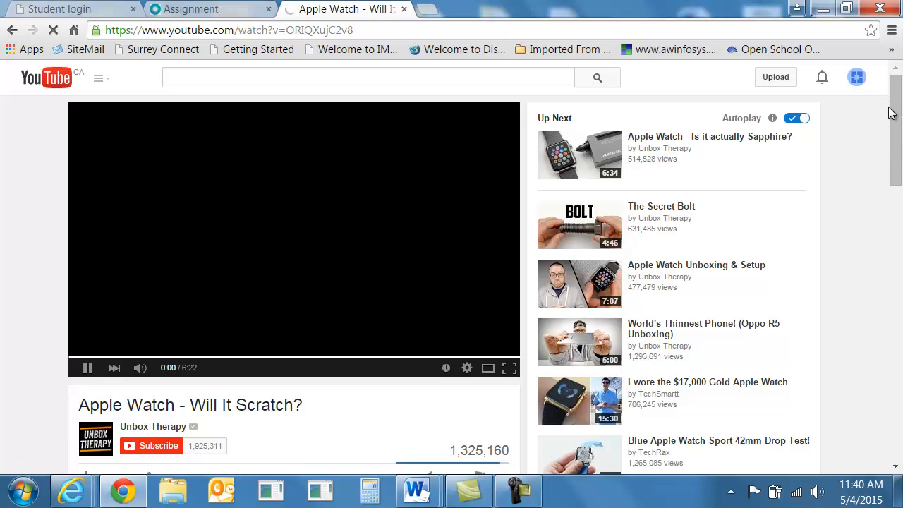
Display the sharing options of the Apple Watch video and pause its playback
scroll(897, 111, down, 3)
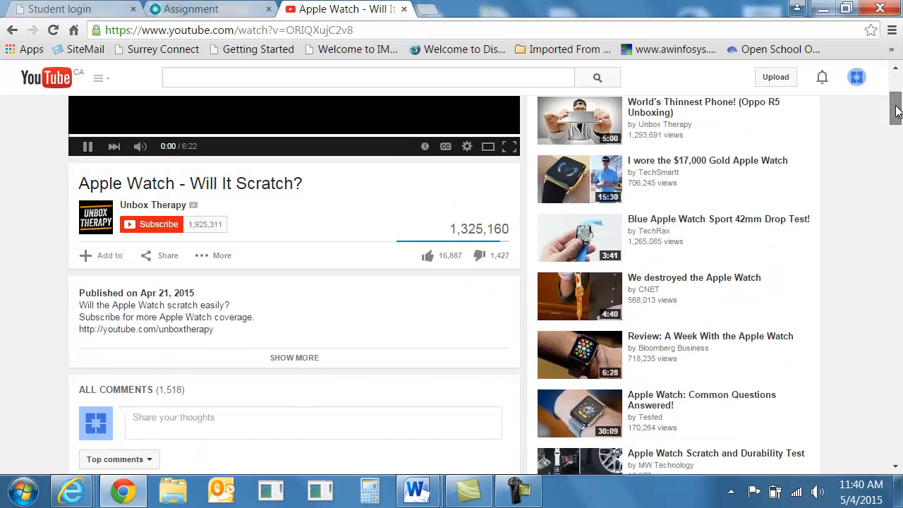
drag(895, 106, 896, 115)
scroll(248, 202, up, 1)
scroll(249, 203, up, 1)
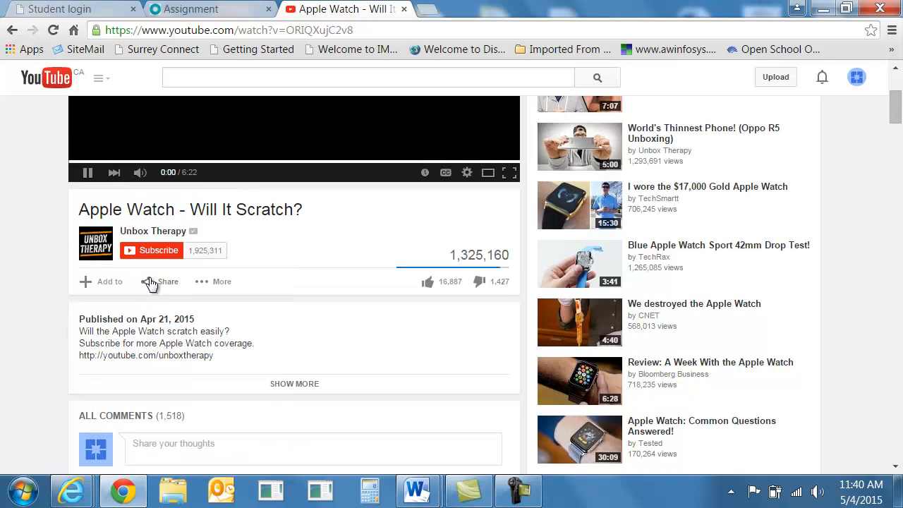
click(164, 289)
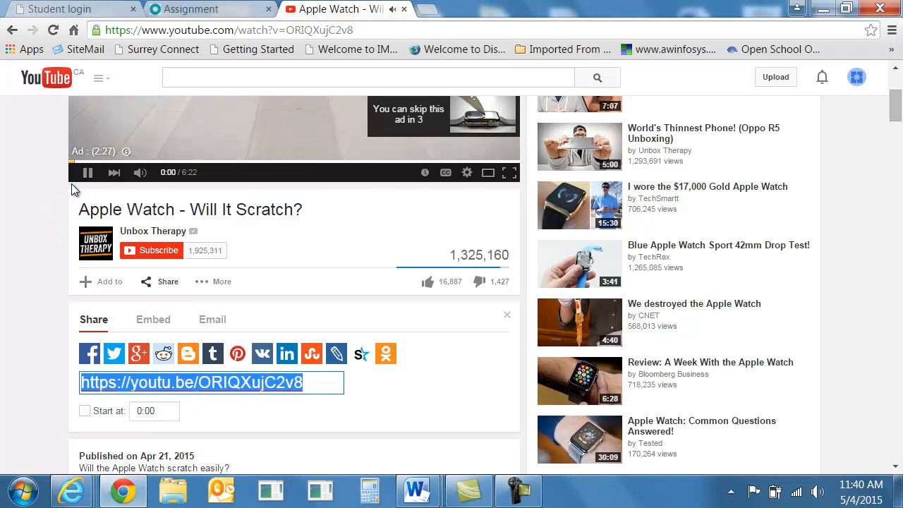
click(87, 172)
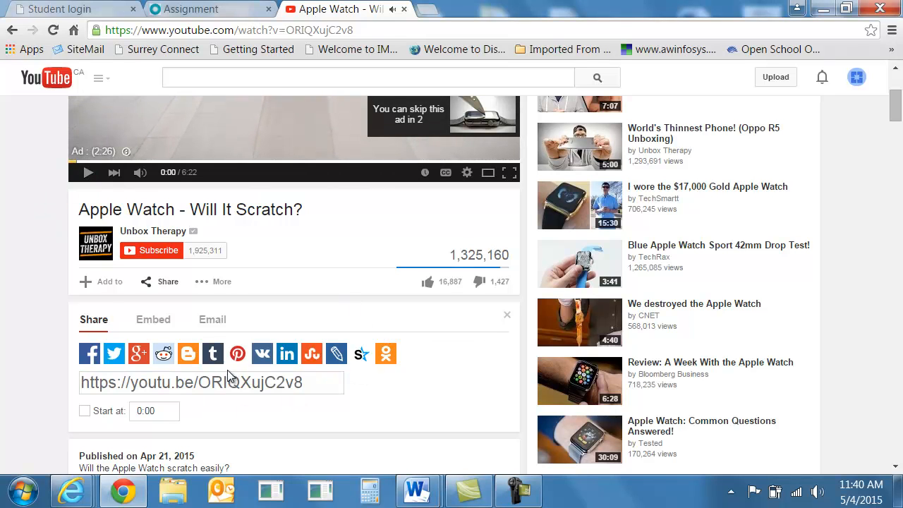
scroll(293, 359, up, 3)
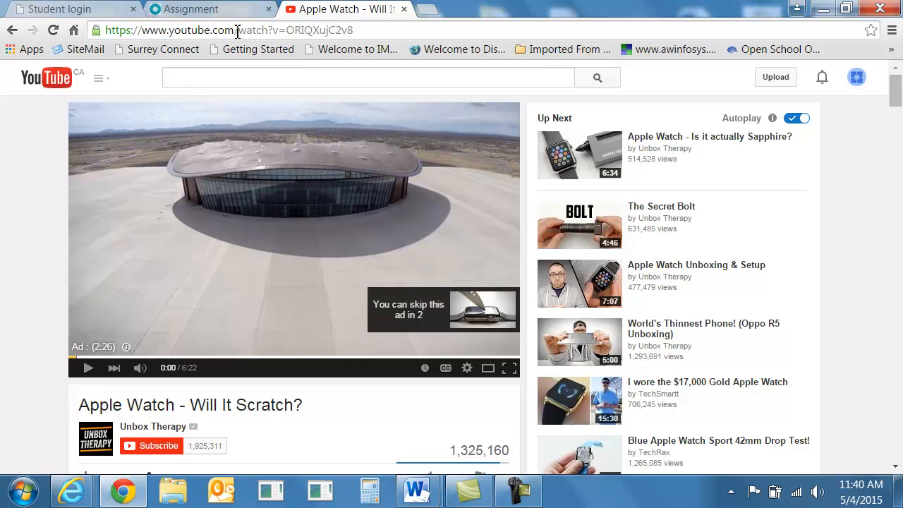
scroll(273, 204, down, 3)
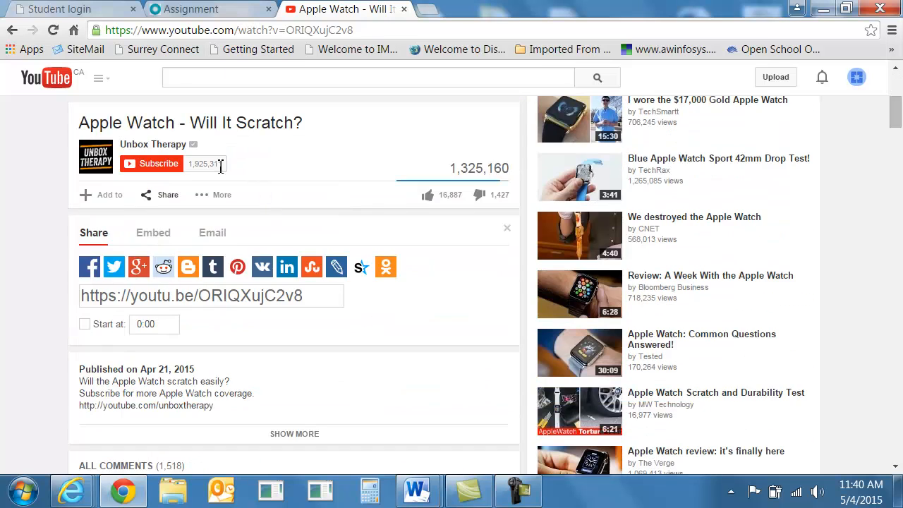
scroll(233, 187, up, 1)
scroll(236, 292, down, 1)
click(169, 218)
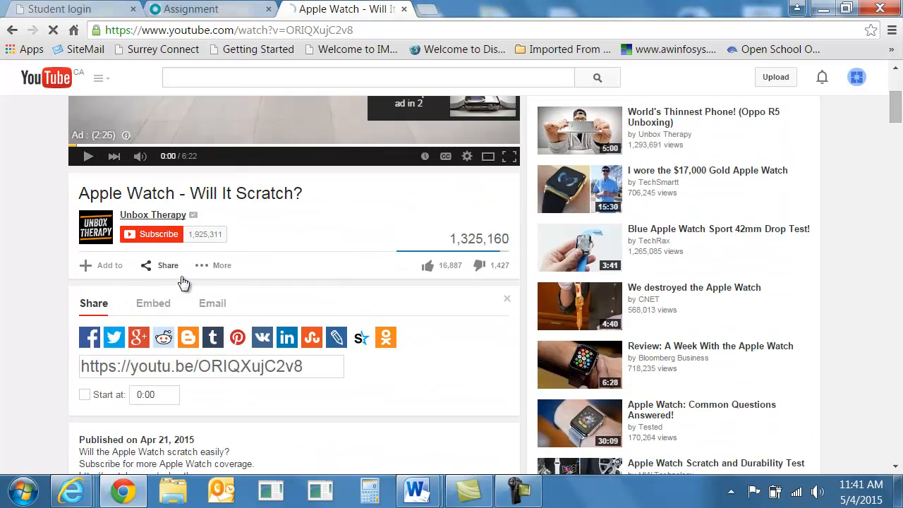
click(210, 369)
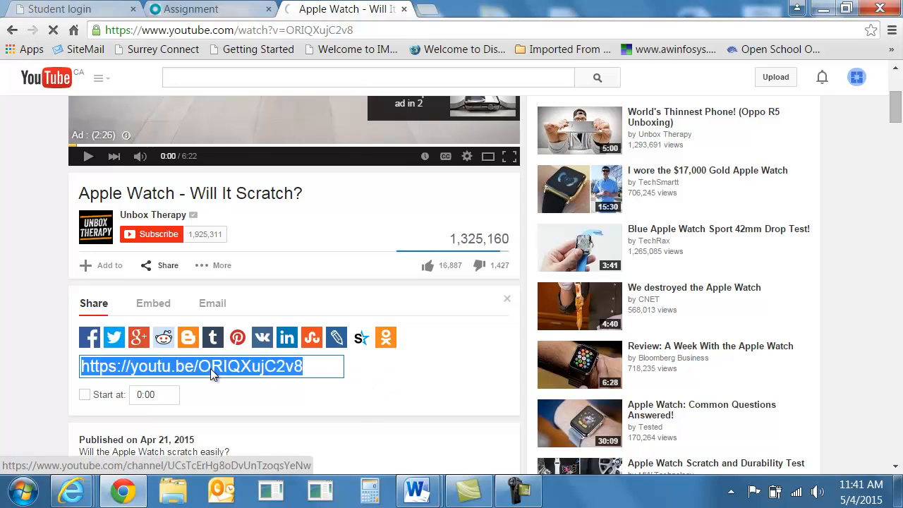
click(262, 362)
key(ctrl+c)
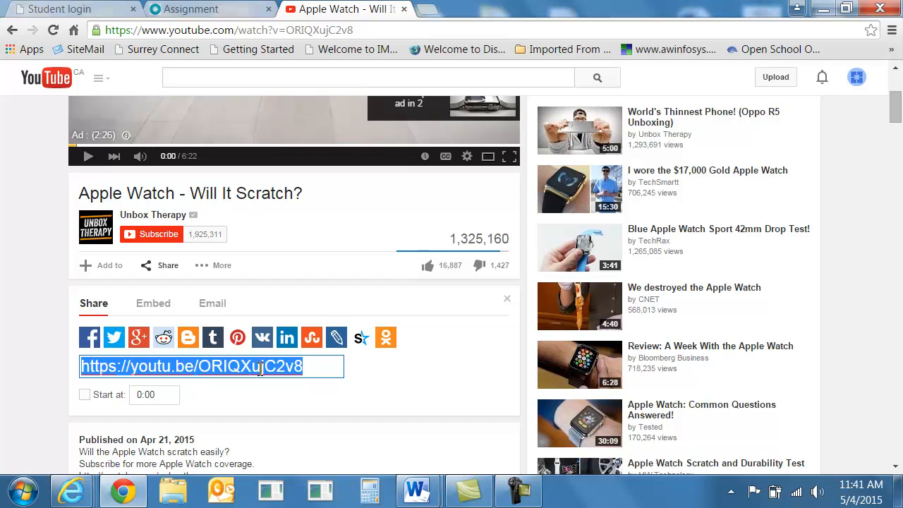
Switch back to Moodle and return to the SD36 course page, leaving the grading page without saving changes
click(191, 11)
scroll(246, 176, up, 2)
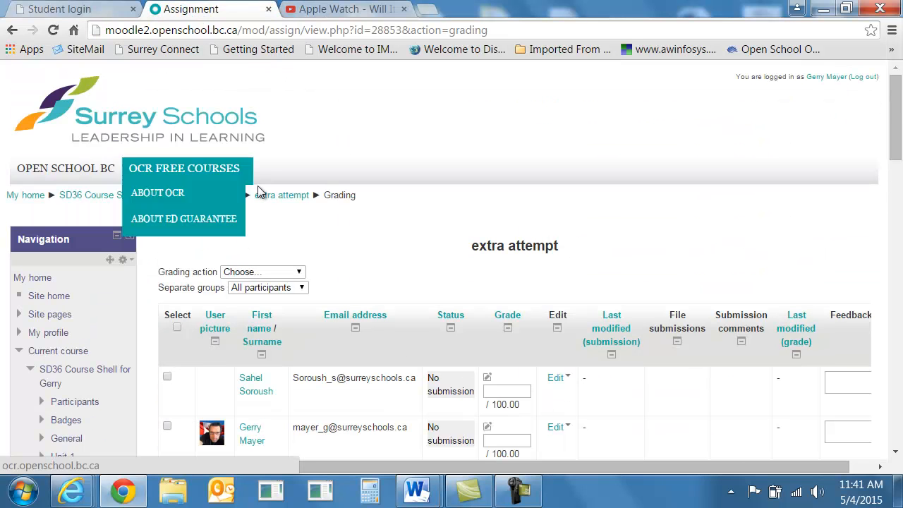
click(106, 196)
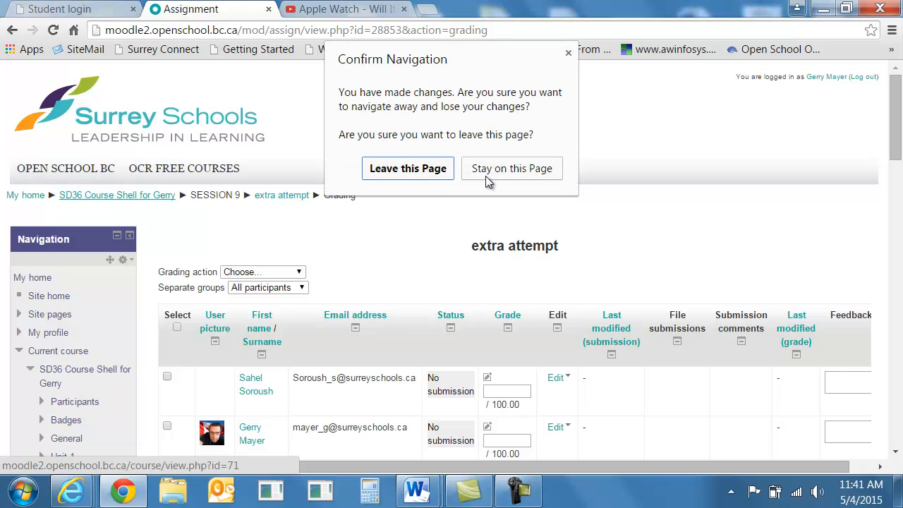
click(419, 170)
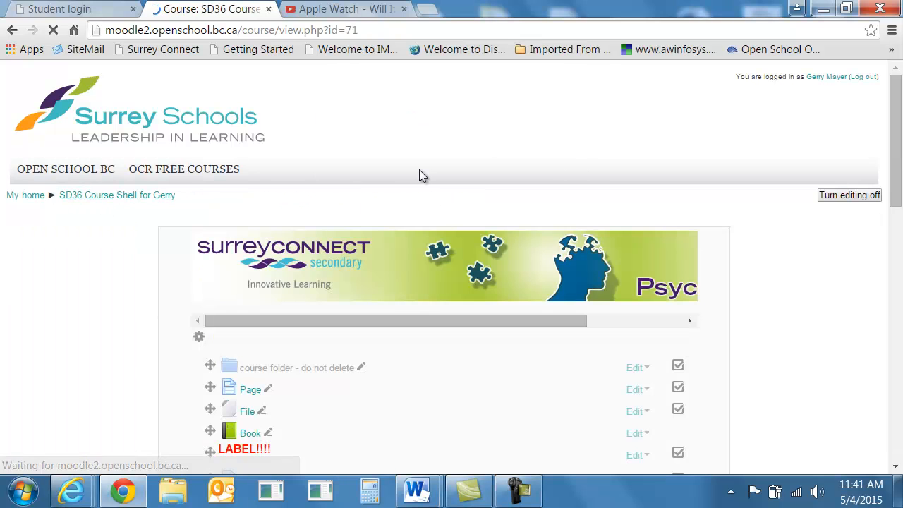
Start adding a new Page resource to SESSION 9 of the course
scroll(499, 185, down, 20)
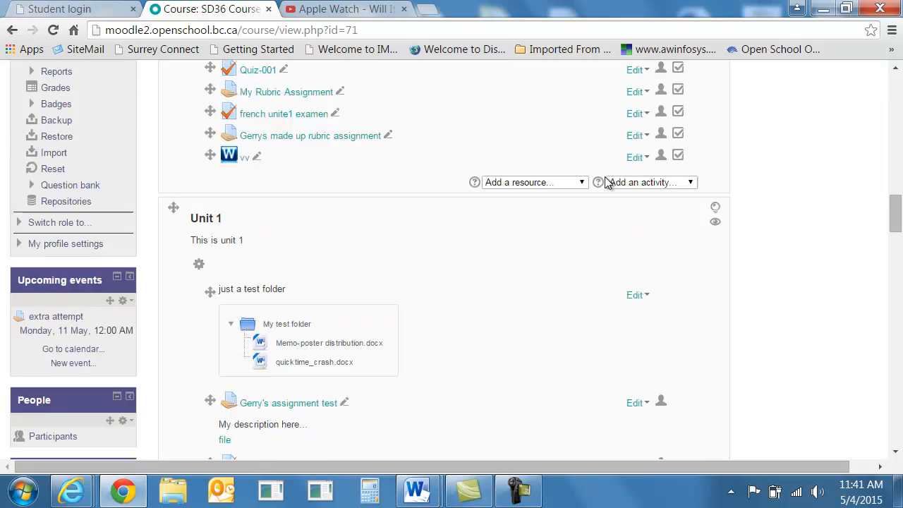
scroll(649, 240, down, 20)
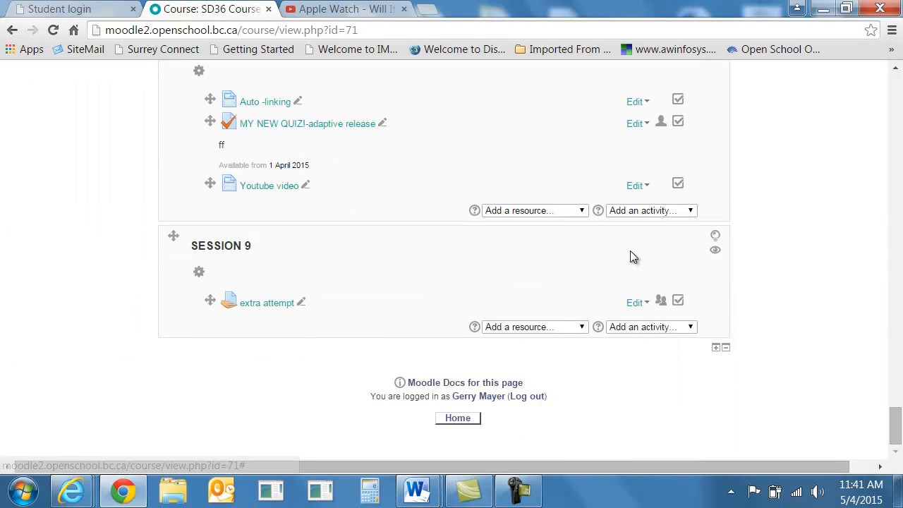
click(582, 328)
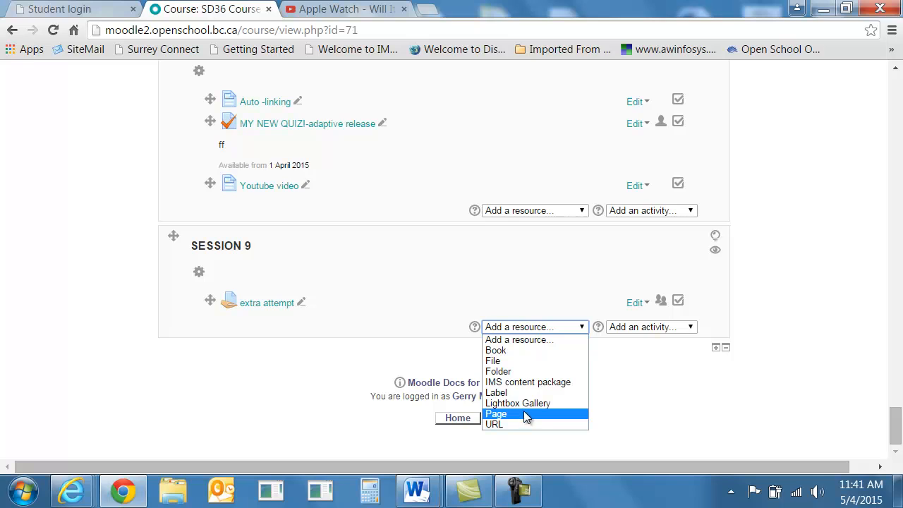
click(375, 327)
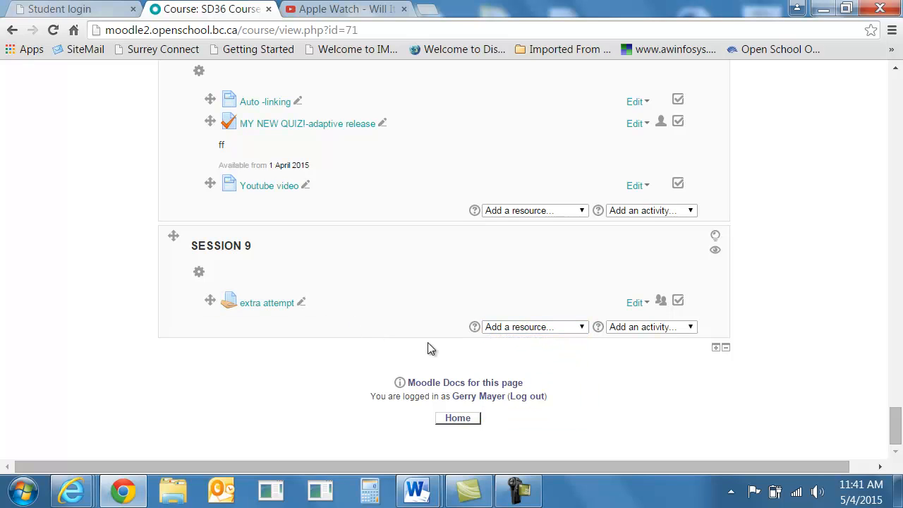
click(579, 328)
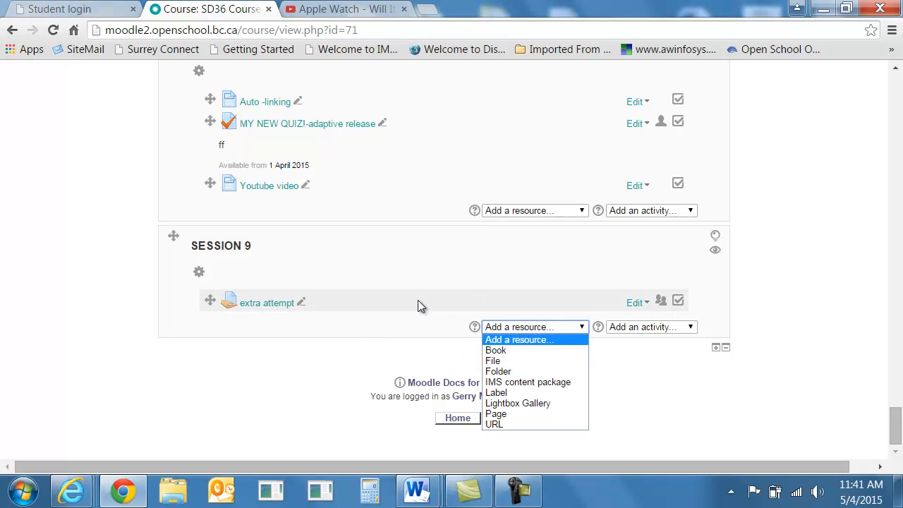
click(326, 326)
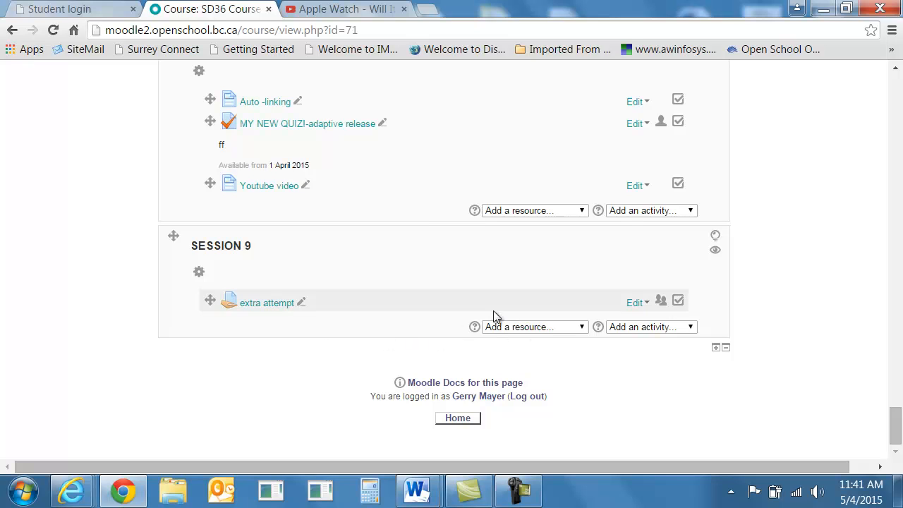
click(566, 329)
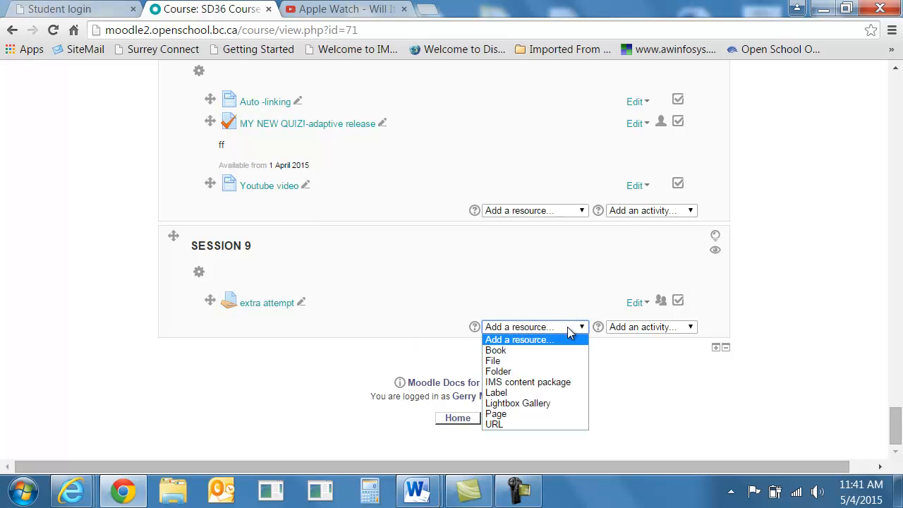
click(540, 415)
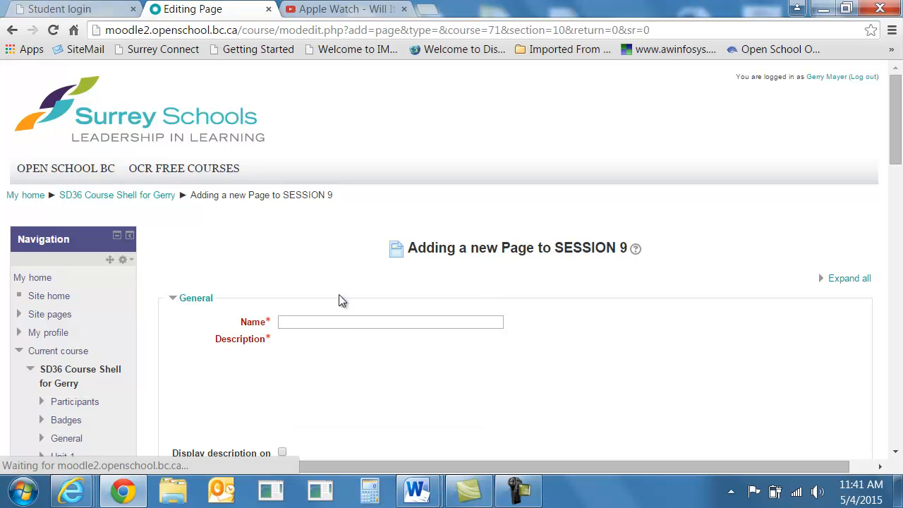
click(341, 321)
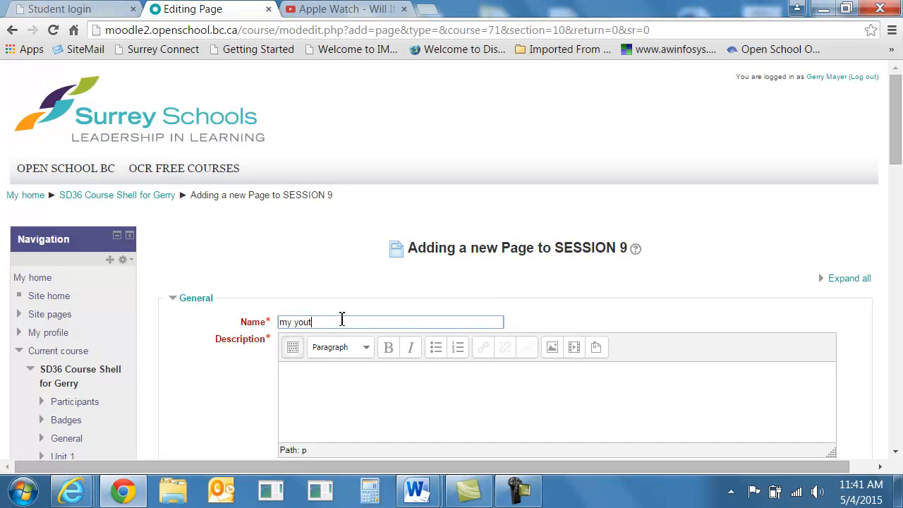
text(my youtube video)
scroll(635, 282, down, 2)
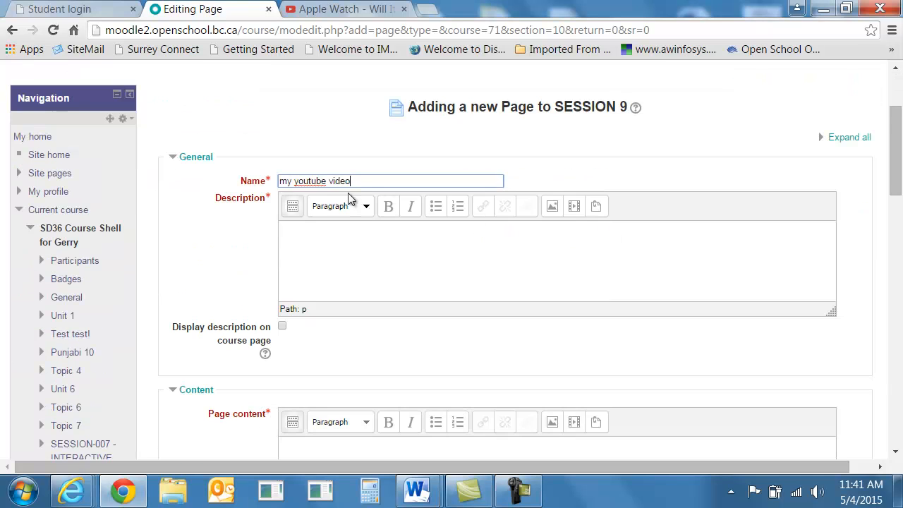
click(293, 207)
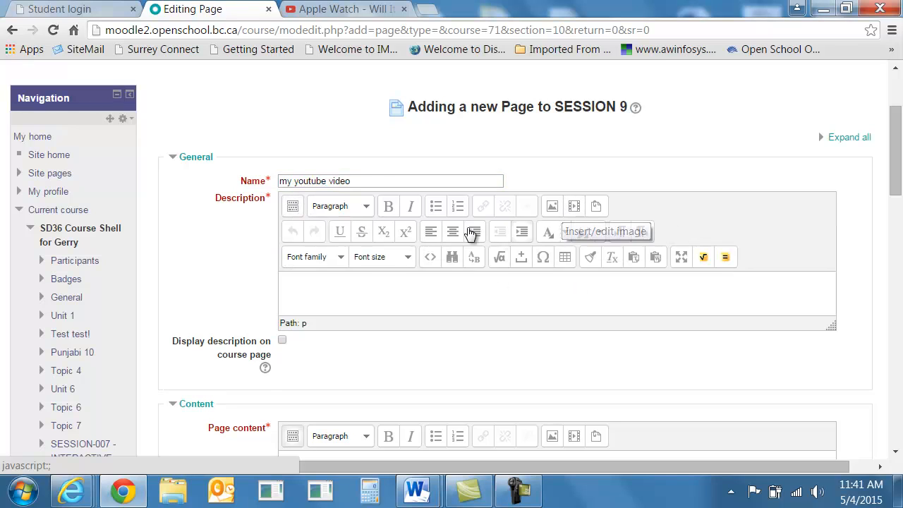
click(313, 282)
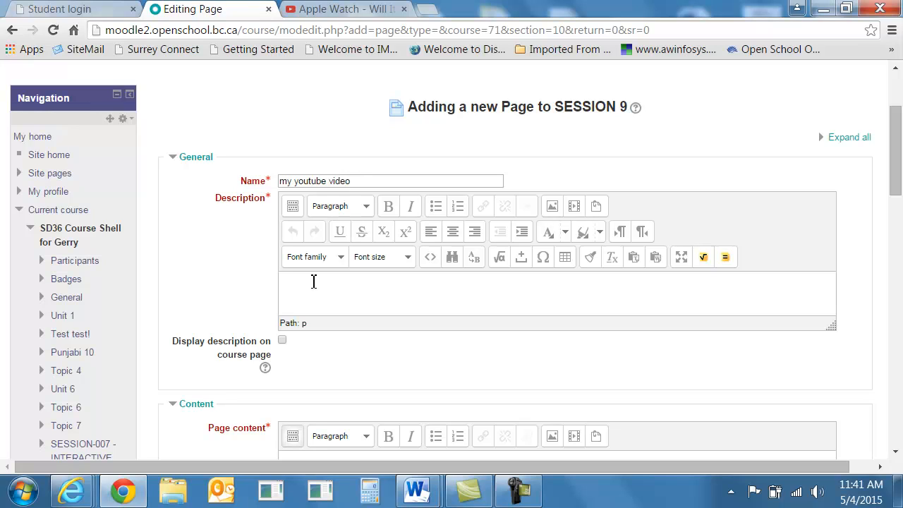
key(ctrl+v)
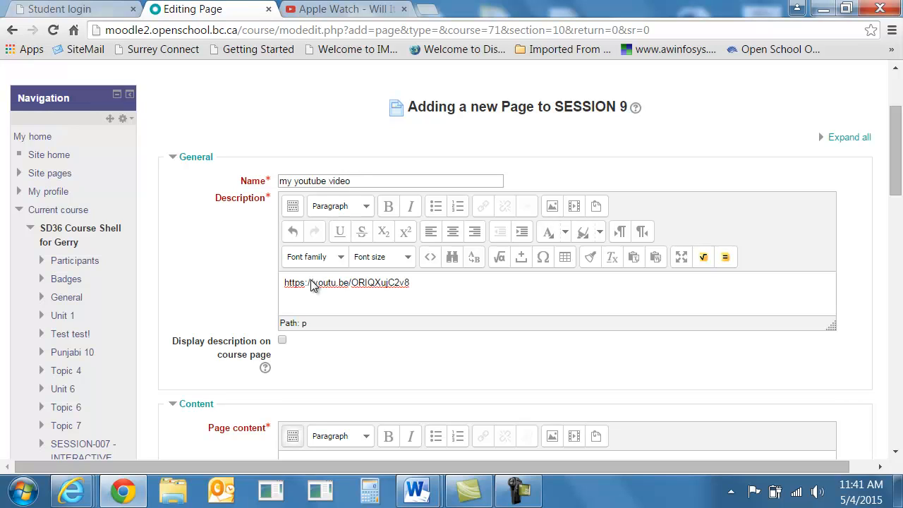
drag(427, 282, 283, 282)
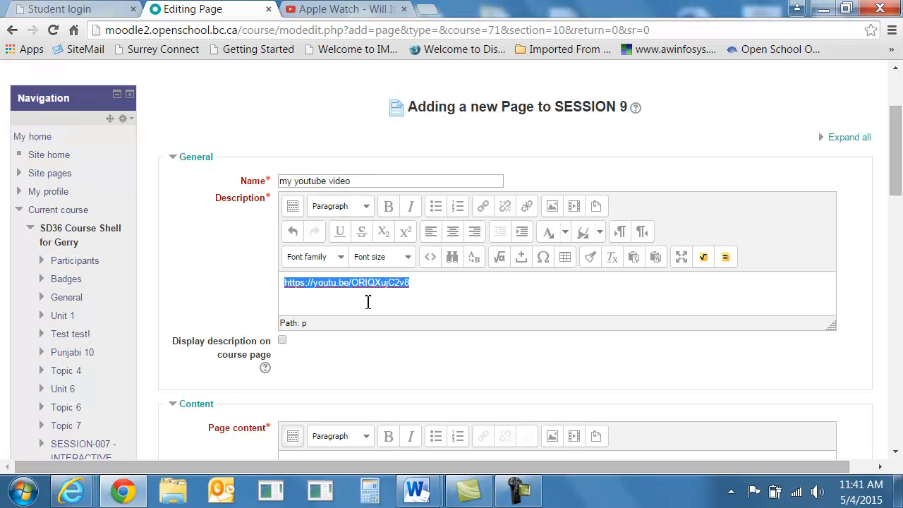
click(474, 210)
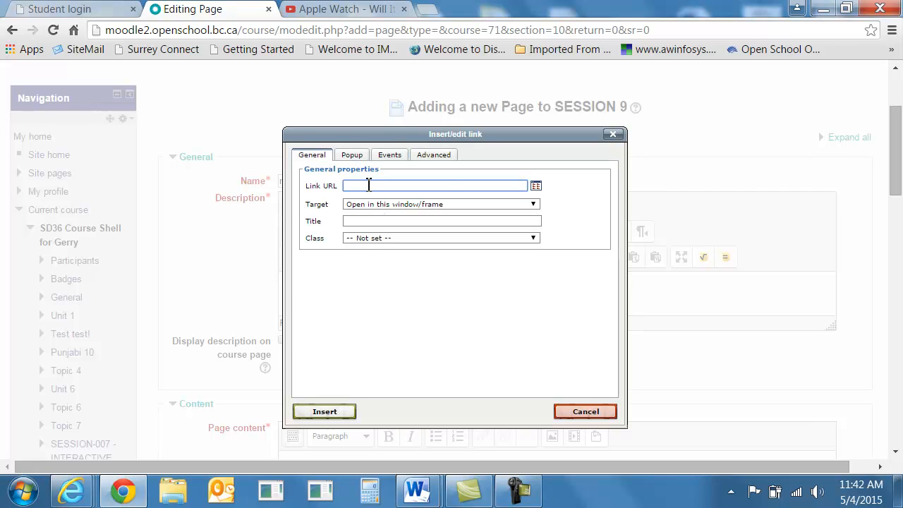
text(https://youtu.be/QRIQXujC2v8)
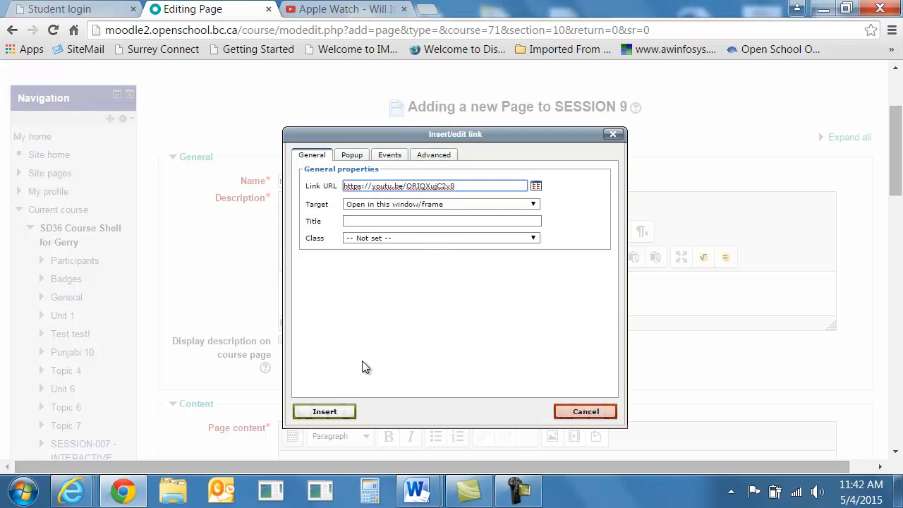
click(352, 414)
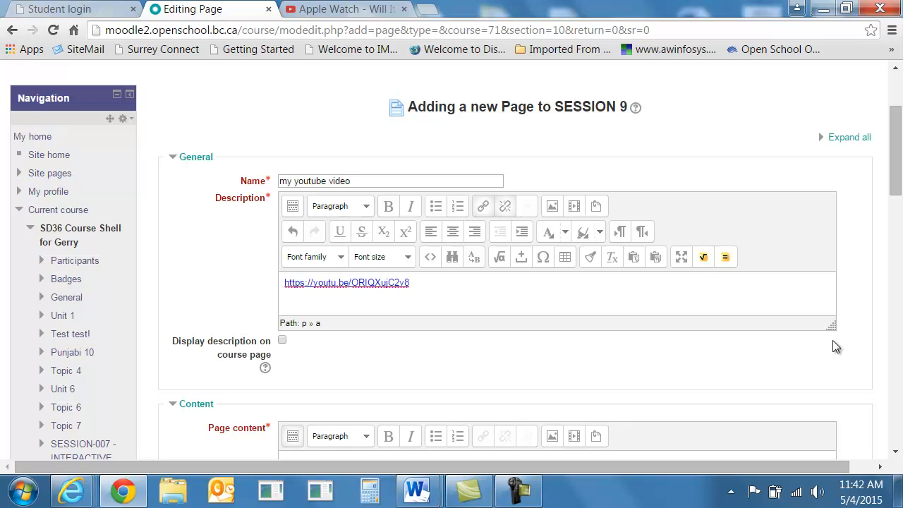
click(453, 231)
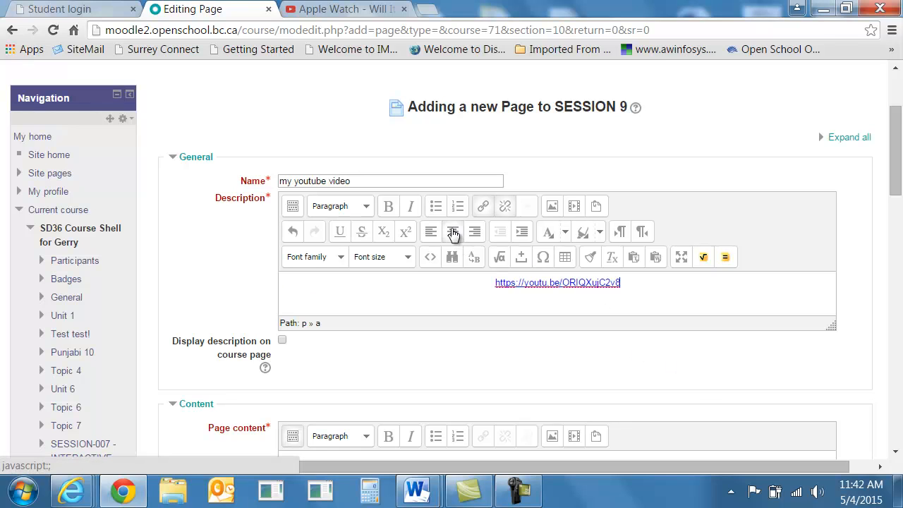
Try to save and display the page with its page content left empty
scroll(589, 278, down, 2)
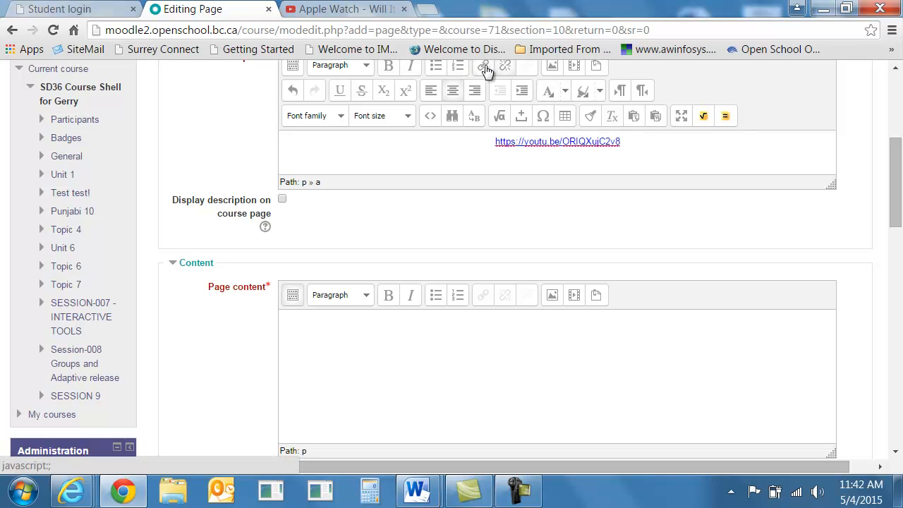
scroll(552, 322, down, 3)
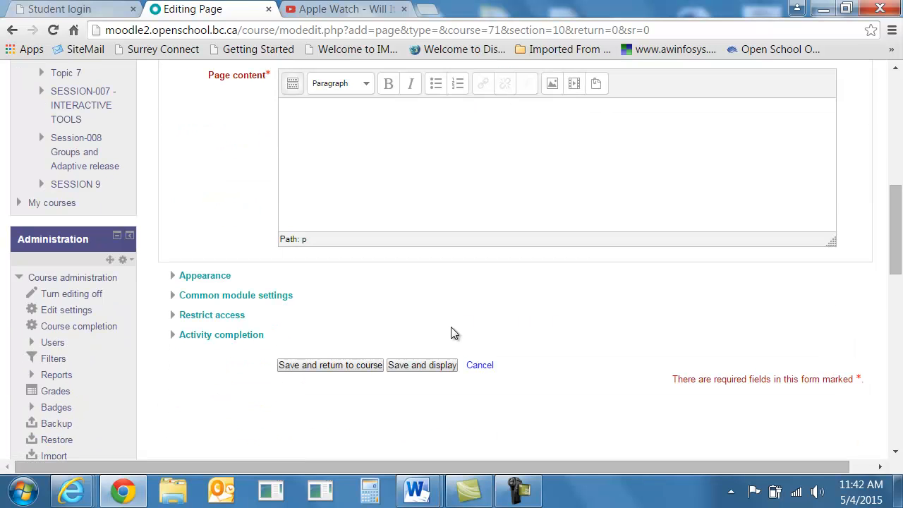
click(412, 367)
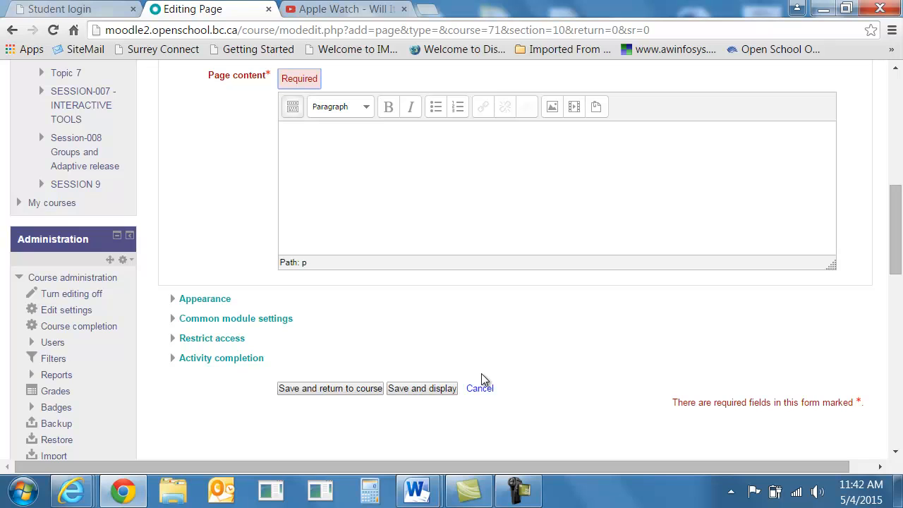
Move the linked YouTube address from the description into the page content
scroll(452, 120, up, 3)
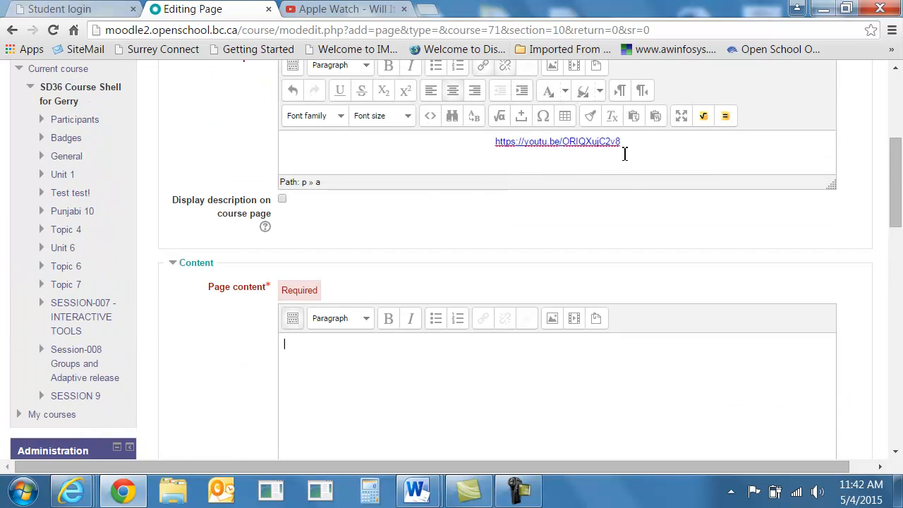
drag(624, 154, 481, 145)
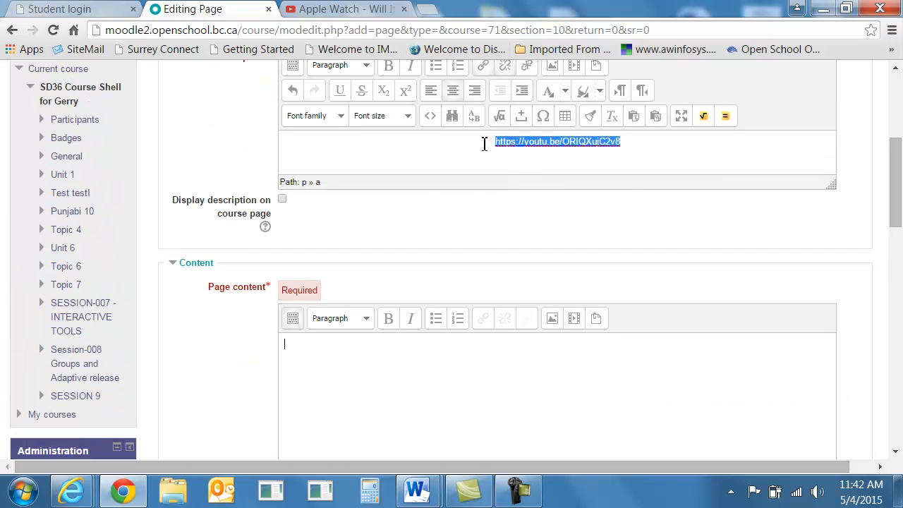
key(ctrl+x)
click(356, 377)
key(ctrl+v)
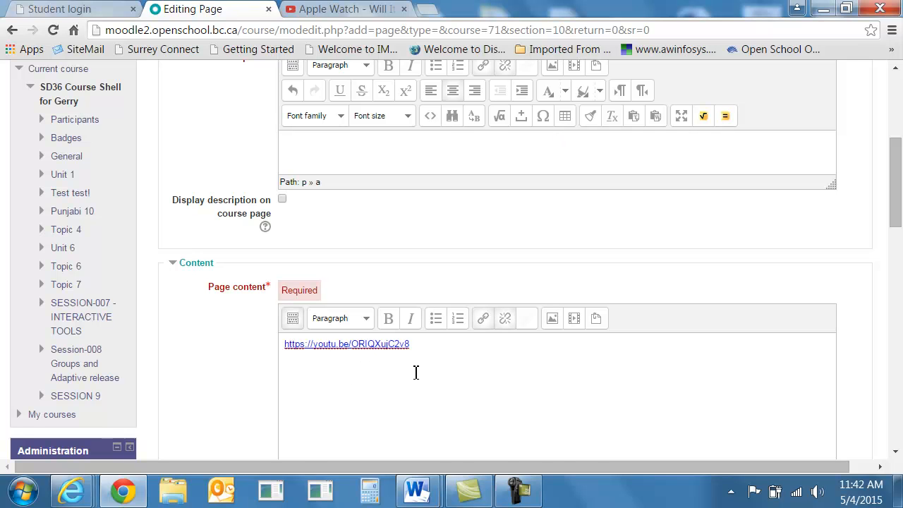
scroll(400, 195, up, 2)
click(417, 157)
text(dd)
scroll(418, 271, down, 1)
drag(592, 74, 535, 67)
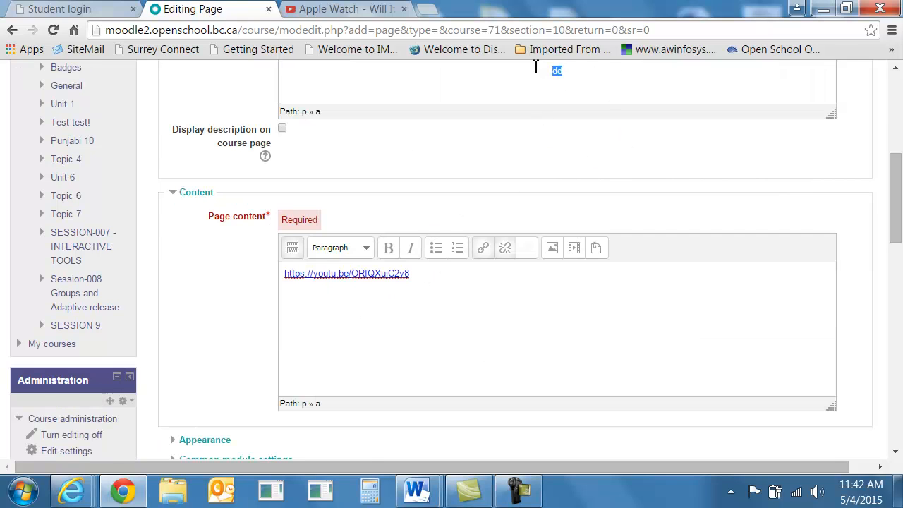
key(BackSpace)
Center the YouTube link in the page content, and save and display the page
scroll(451, 98, down, 1)
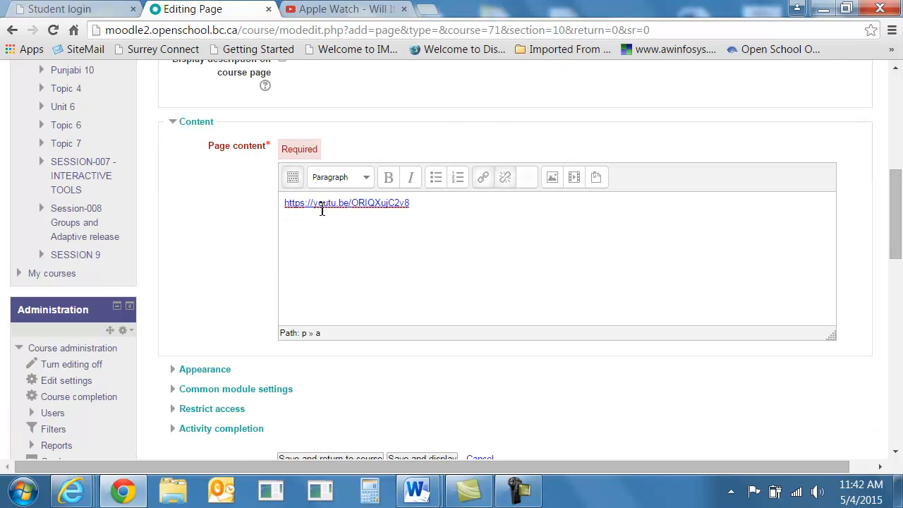
click(292, 177)
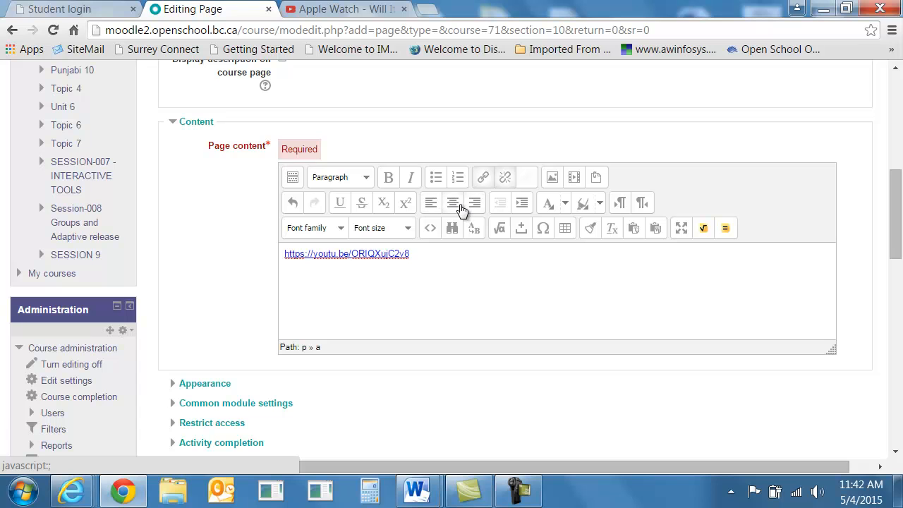
click(459, 209)
scroll(539, 263, down, 4)
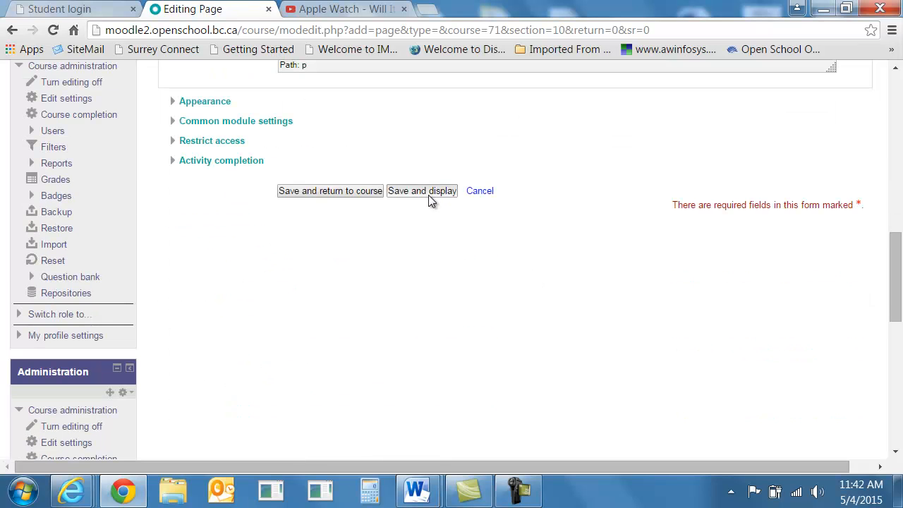
click(428, 195)
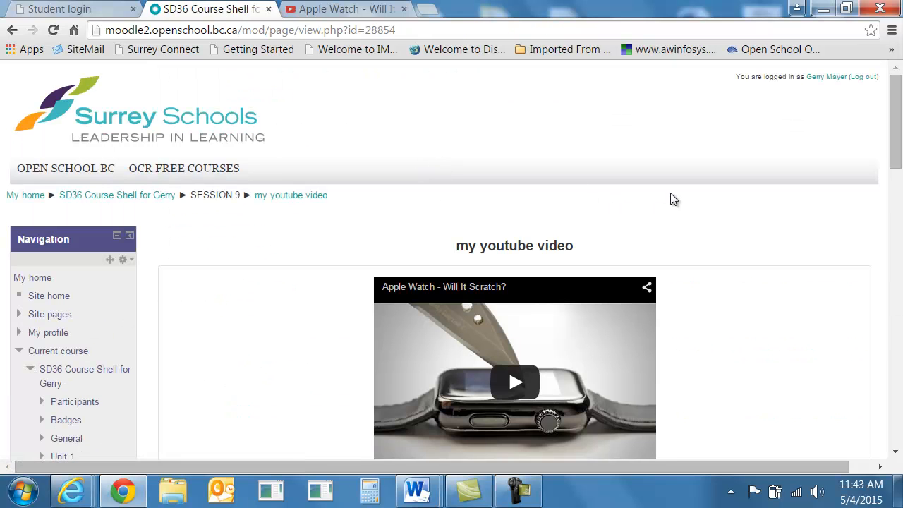
Check the embedded video on the page and return to My home
scroll(670, 198, down, 2)
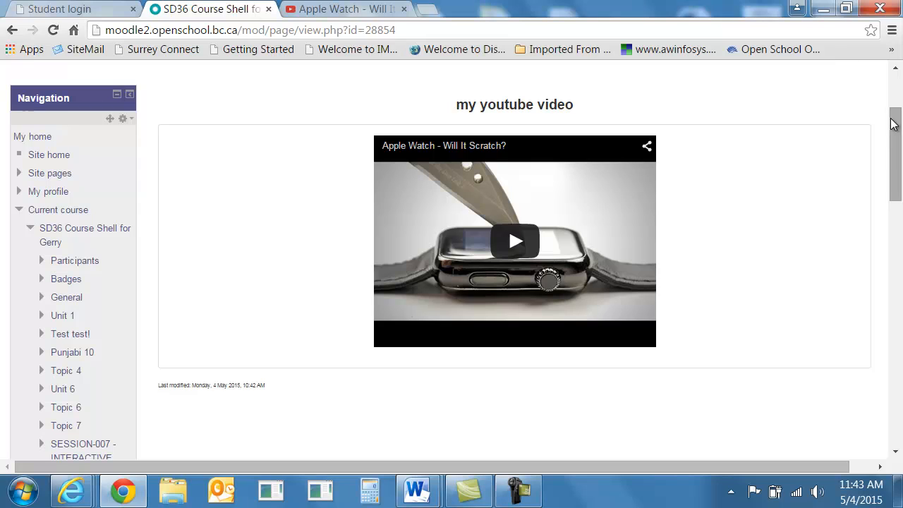
drag(894, 126, 887, 62)
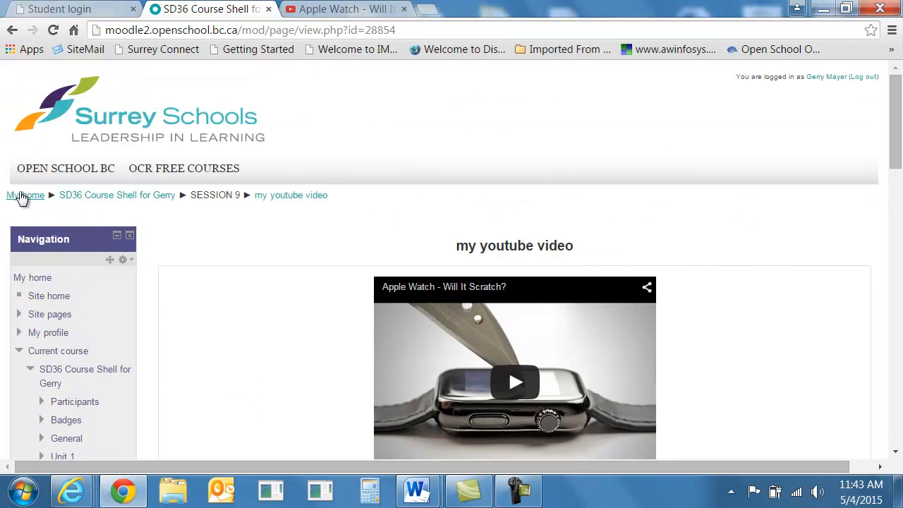
click(17, 197)
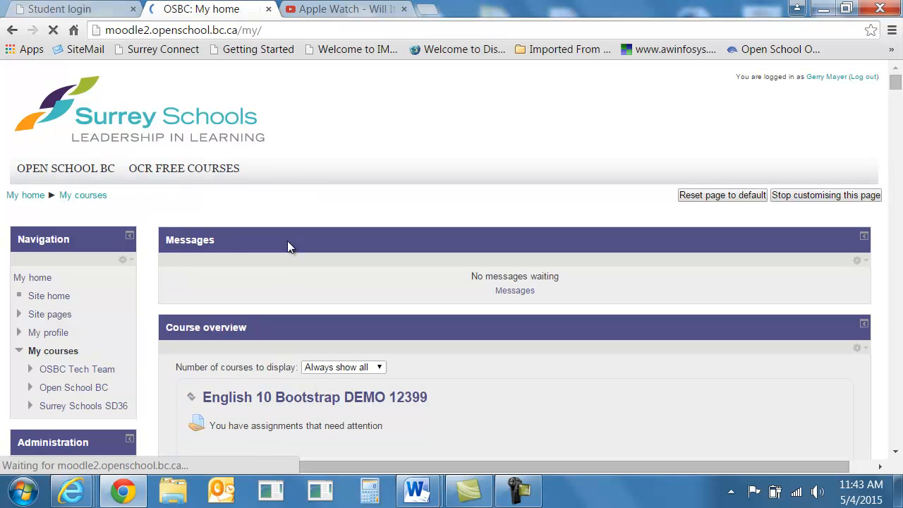
Examine the course overview on My home and the items awaiting marking in the Grade Me block
scroll(476, 288, down, 3)
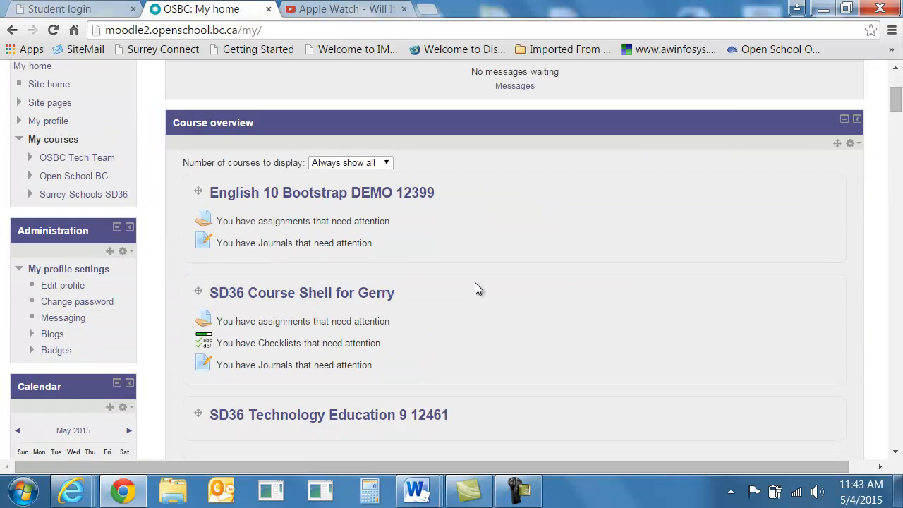
scroll(398, 230, down, 20)
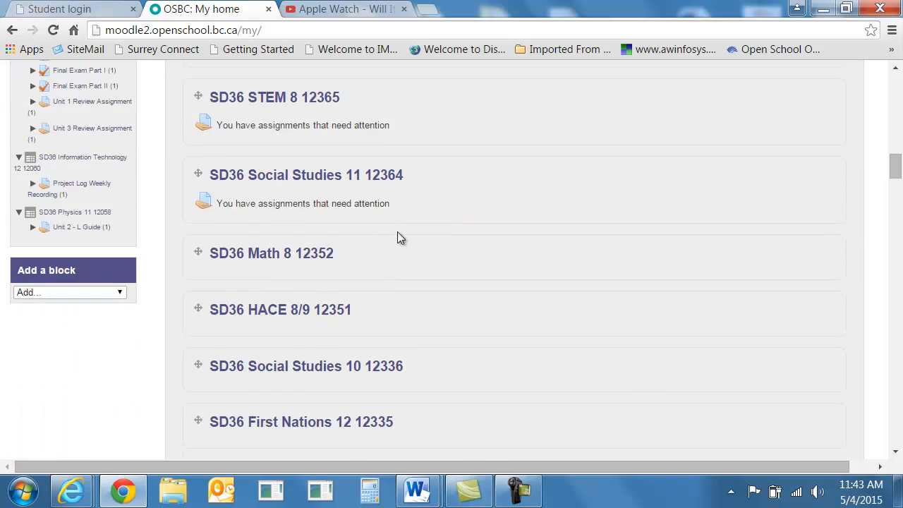
scroll(398, 237, up, 15)
scroll(398, 238, down, 4)
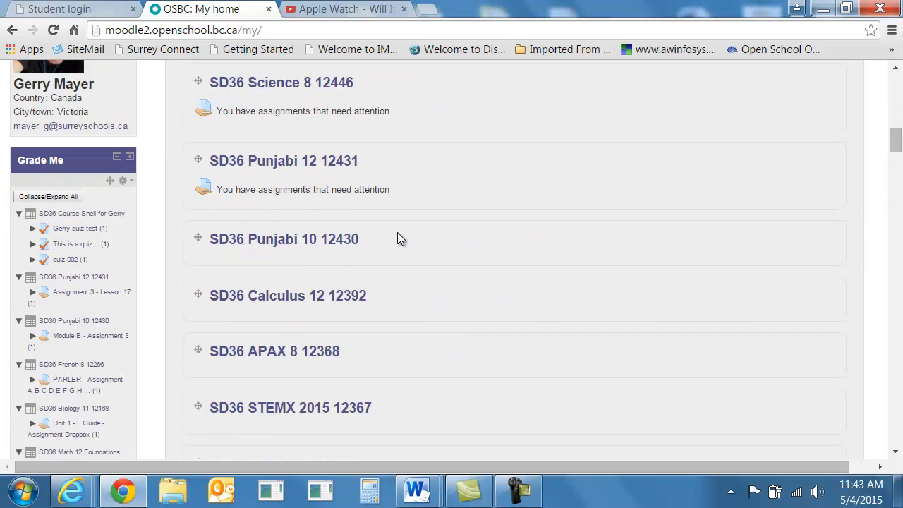
scroll(398, 233, up, 2)
scroll(75, 296, down, 1)
scroll(63, 310, down, 3)
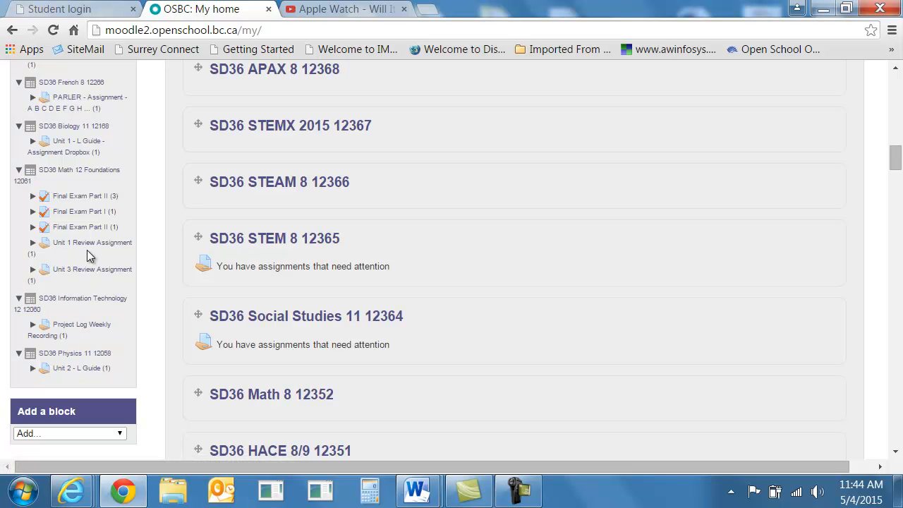
scroll(58, 175, down, 1)
scroll(59, 176, up, 15)
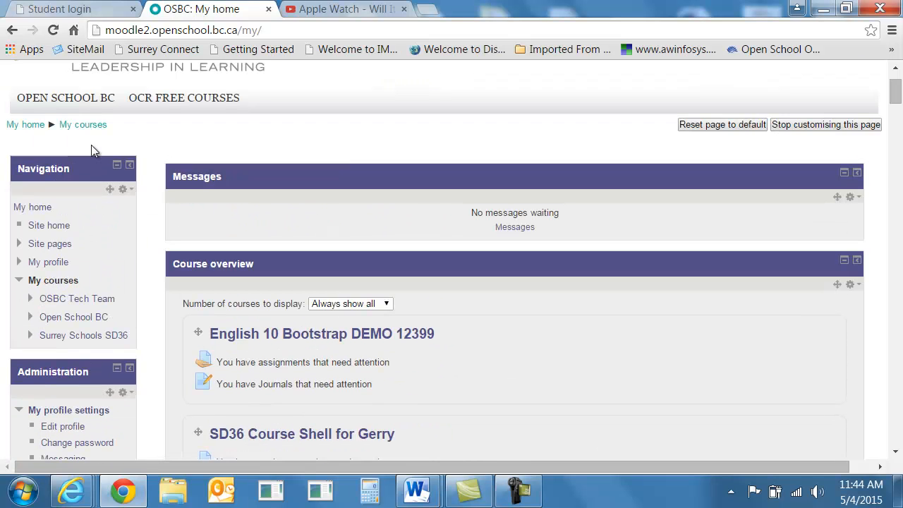
Stop customising the My home page and turn customising back on
click(834, 125)
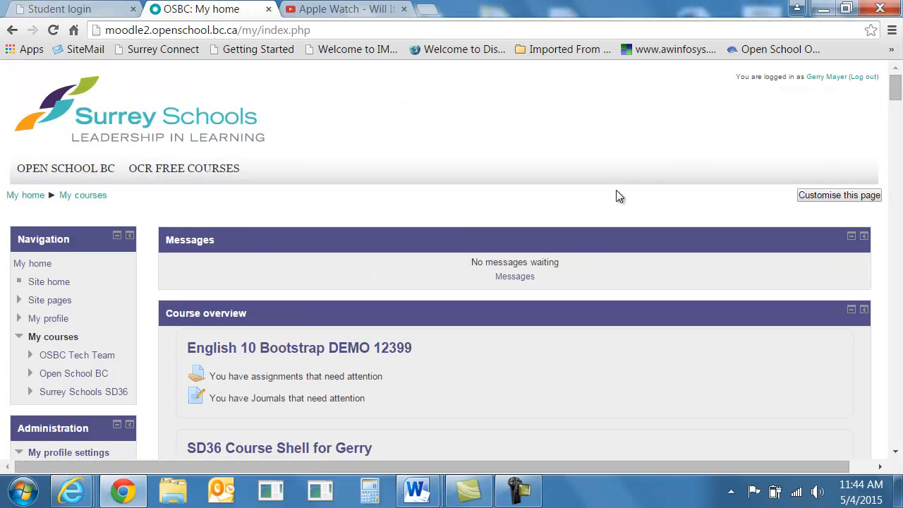
scroll(616, 196, down, 1)
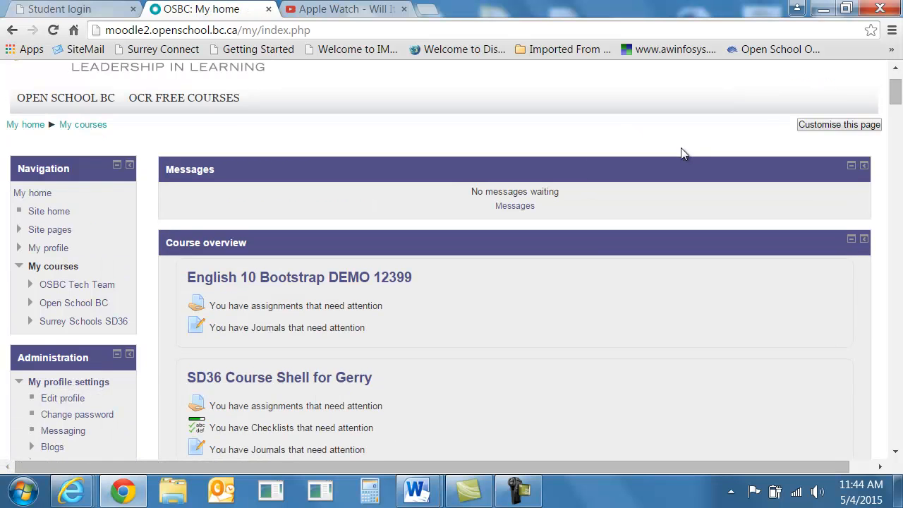
click(838, 125)
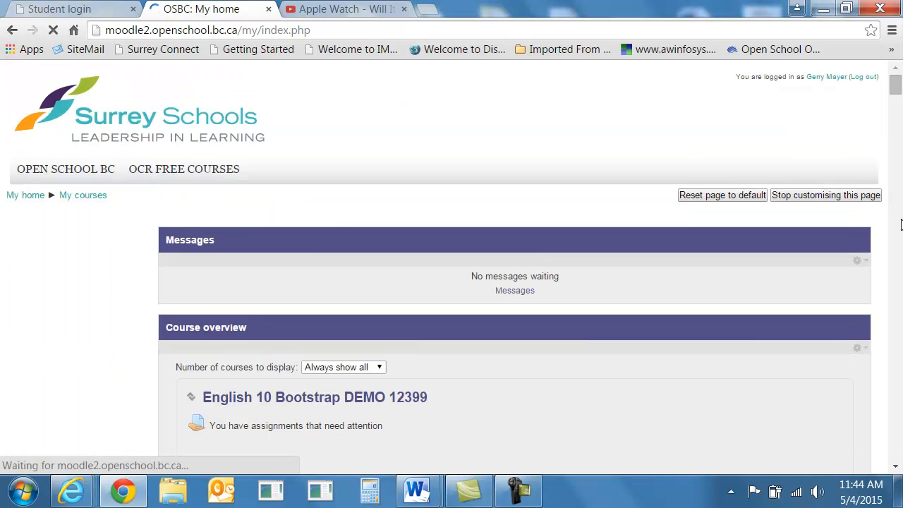
Review which blocks can be added to the My home page without adding one
scroll(217, 277, down, 5)
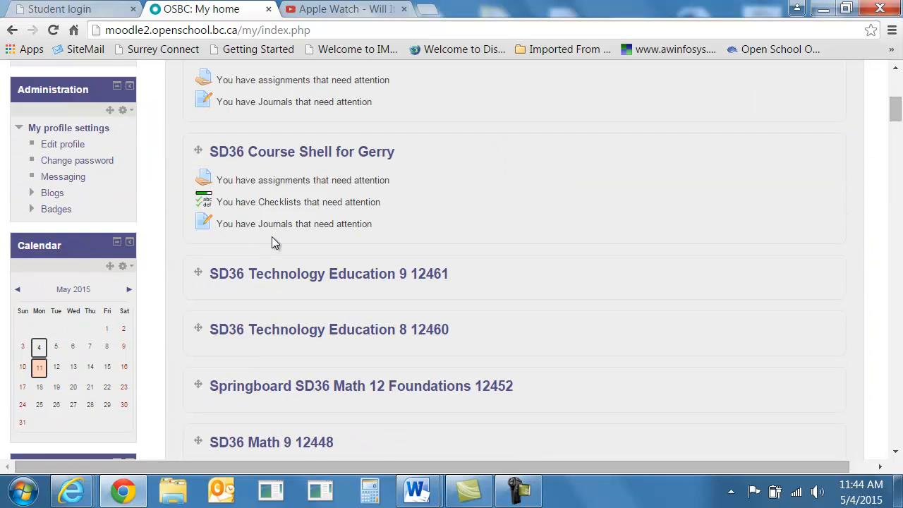
scroll(272, 239, down, 3)
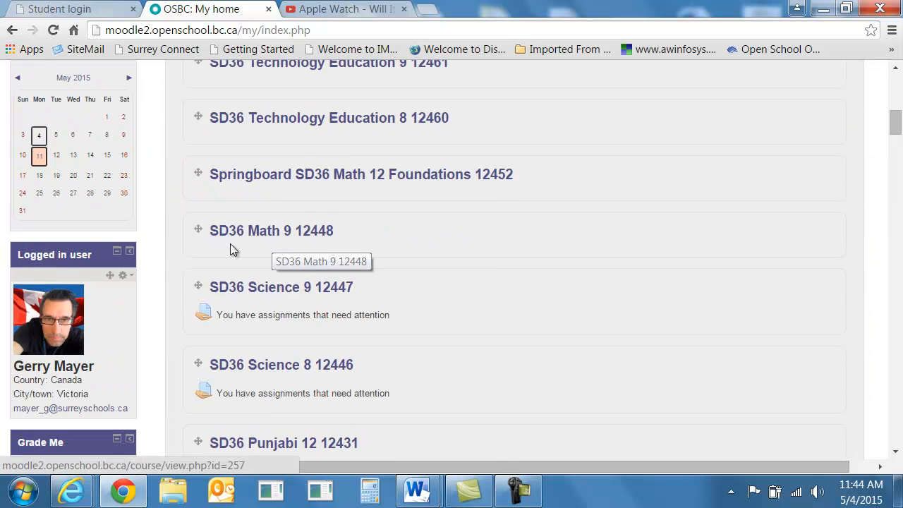
scroll(226, 242, down, 12)
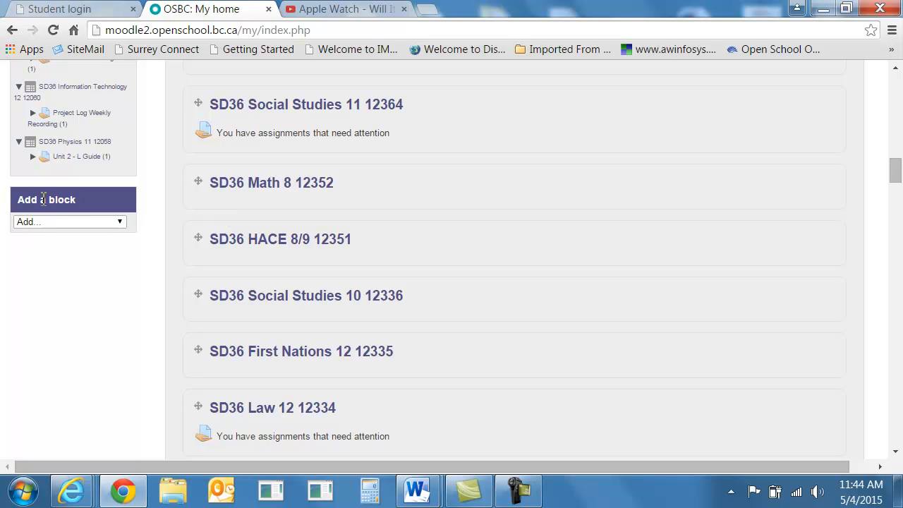
scroll(143, 284, up, 3)
scroll(99, 180, up, 2)
scroll(97, 182, down, 5)
click(118, 223)
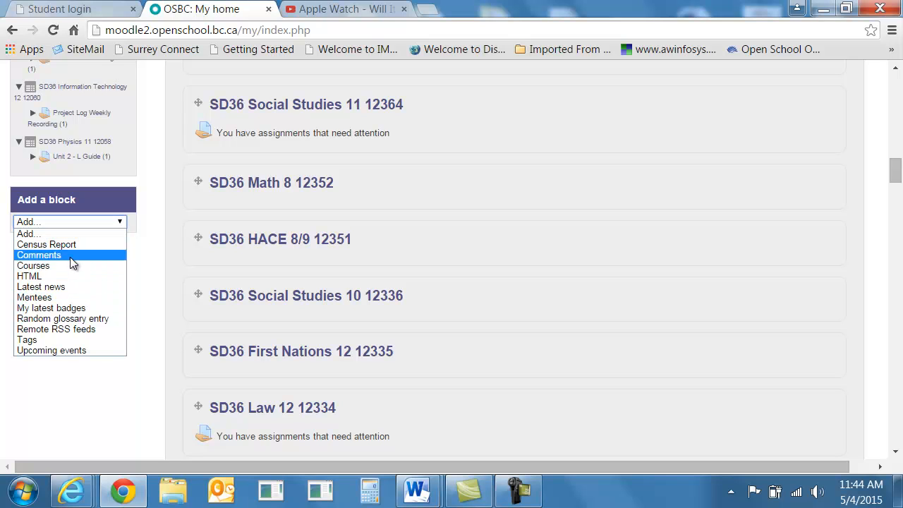
click(83, 407)
Delete the Grade Me block from My home and confirm the deletion
scroll(82, 388, up, 3)
scroll(88, 353, up, 4)
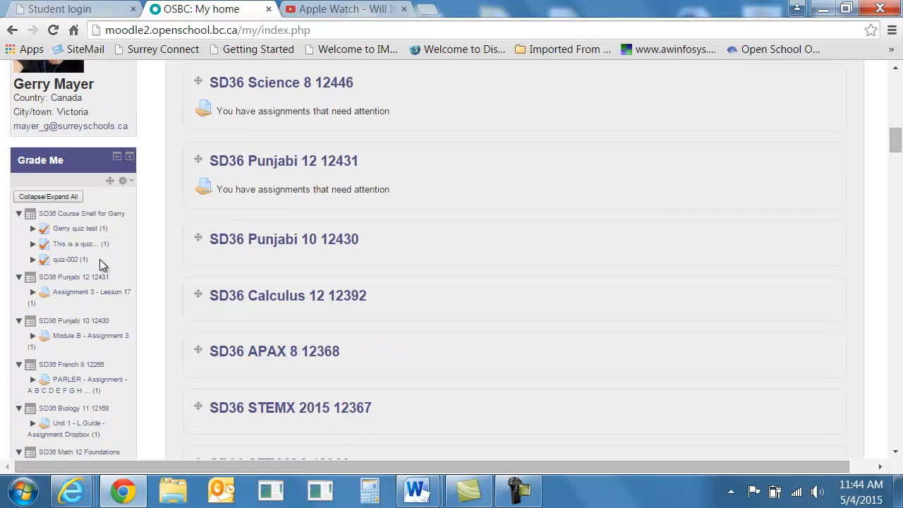
click(124, 183)
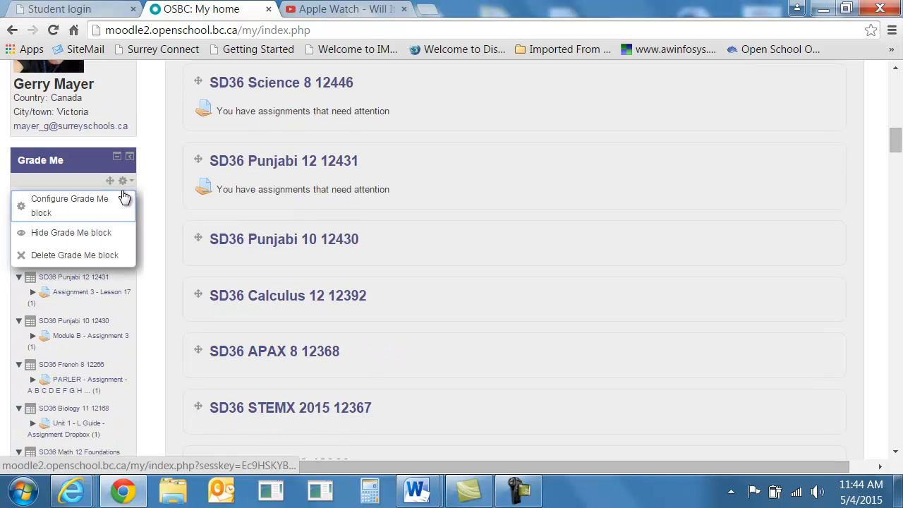
click(110, 253)
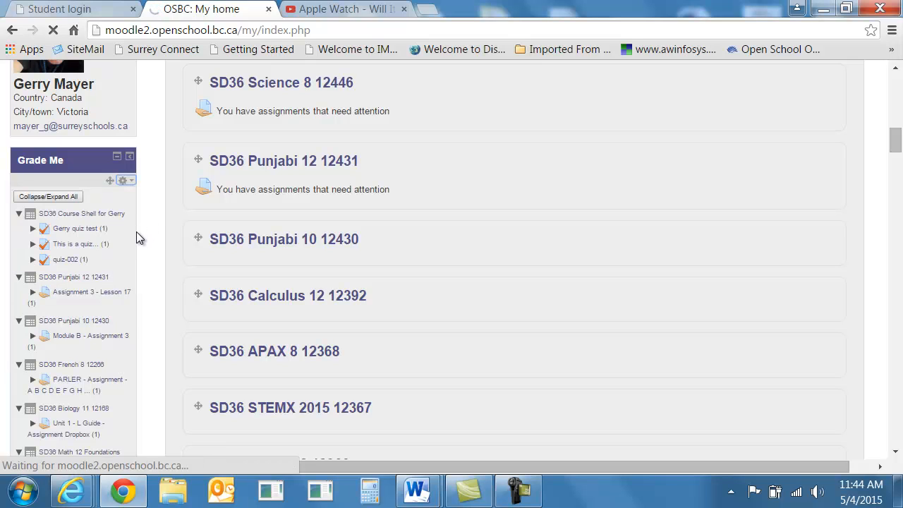
scroll(380, 211, down, 1)
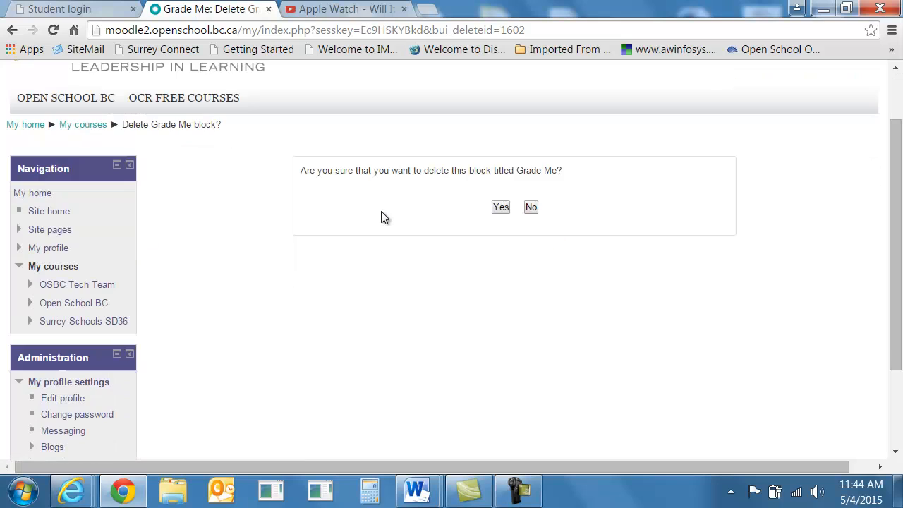
click(499, 206)
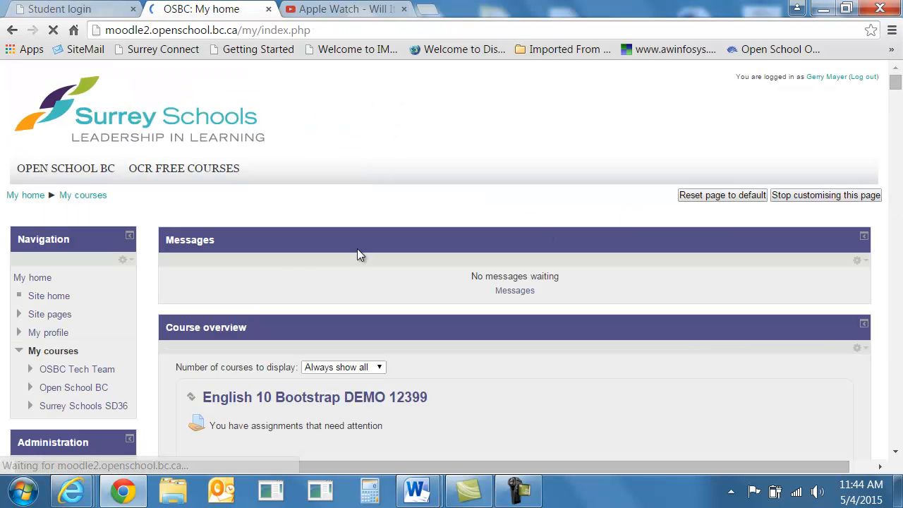
Add the Grade Me block to the My home page
scroll(221, 261, down, 12)
scroll(61, 189, up, 1)
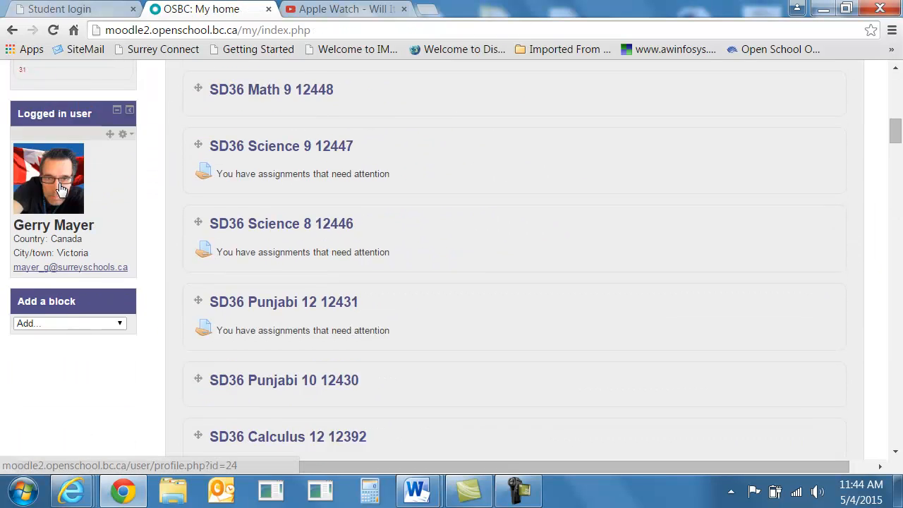
scroll(61, 192, up, 3)
scroll(64, 201, down, 4)
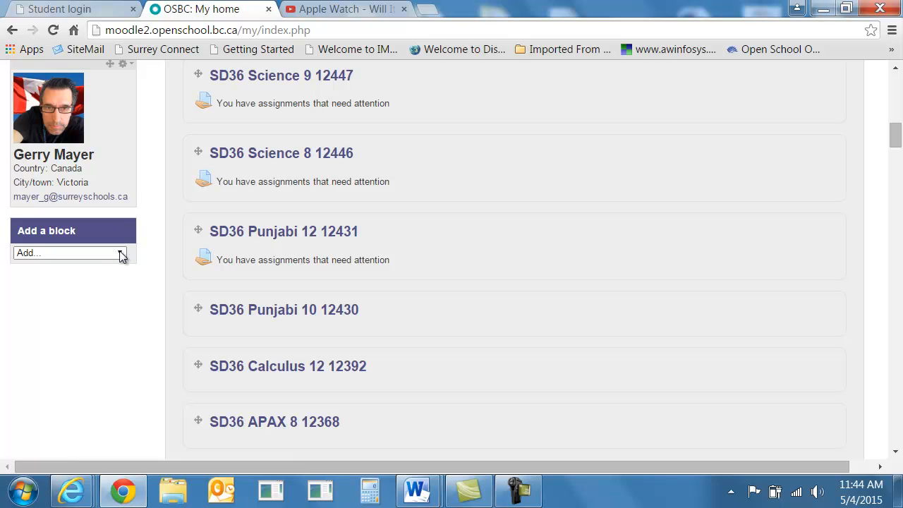
click(121, 254)
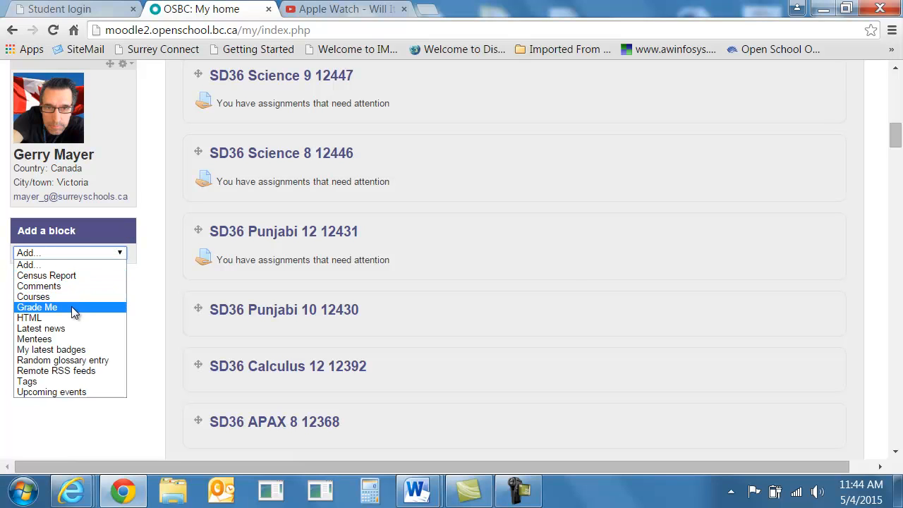
click(36, 308)
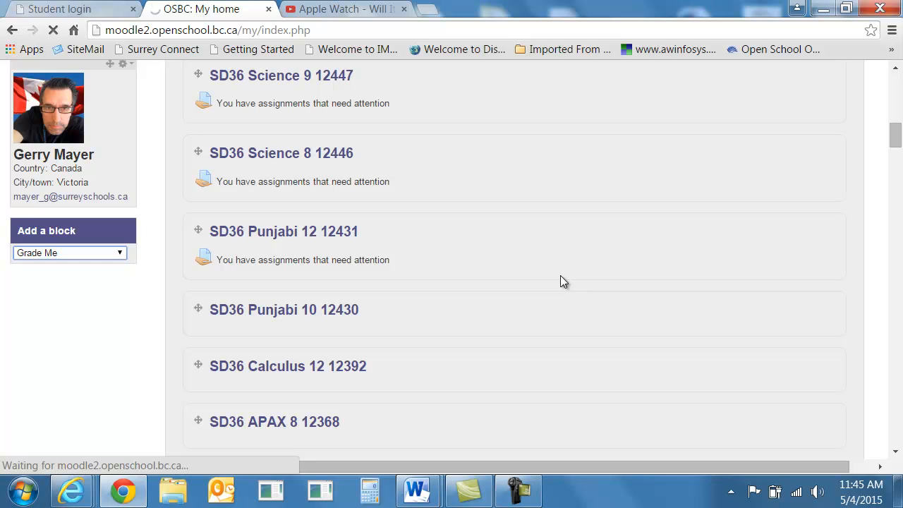
Examine the Grade Me block's ungraded items, expanding and collapsing the first Final Exam Part II under SD36 Math 12 Foundations
scroll(599, 218, down, 4)
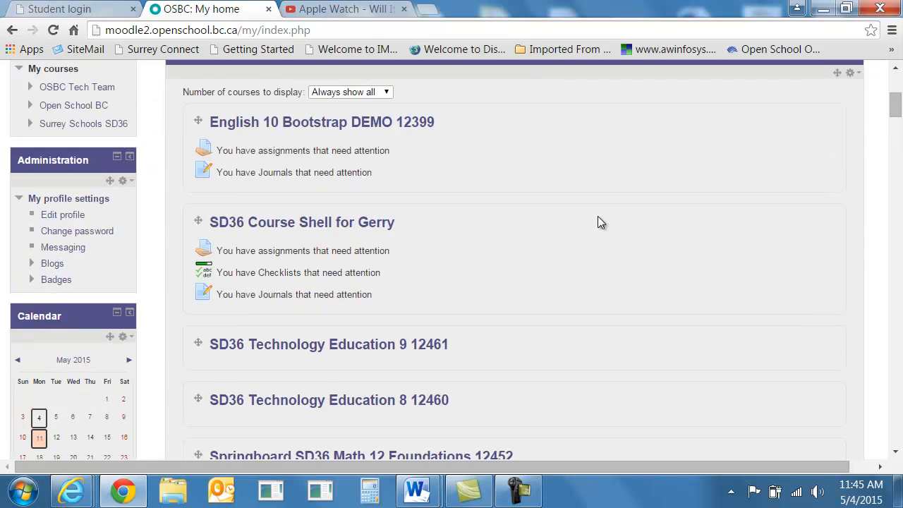
scroll(597, 216, down, 6)
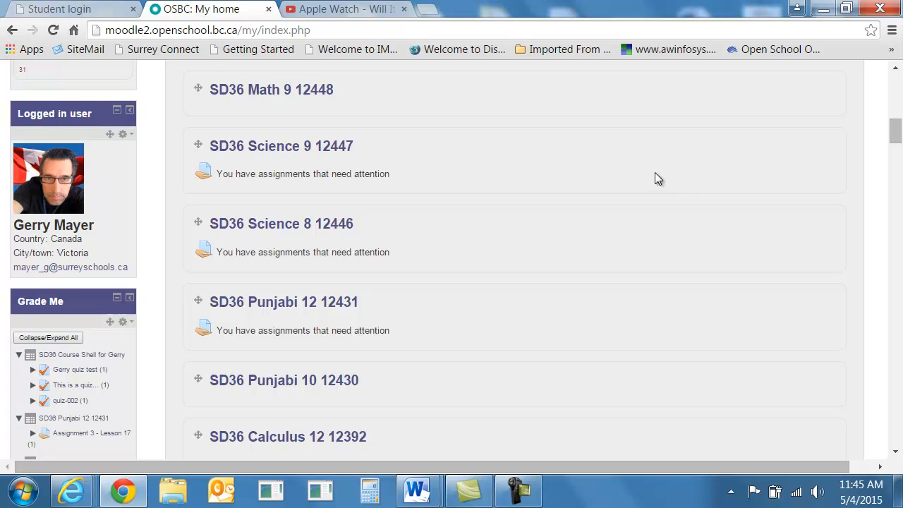
scroll(654, 178, down, 5)
scroll(147, 234, down, 2)
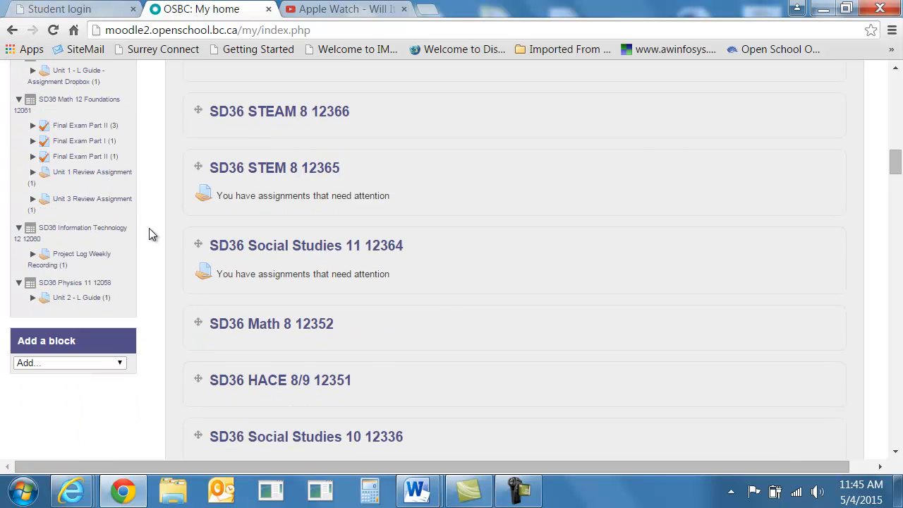
scroll(147, 234, up, 5)
scroll(90, 261, down, 3)
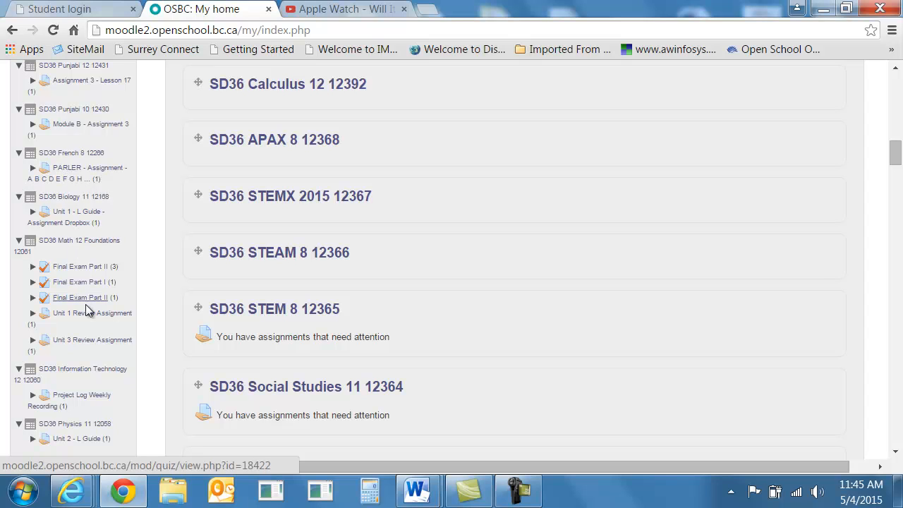
click(32, 268)
click(33, 268)
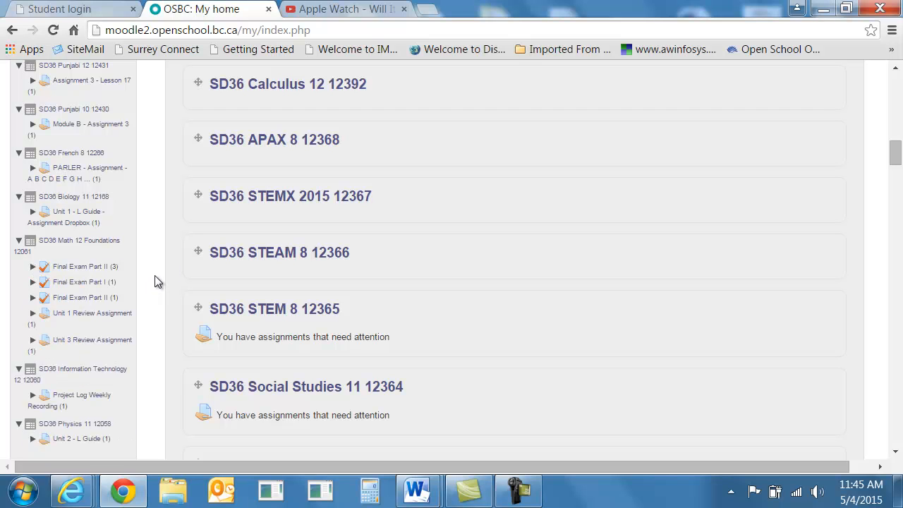
Stop customising the My home page
scroll(154, 275, down, 5)
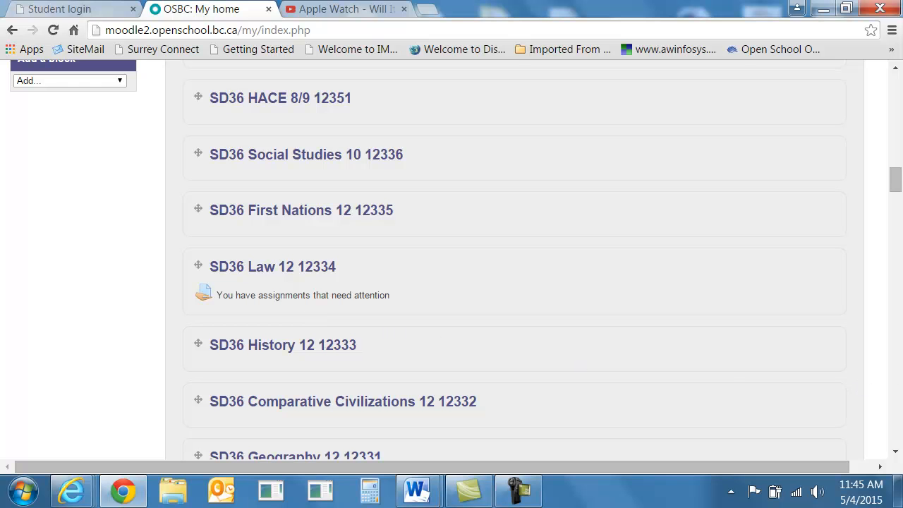
scroll(887, 232, up, 15)
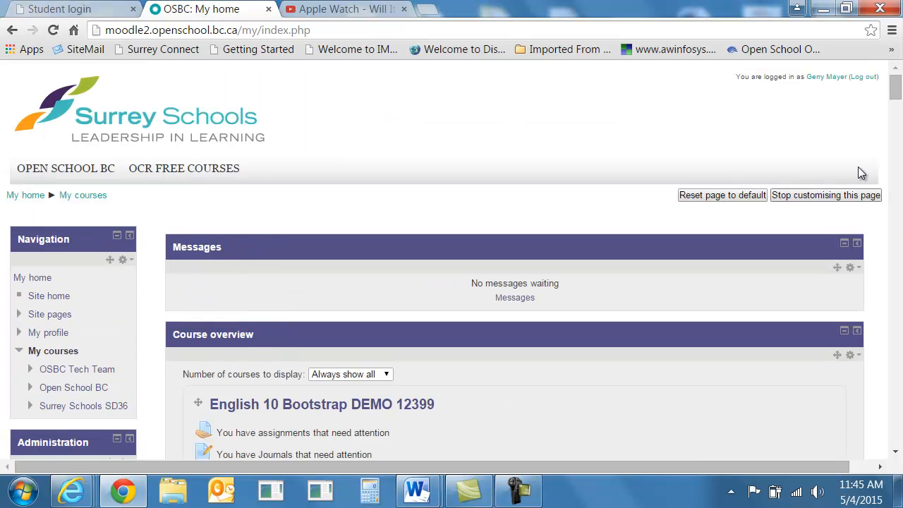
click(797, 195)
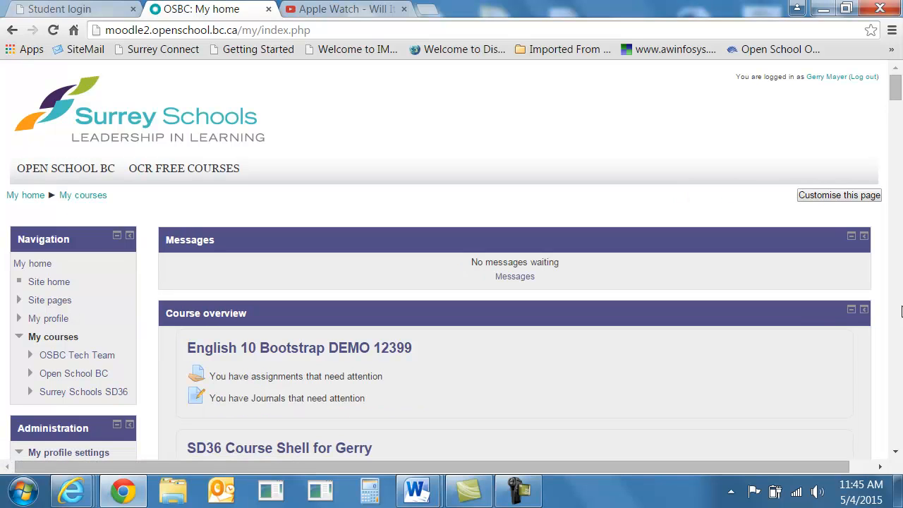
Look through the Grade Me block and the long list of courses in the course overview
scroll(803, 300, down, 4)
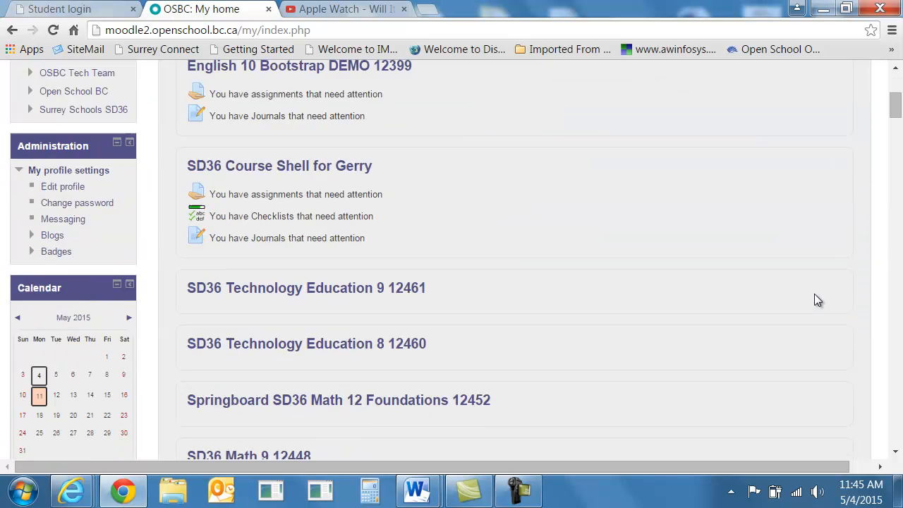
scroll(815, 299, down, 9)
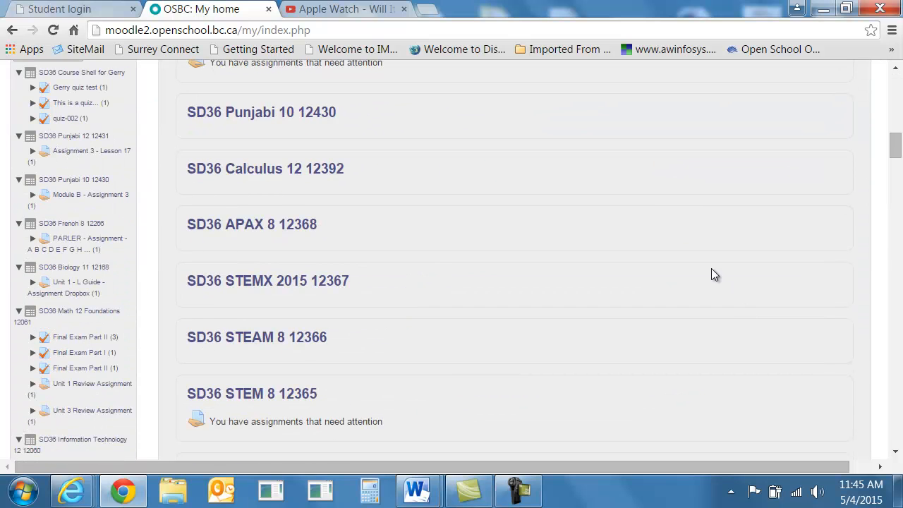
scroll(710, 274, down, 11)
scroll(678, 304, down, 20)
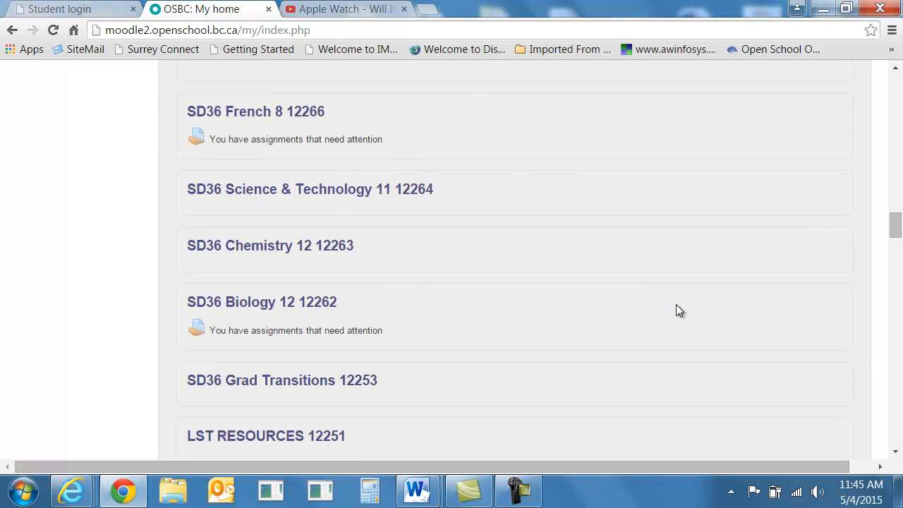
scroll(583, 359, down, 8)
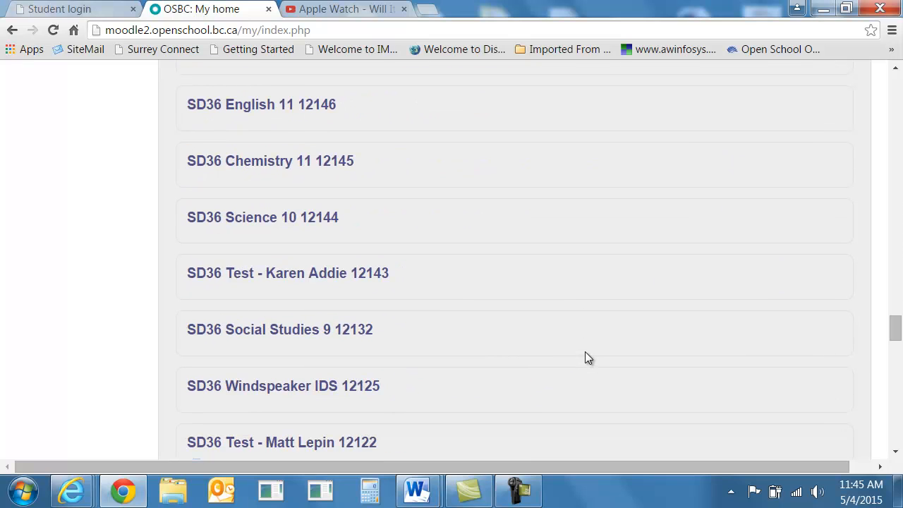